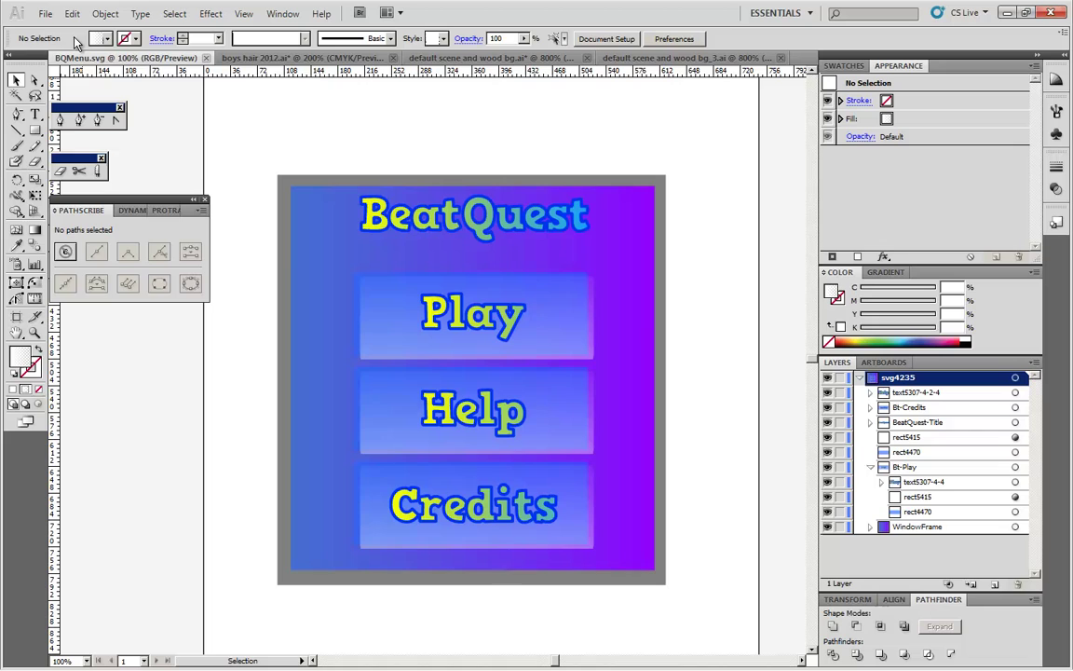
- Save the menu as BQMenu.svg using the SVG (*.SVG) type and OK the export warning
left_click(46, 14)
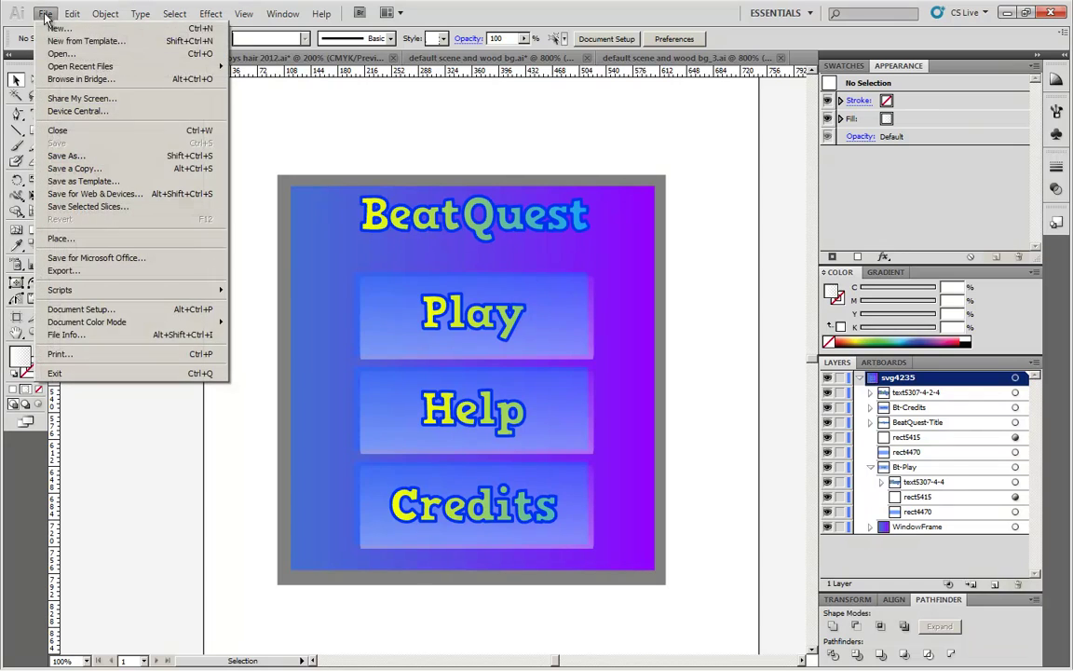
left_click(68, 156)
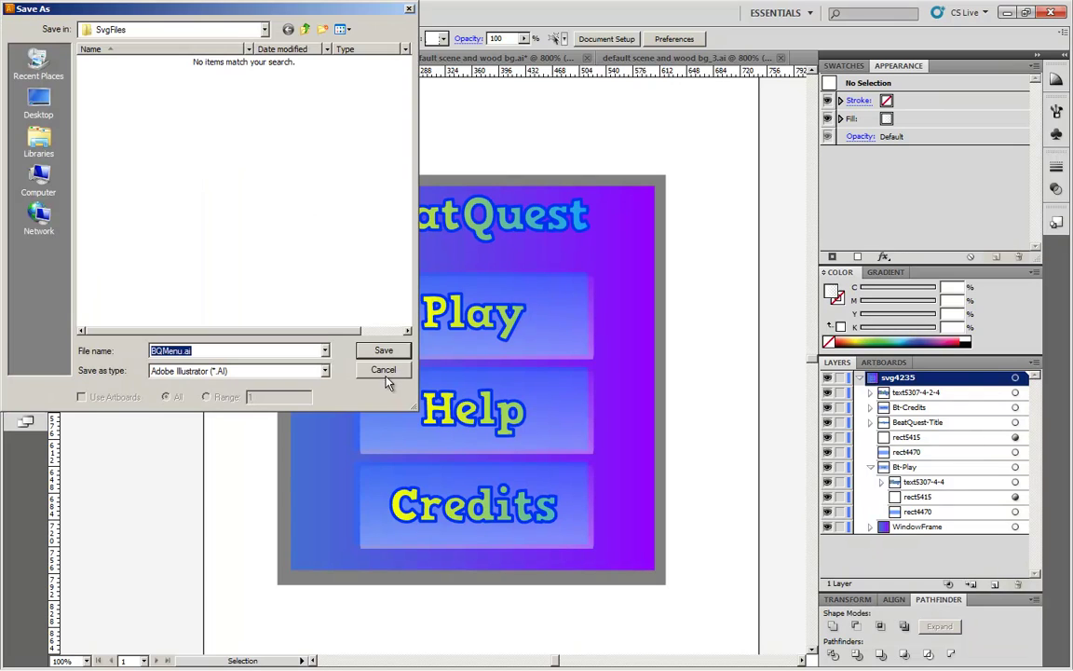
left_click(262, 372)
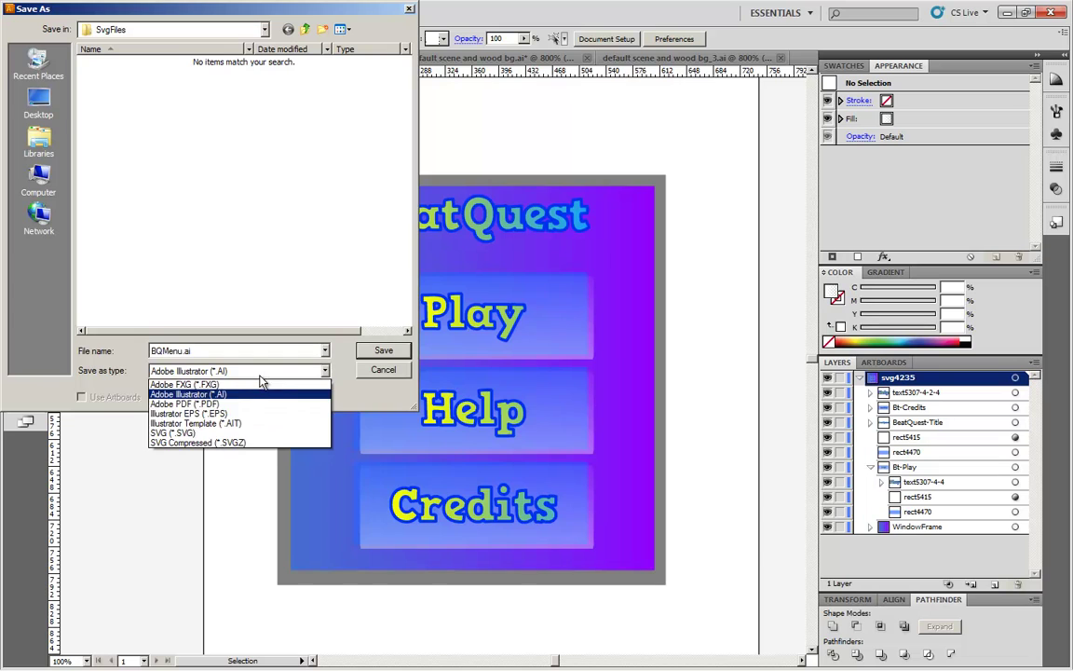
left_click(173, 433)
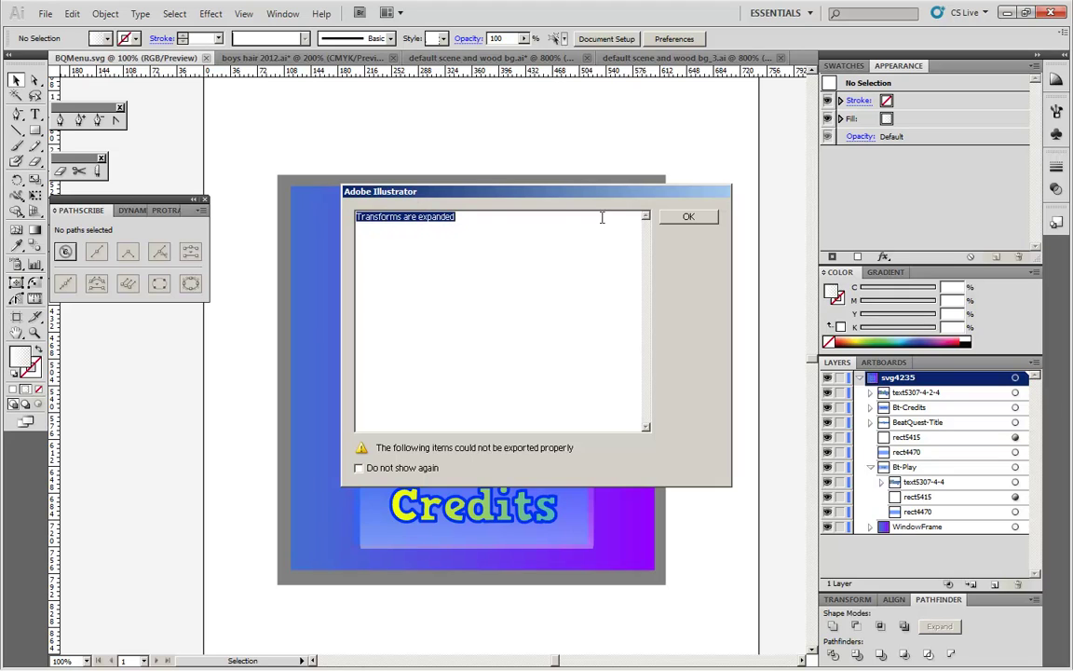
left_click(688, 220)
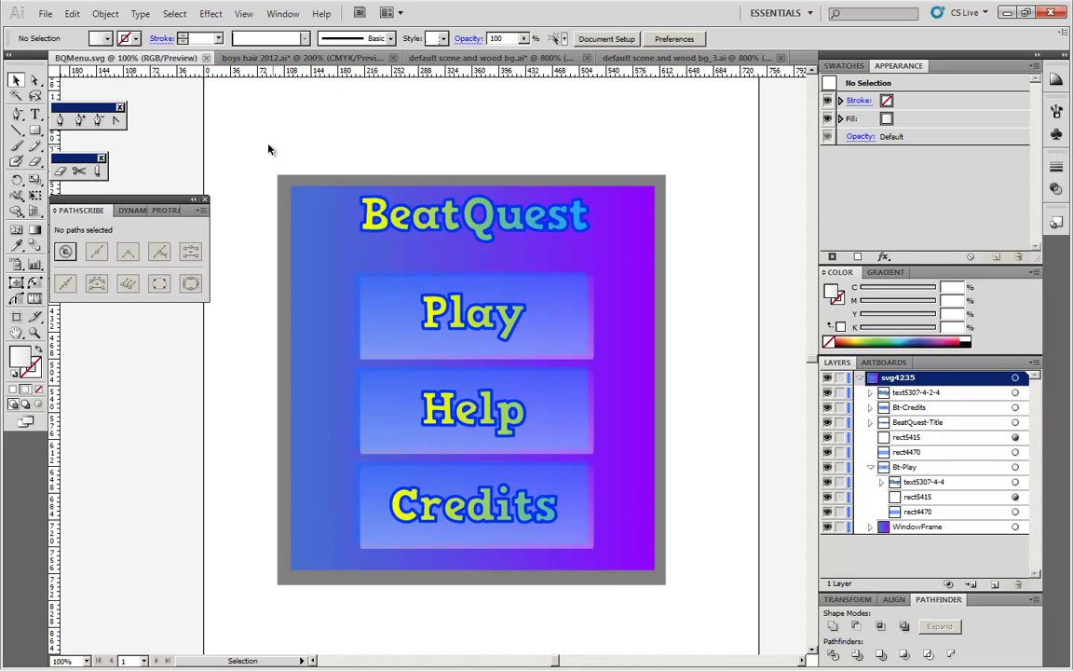
- Select the Play button group, ungroup it, and regroup its pieces with Ctrl+G
left_click_drag(249, 146, 714, 596)
left_click(723, 438)
left_click_drag(695, 263, 279, 364)
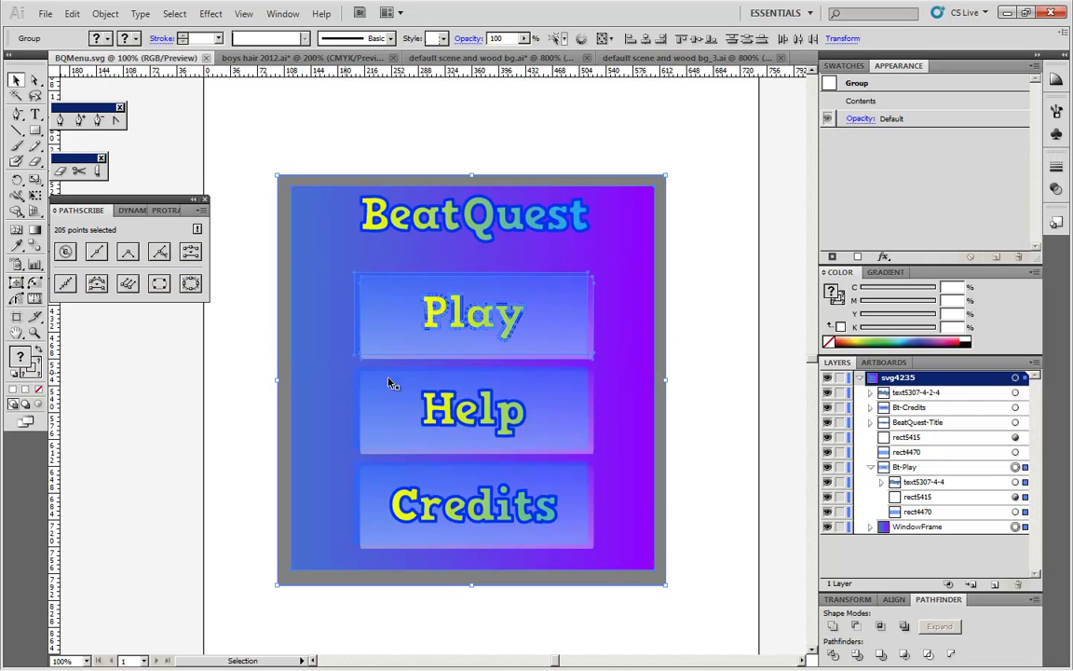
left_click(667, 241, "shift")
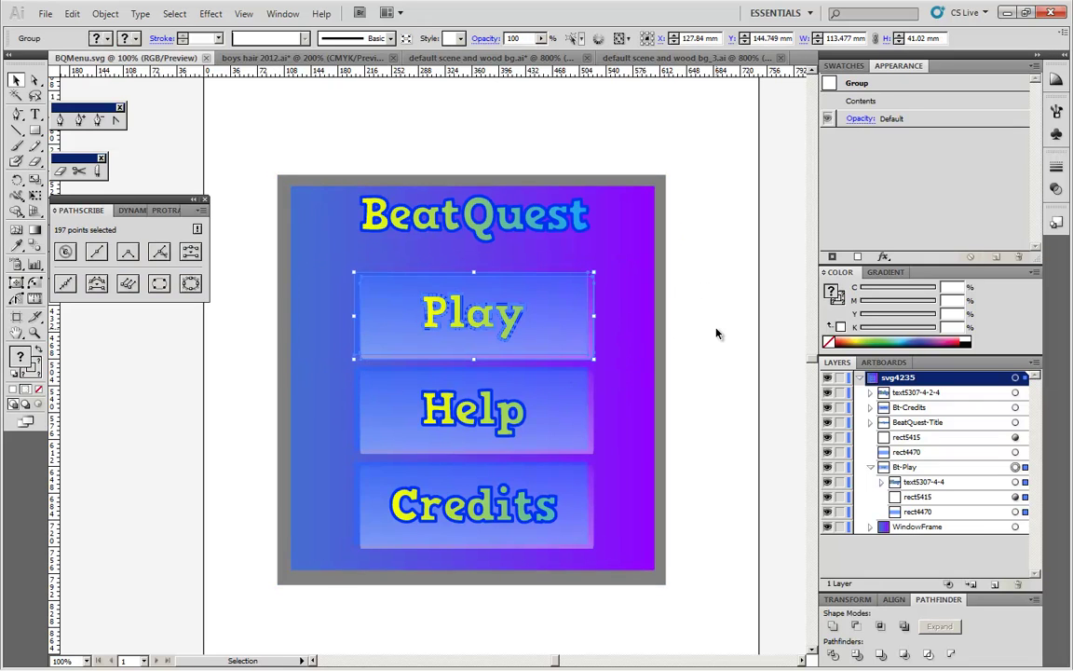
right_click(570, 322)
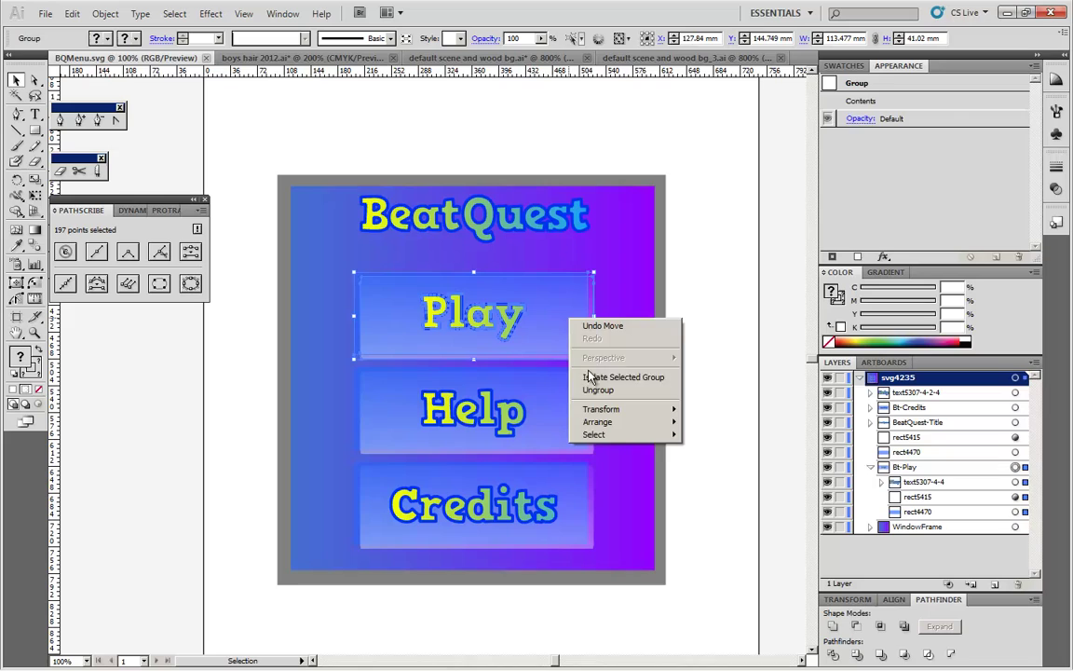
left_click(589, 394)
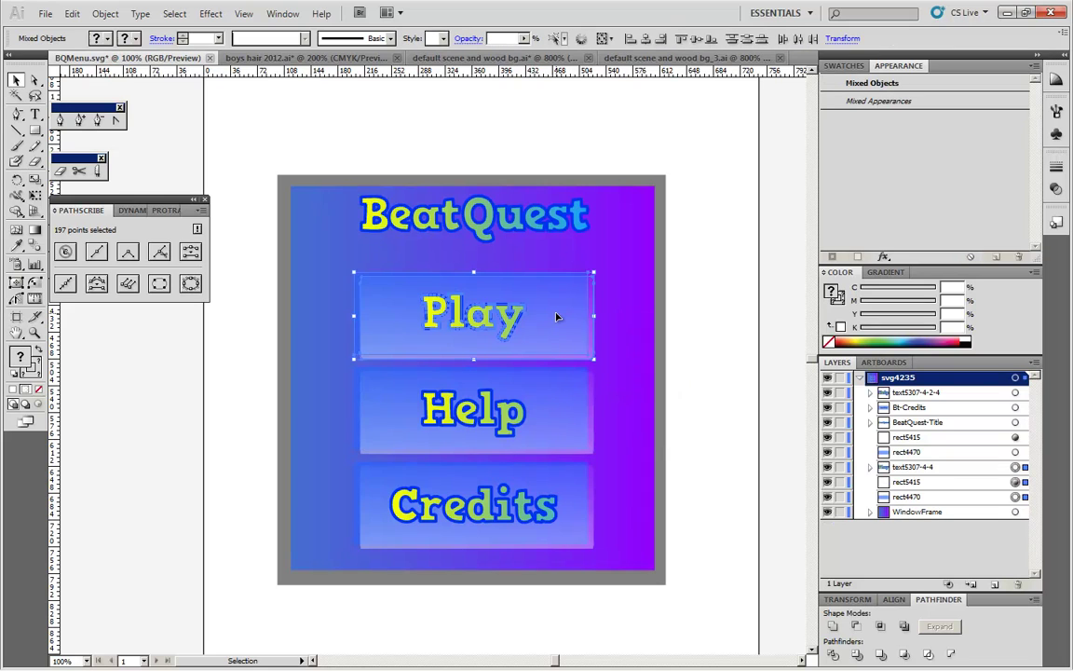
key("ctrl+g")
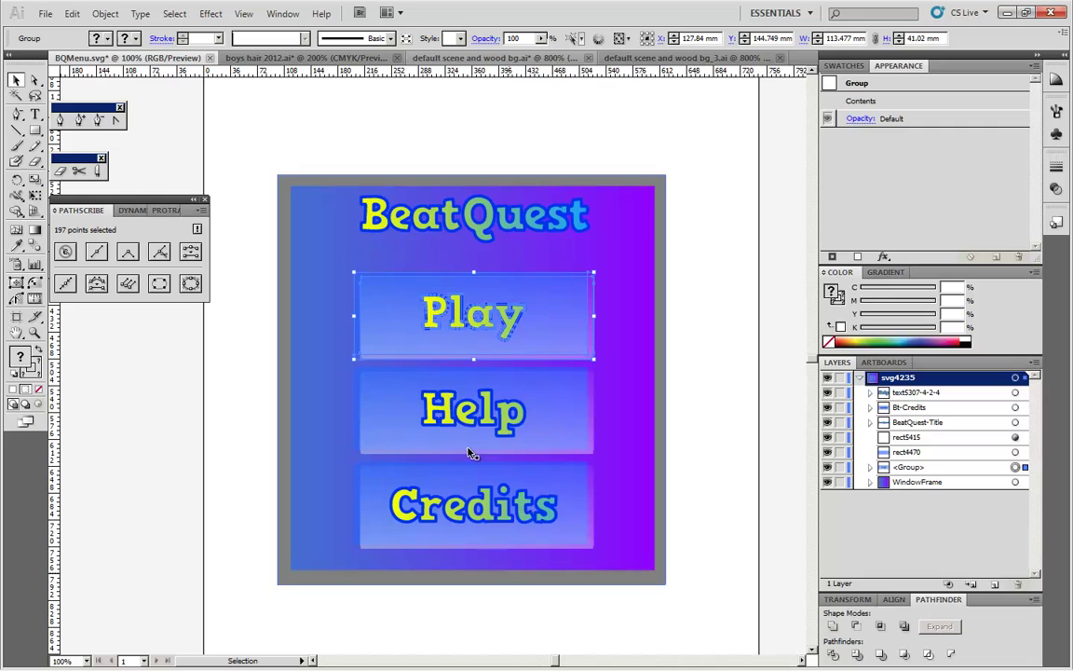
- Re-save over the existing BQMenu.svg, accept the SVG options, and switch to Unity
left_click(46, 15)
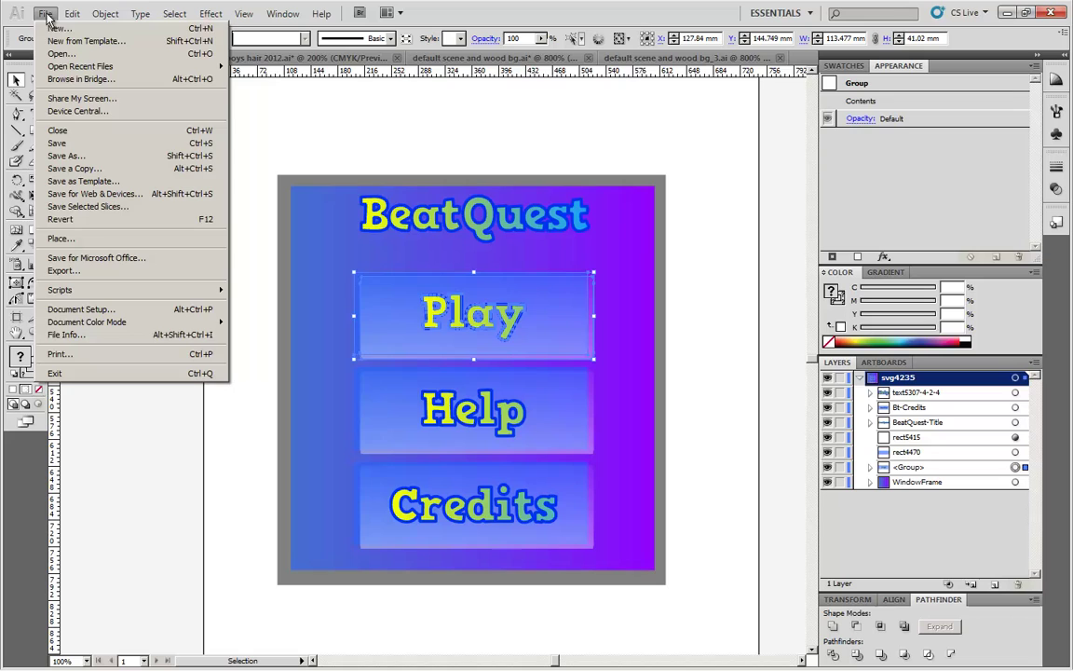
left_click(56, 152)
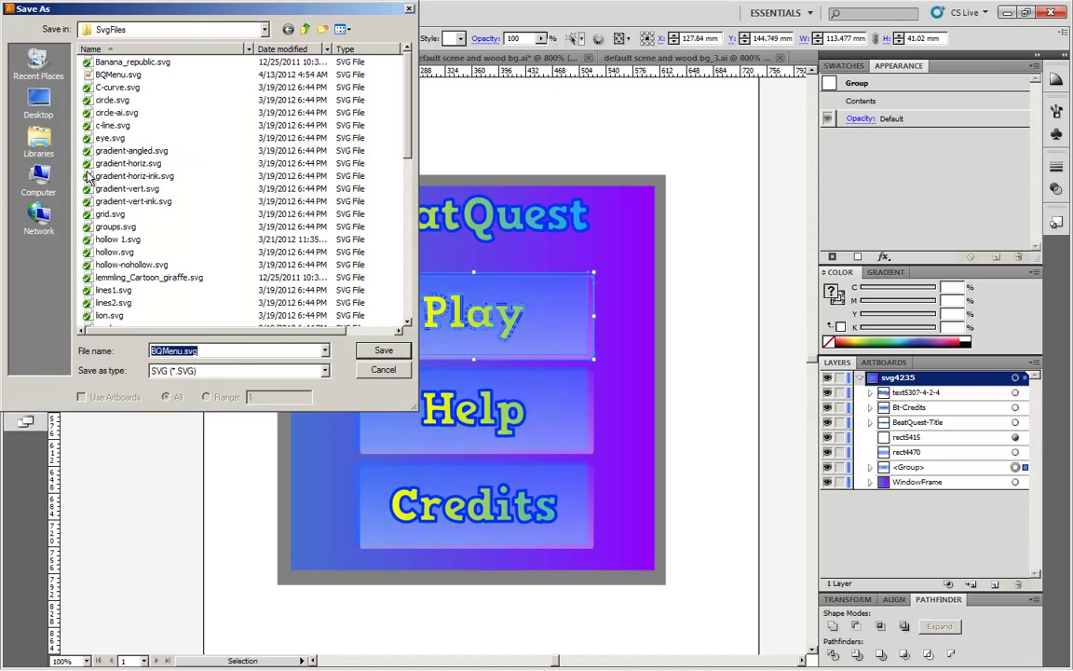
left_click(383, 352)
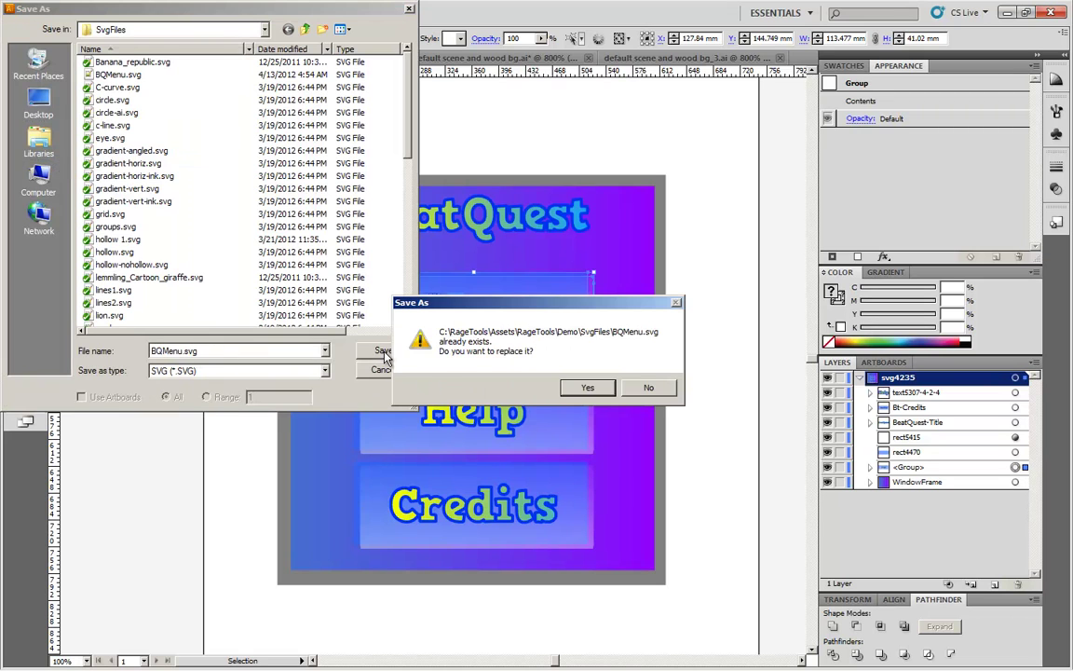
left_click(596, 390)
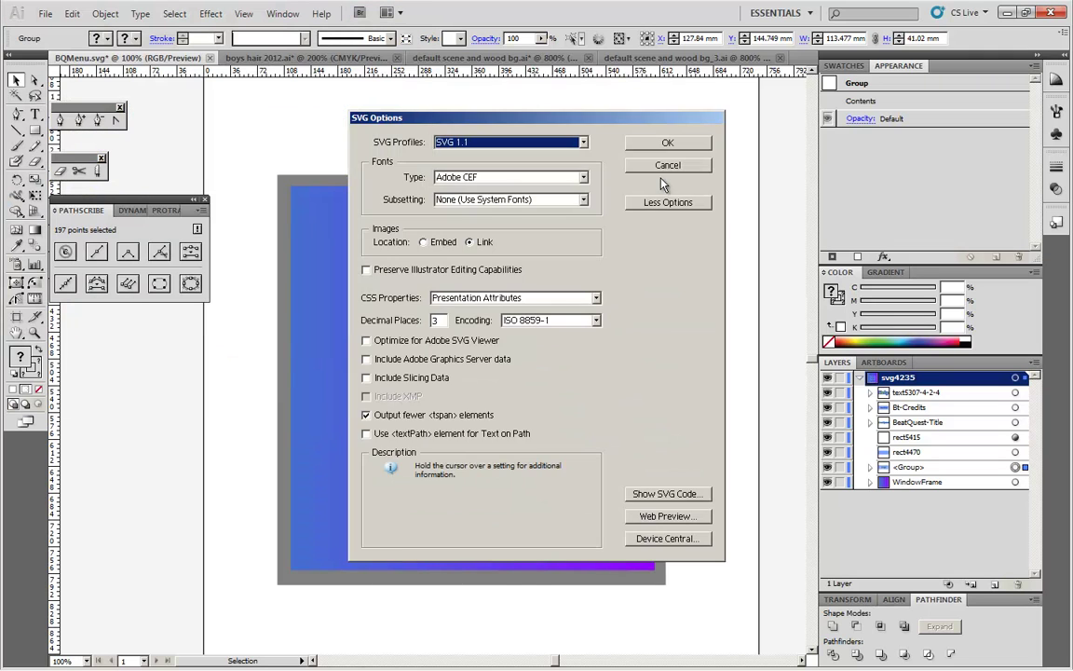
key("Return")
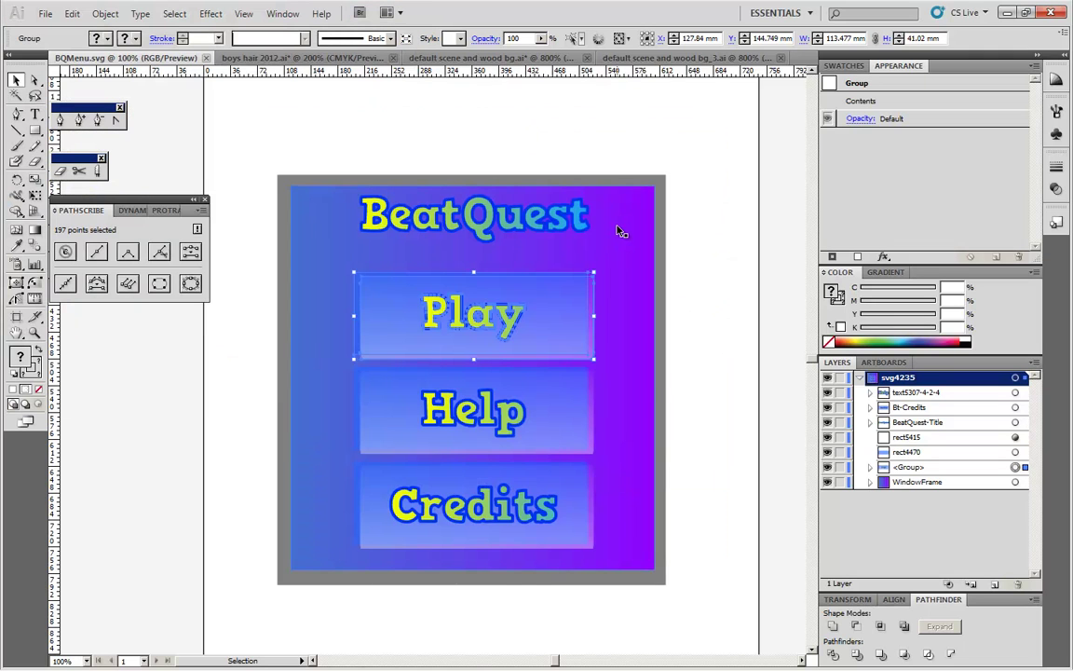
key("alt+Tab")
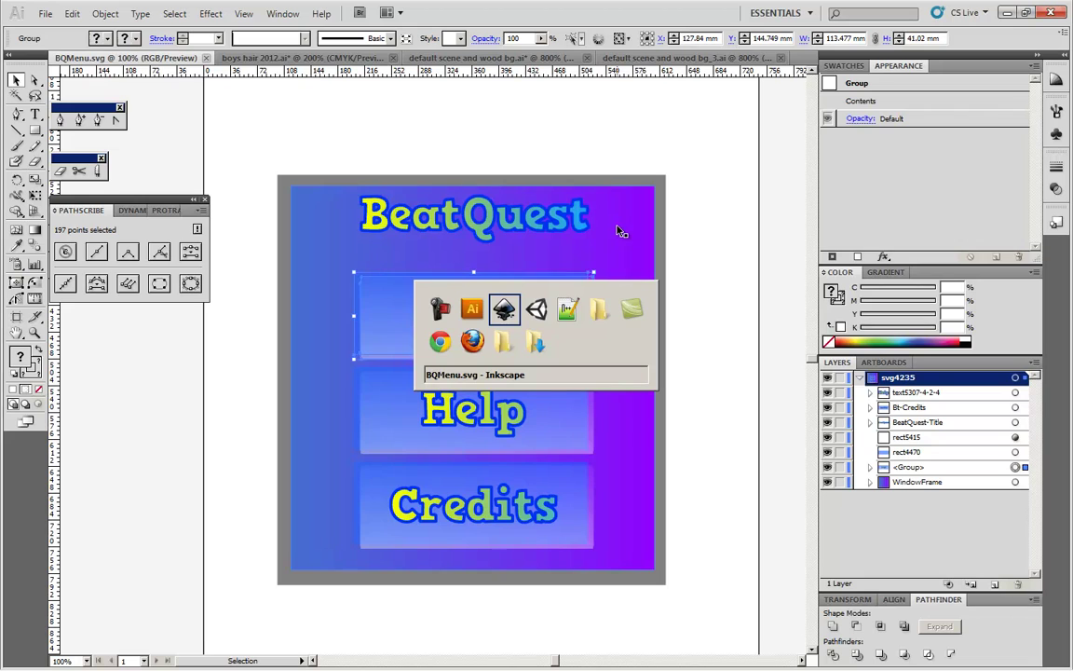
key("alt+Tab")
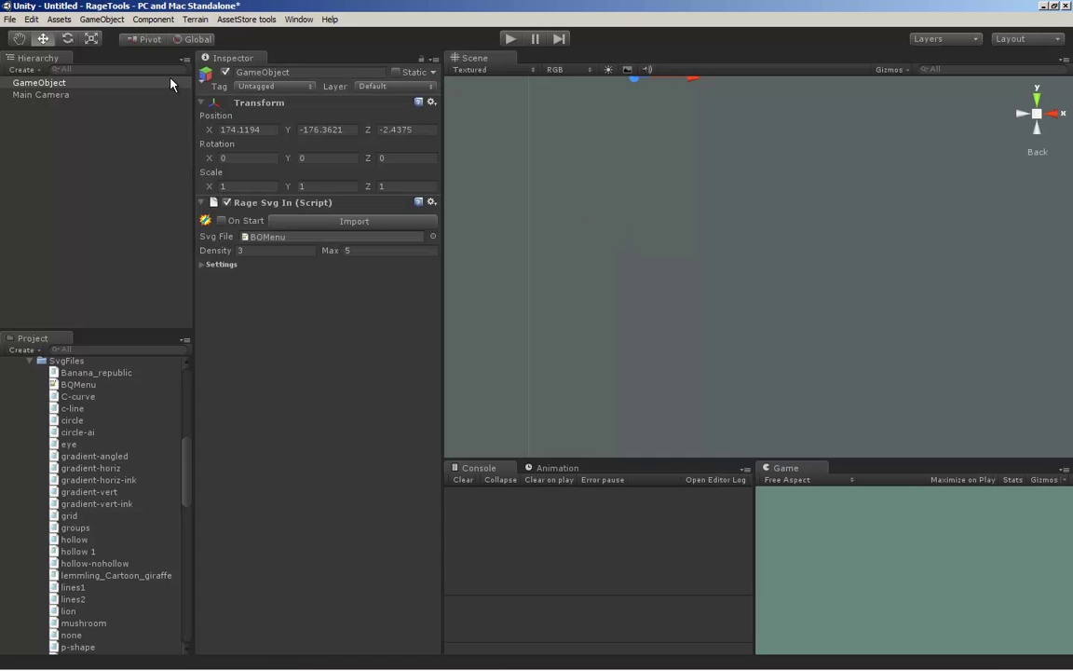
- Import BQMenu.svg via the Rage Svg In component, frame the menu, deselect, then switch to Inkscape
left_click(344, 226)
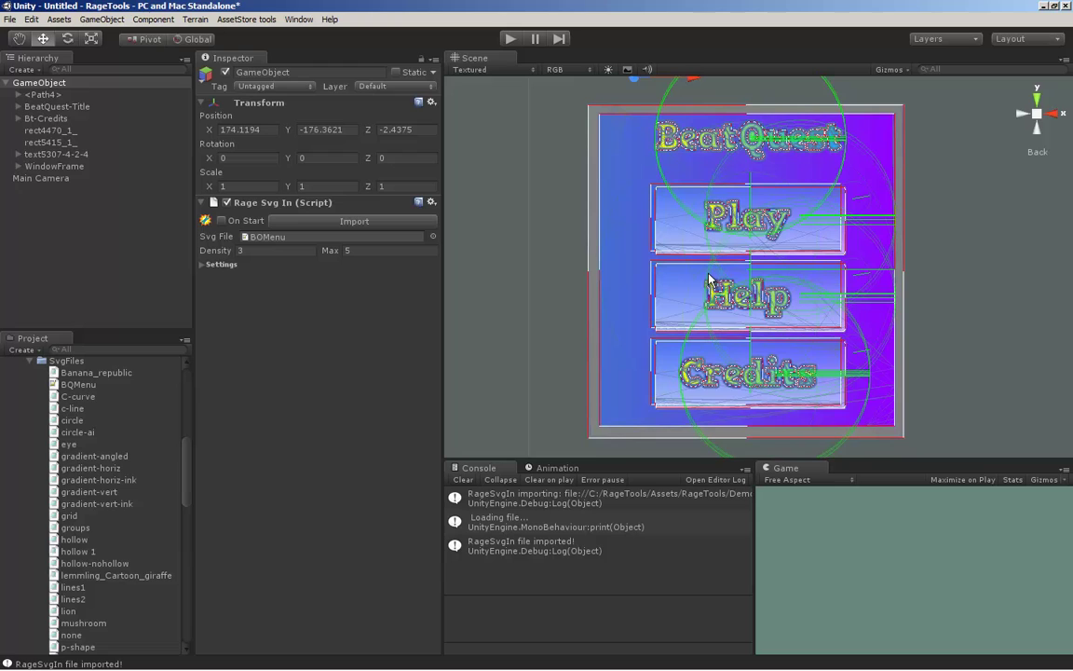
left_click_drag(936, 266, 901, 255)
left_click(904, 247)
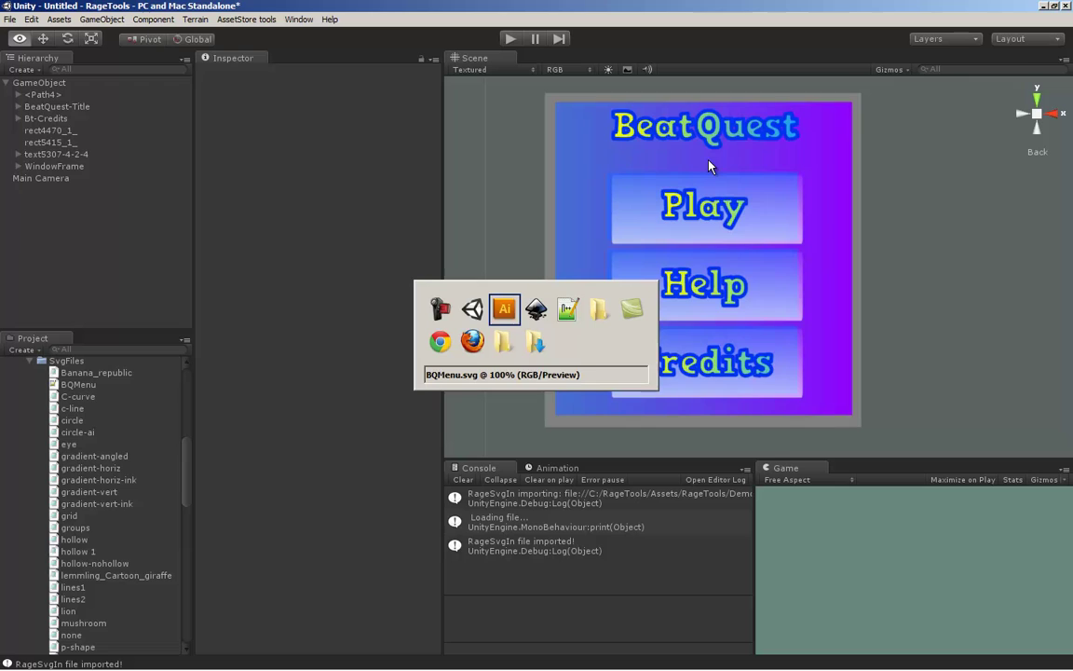
key("alt+Tab")
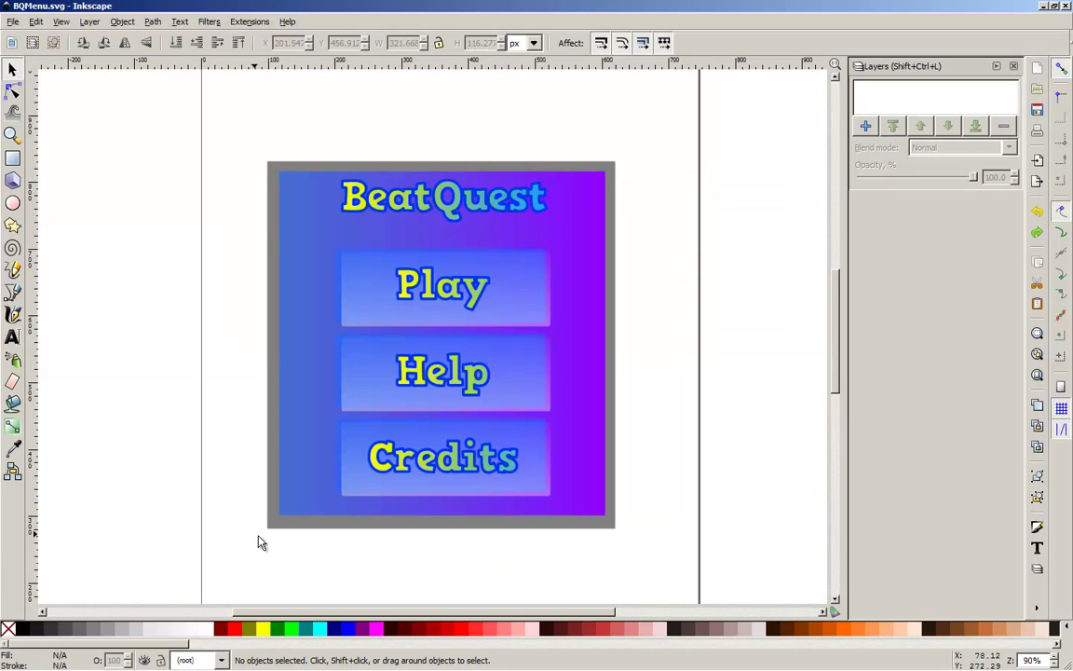
- In Inkscape Preferences > Transforms, set Store transformation to Optimized and close the dialog
left_click(11, 23)
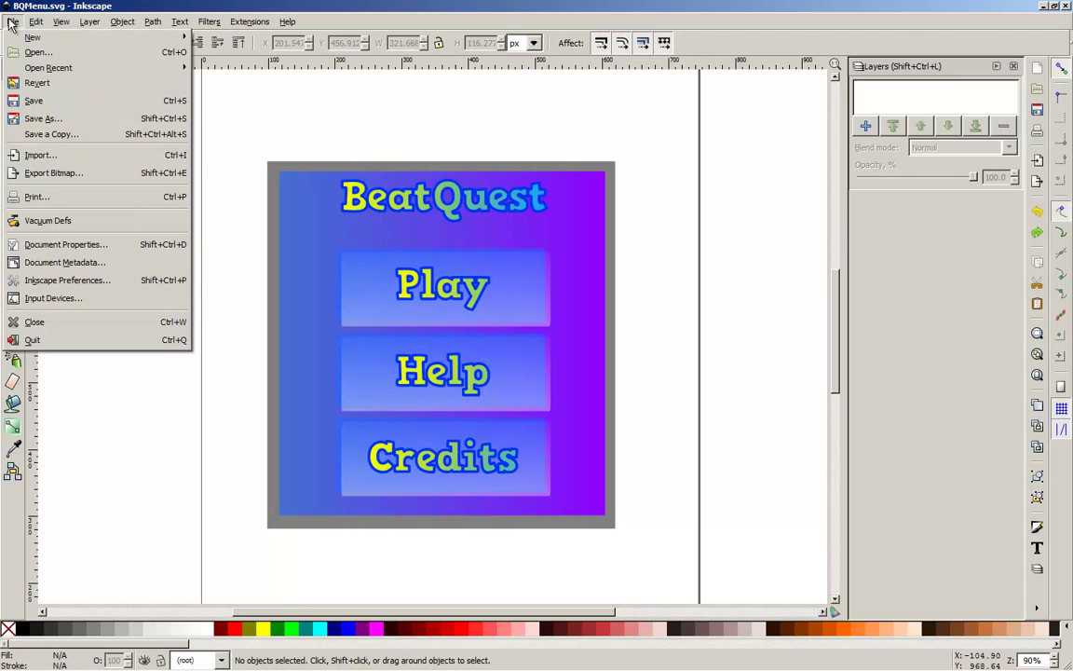
left_click(85, 281)
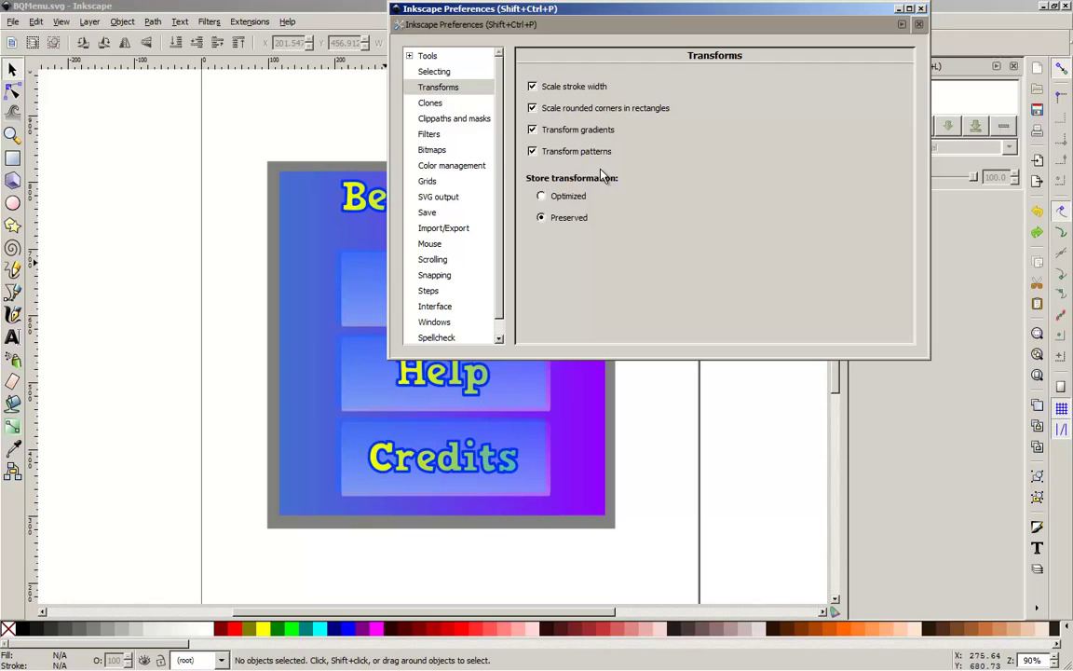
left_click(431, 57)
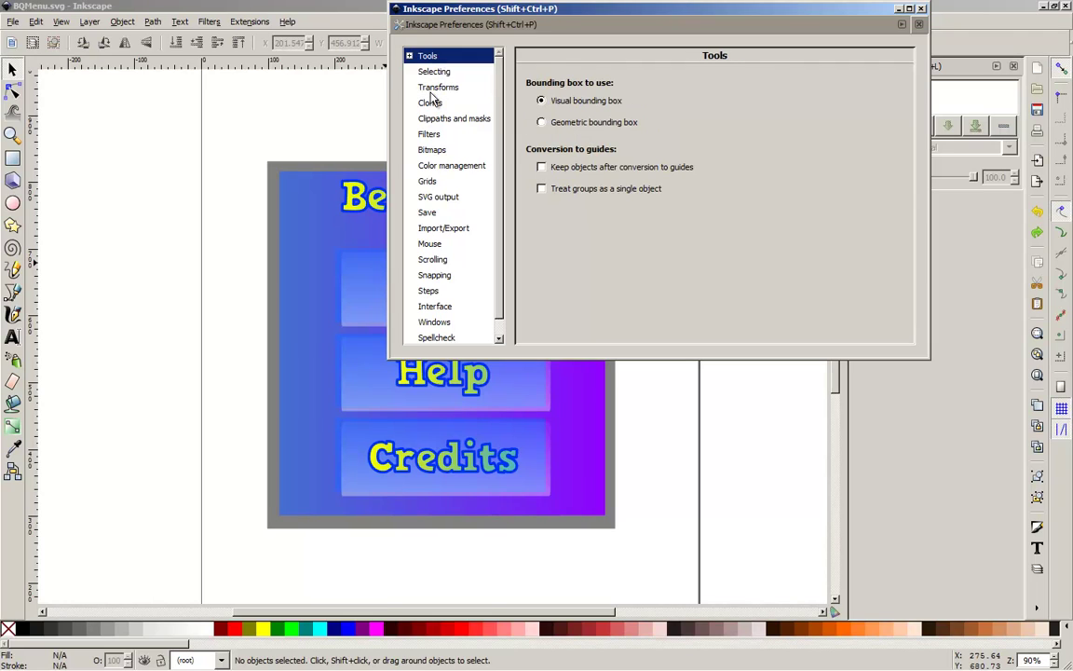
left_click(438, 88)
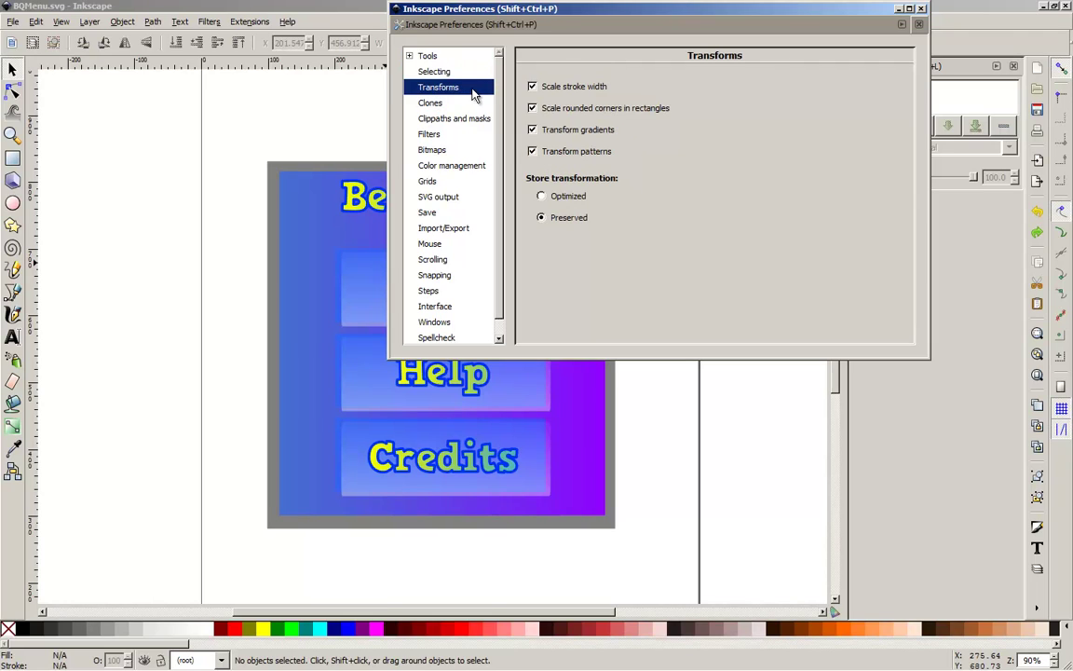
left_click(541, 197)
left_click(672, 325)
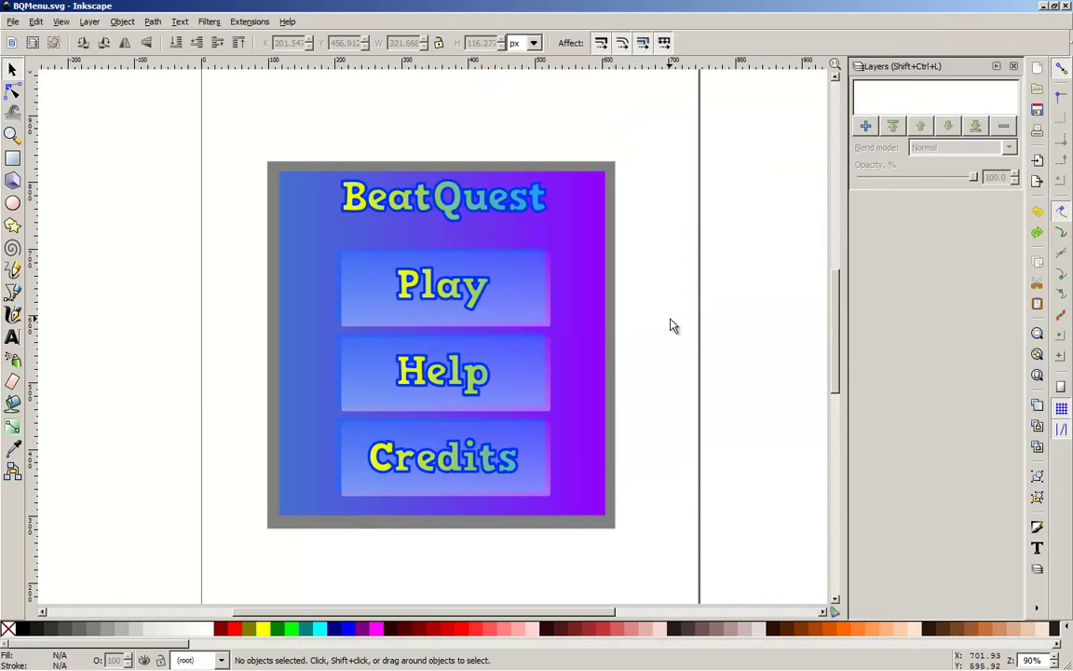
- Select the whole menu design and ungroup it into separate pieces with Ctrl+Shift+G
left_click_drag(218, 134, 656, 560)
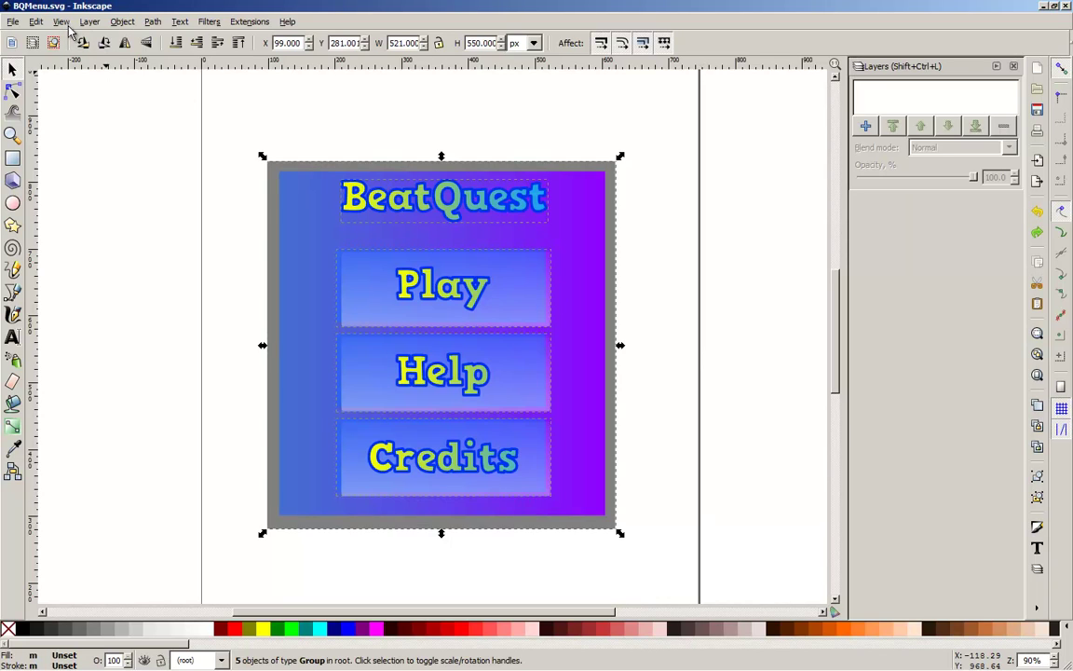
right_click(321, 222)
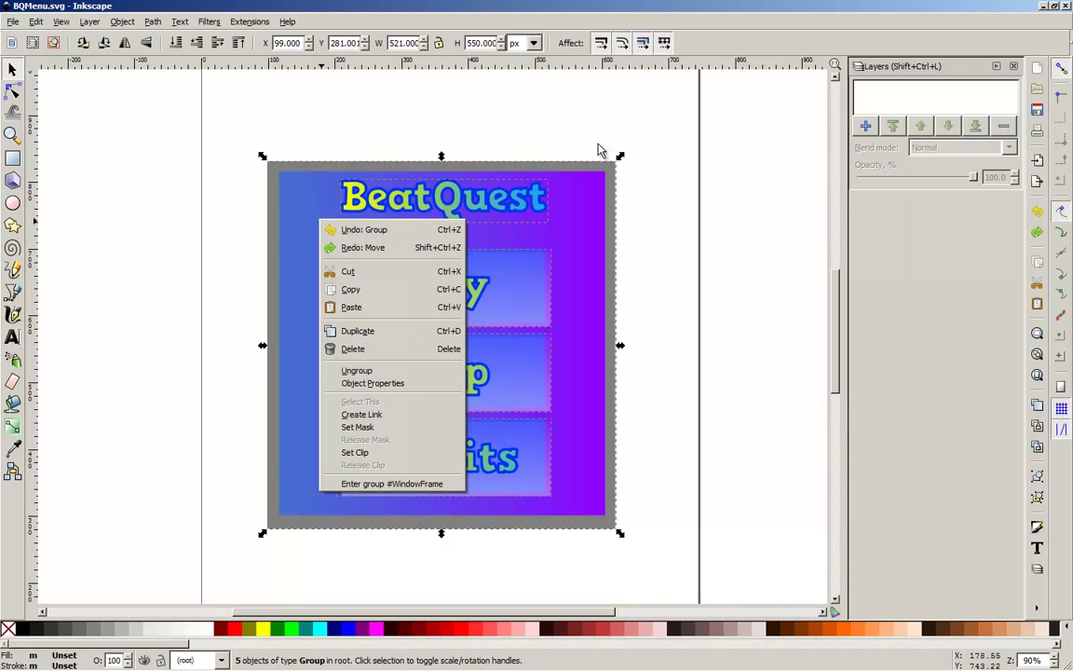
left_click(764, 286)
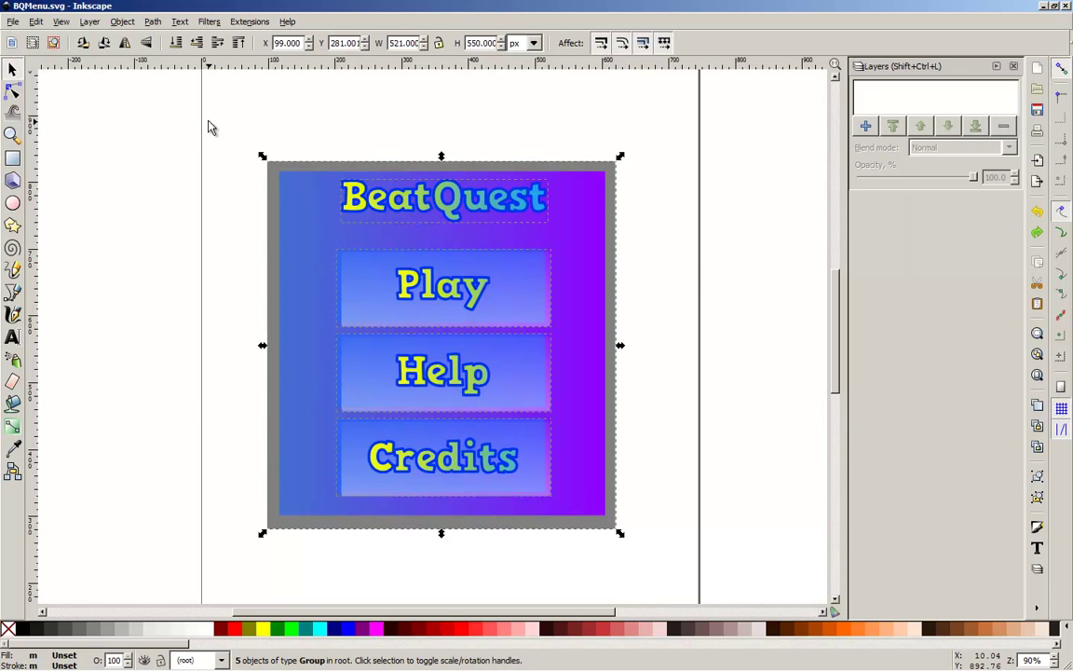
left_click_drag(206, 121, 650, 574)
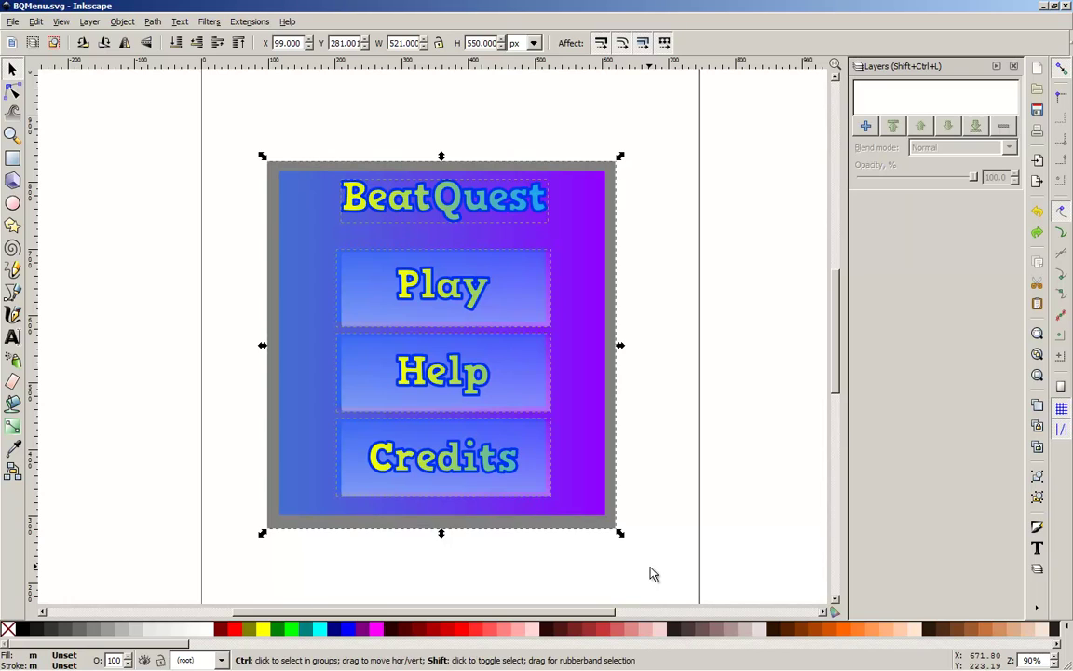
key("ctrl+shift+g")
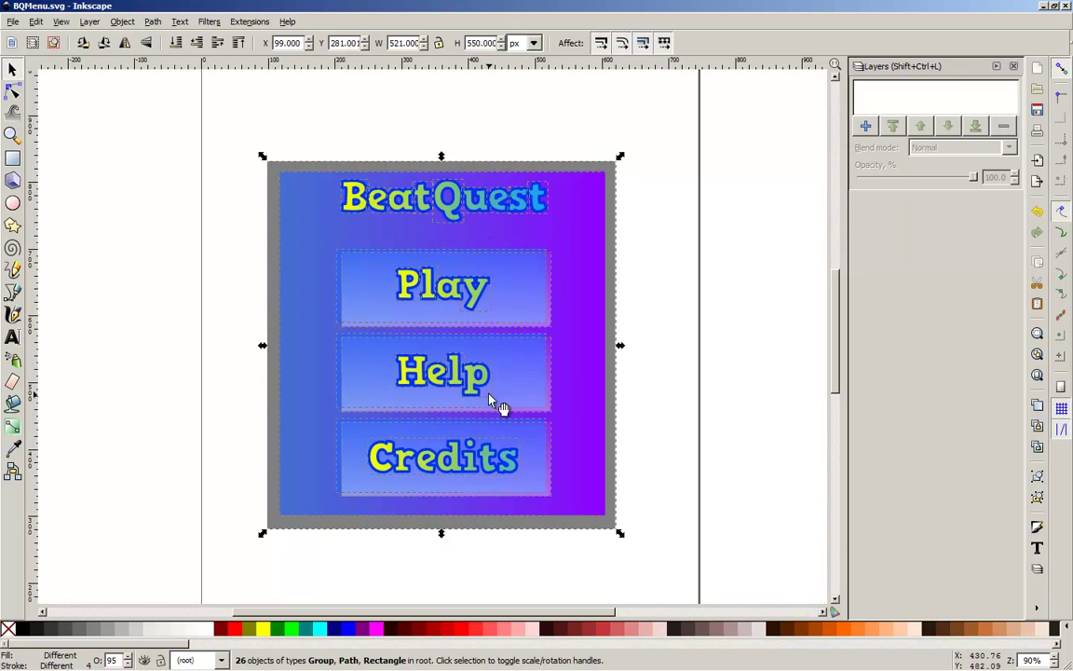
- Deselect, open Save As and cancel it, then switch to Unity
left_click(668, 287)
left_click(13, 22)
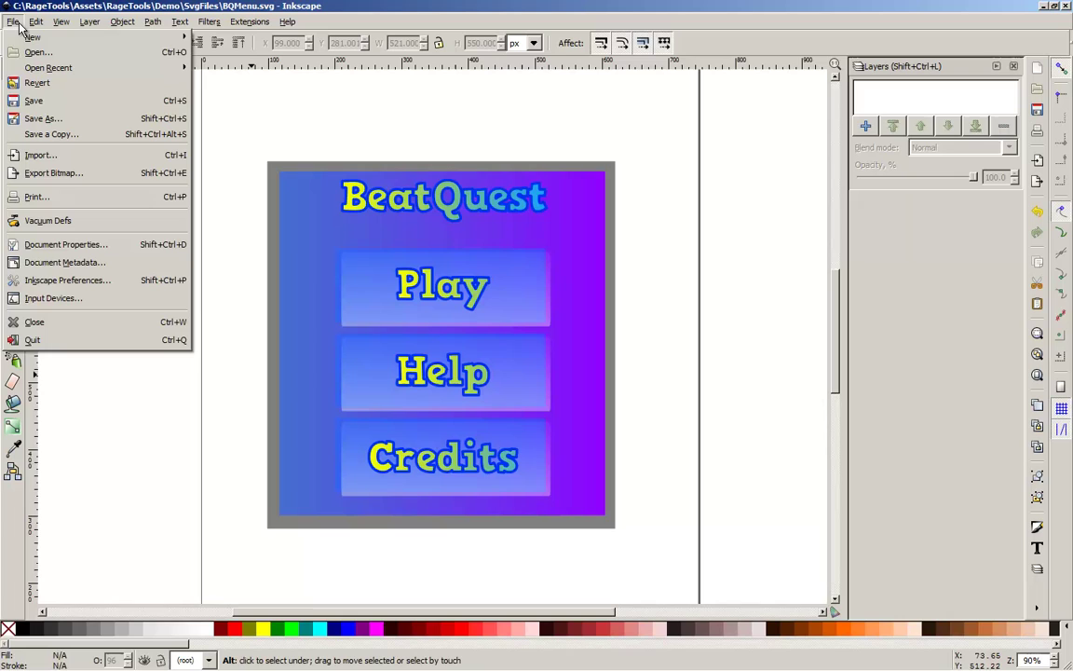
left_click(61, 126)
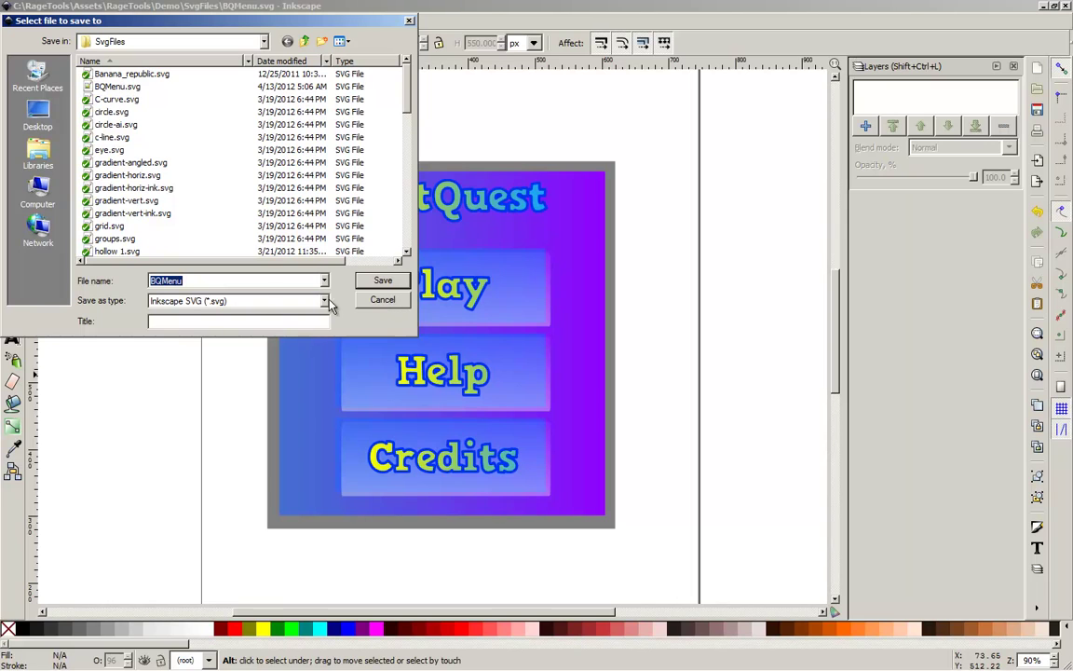
left_click(384, 303)
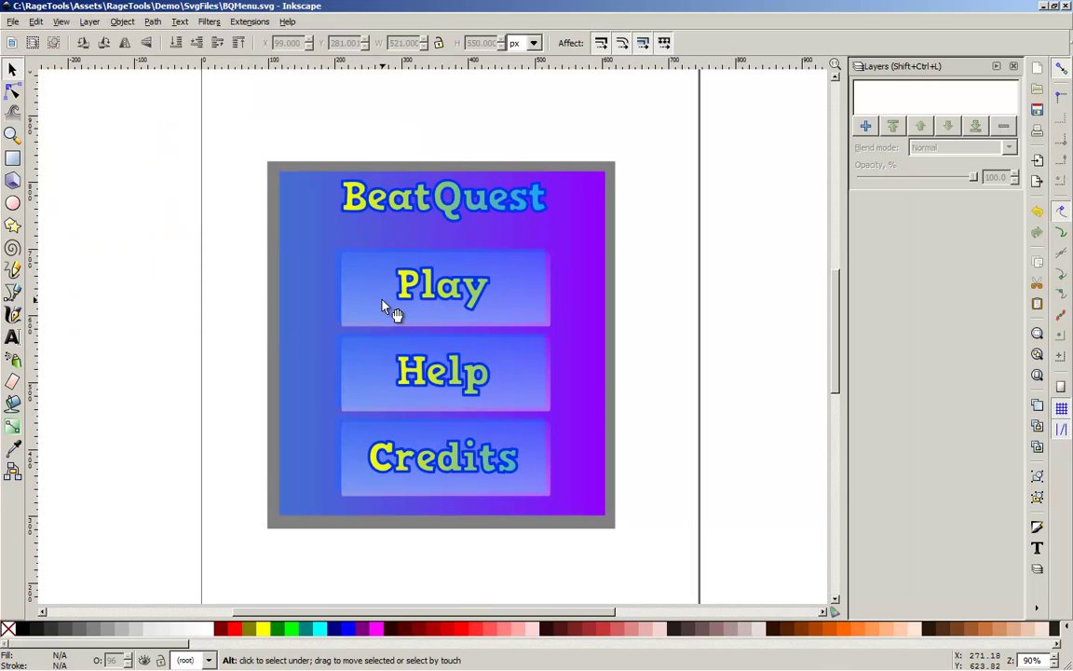
key("alt+Tab")
key("alt+Tab")
key("alt+Tab")
key("alt+Tab")
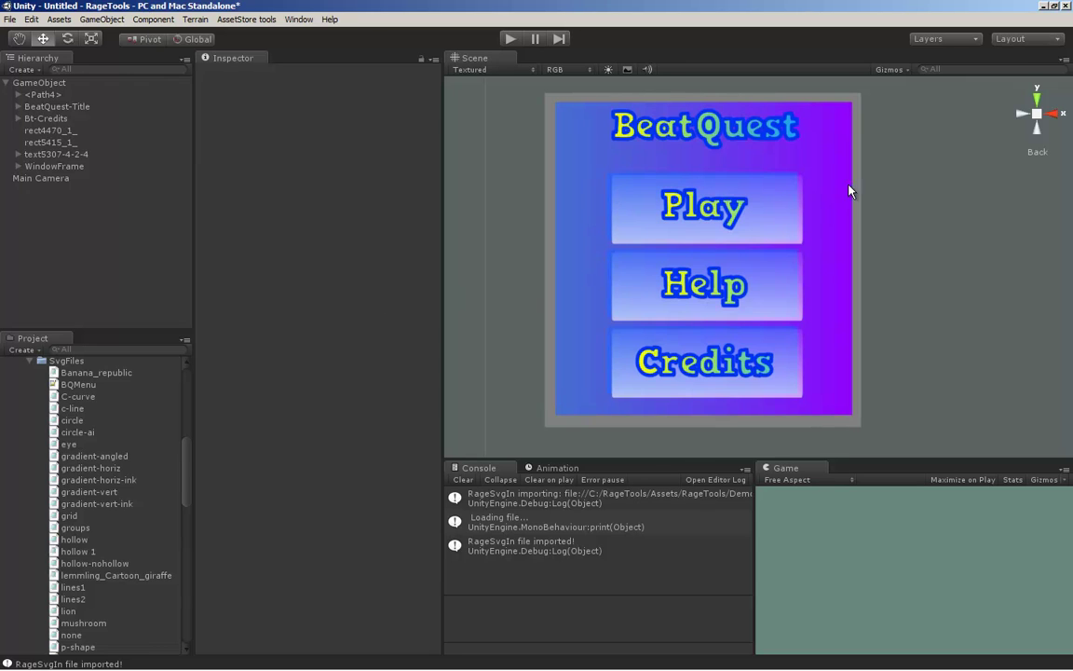
- Toggle the Scene view size and zoom in on the imported BeatQuest title
key("shift+space")
key("shift+space")
scroll(785, 235, "up", 2)
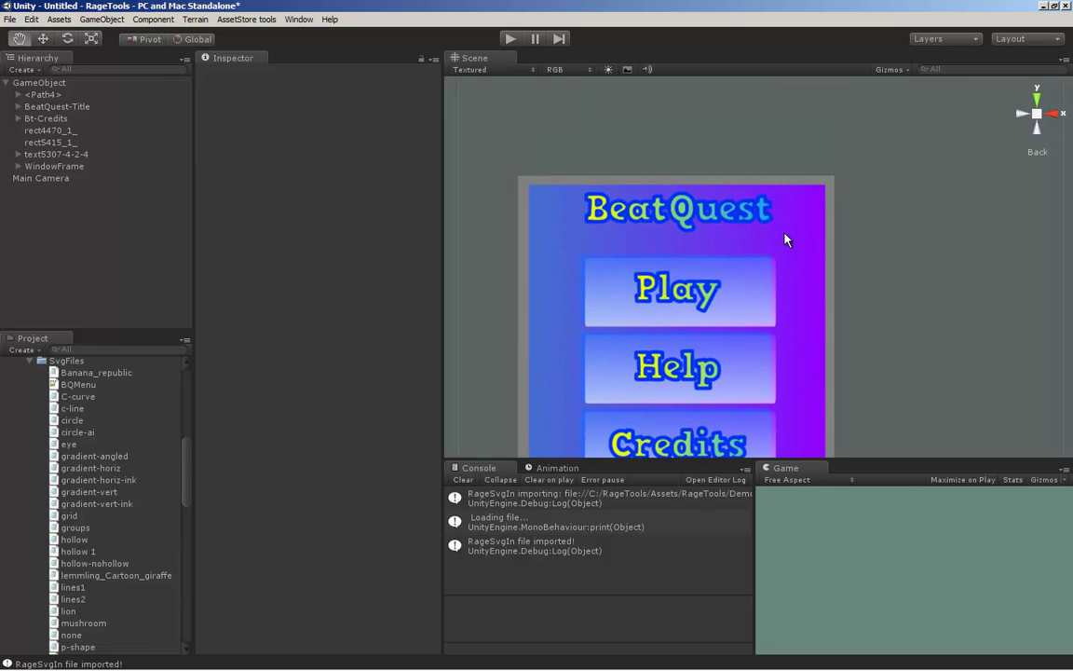
scroll(829, 296, "up", 5)
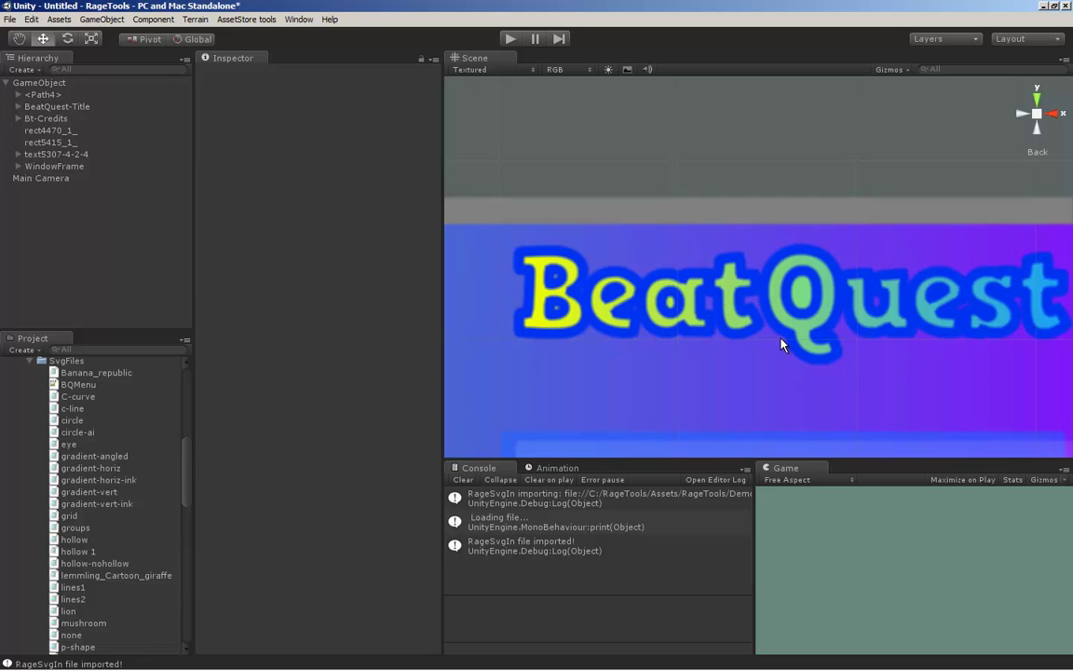
- Back in Illustrator, zoom to 600% and pan to the Q of the BeatQuest title
key("alt+Tab")
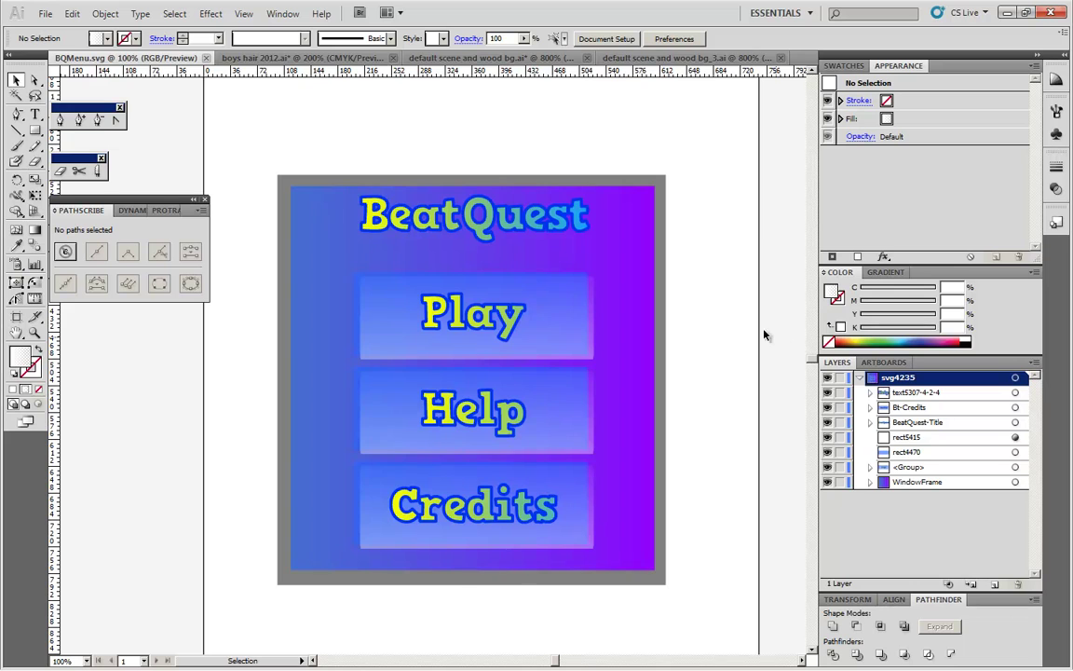
key("a")
left_click_drag(420, 215, 489, 295)
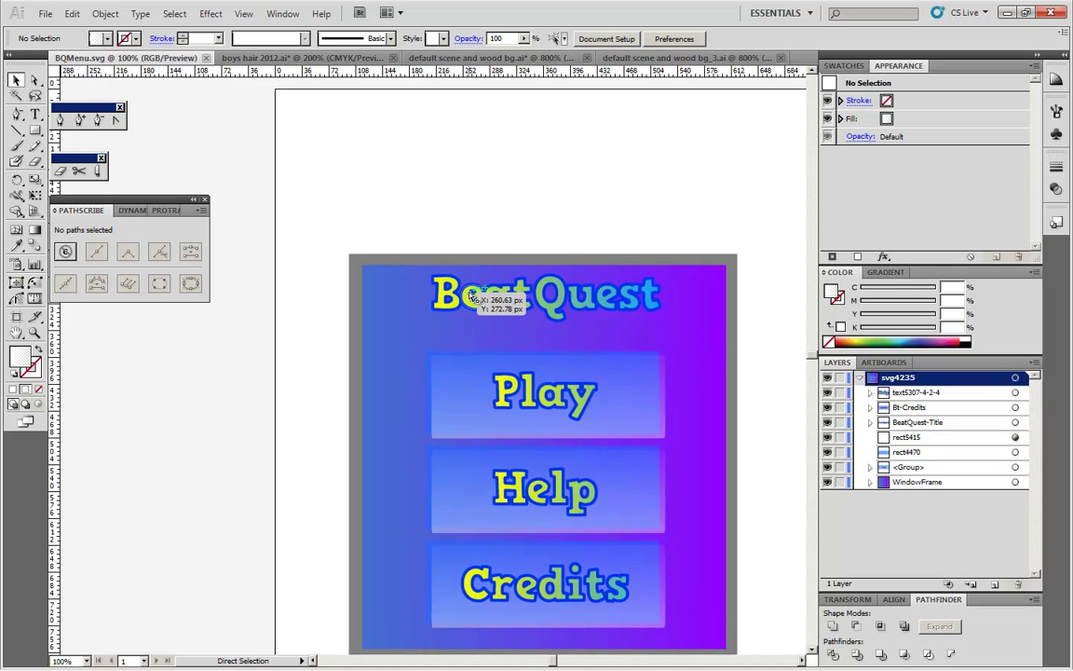
key("ctrl+equal")
key("ctrl+equal")
left_click_drag(469, 290, 419, 393)
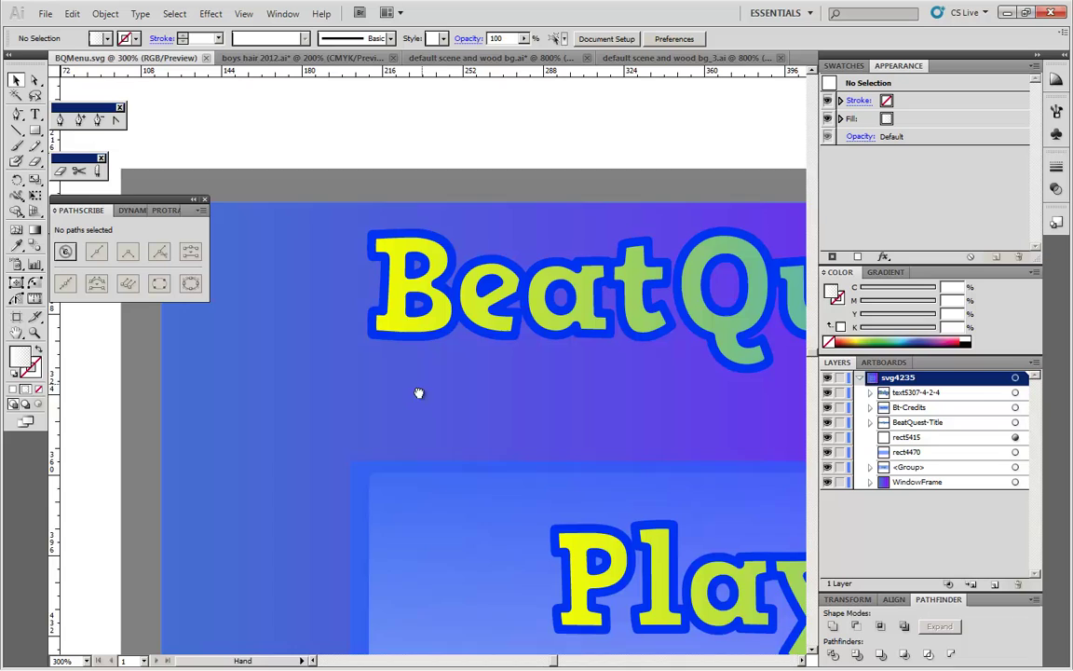
key("ctrl+equal")
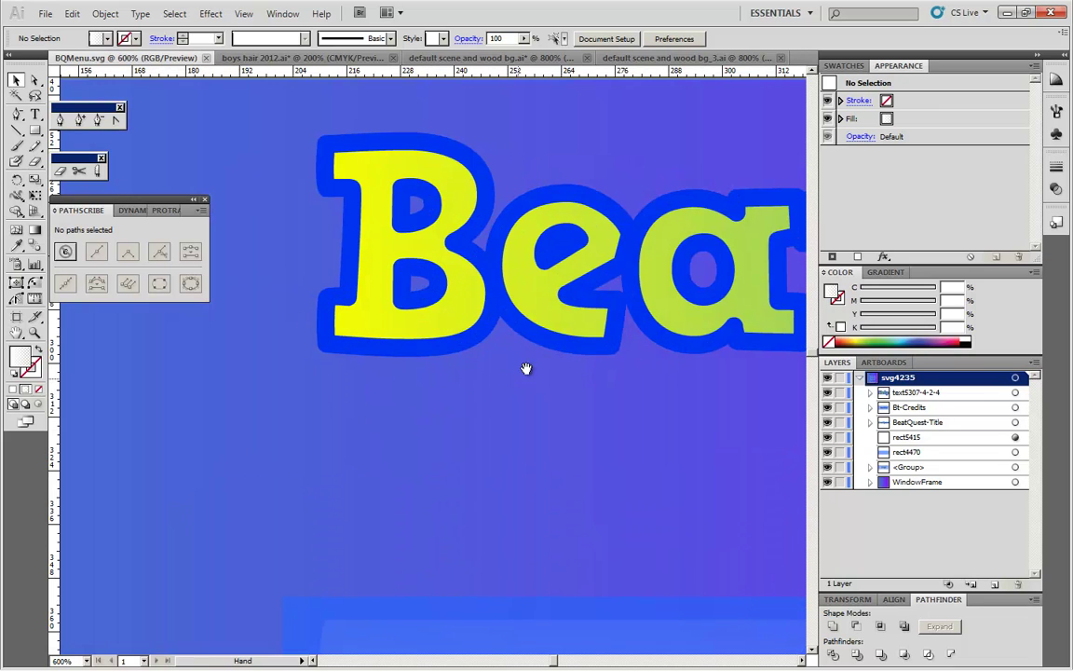
left_click_drag(527, 369, 491, 457)
scroll(695, 299, "right", 2)
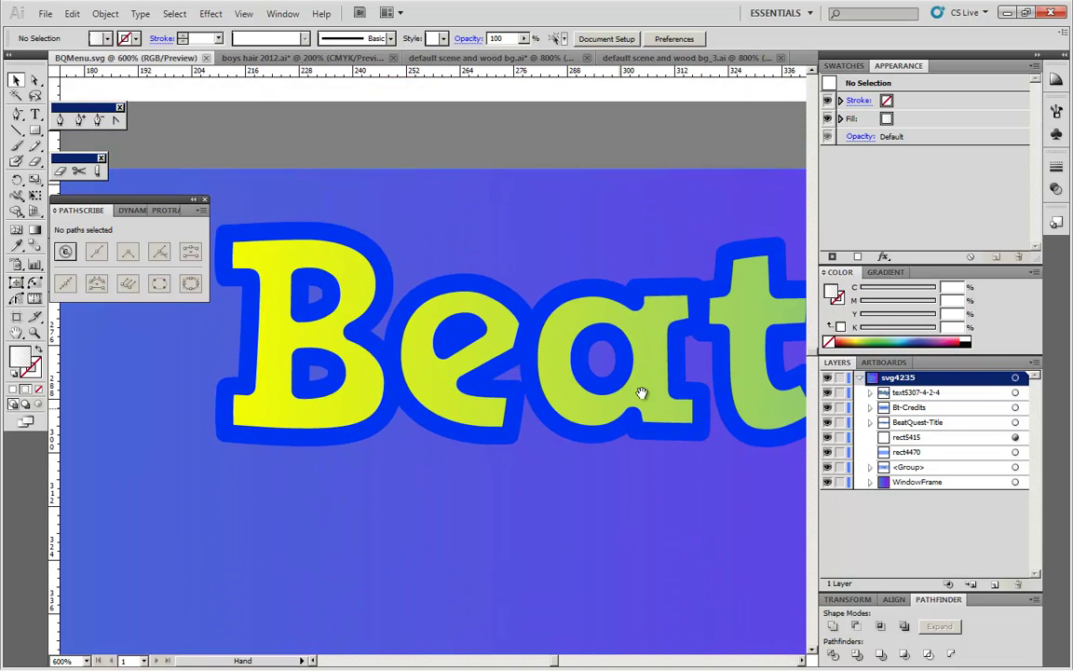
scroll(641, 393, "right", 5)
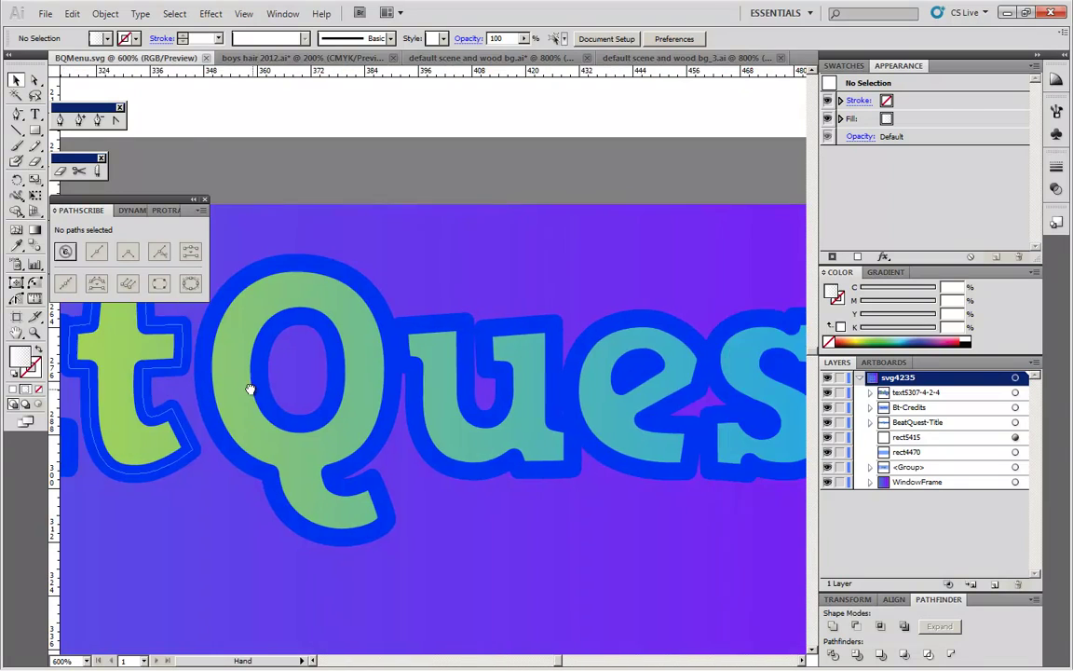
- With the Knife tool, slice horizontally from the Q's counter leftward through its outline
scroll(298, 388, "right", 1)
scroll(382, 389, "left", 3)
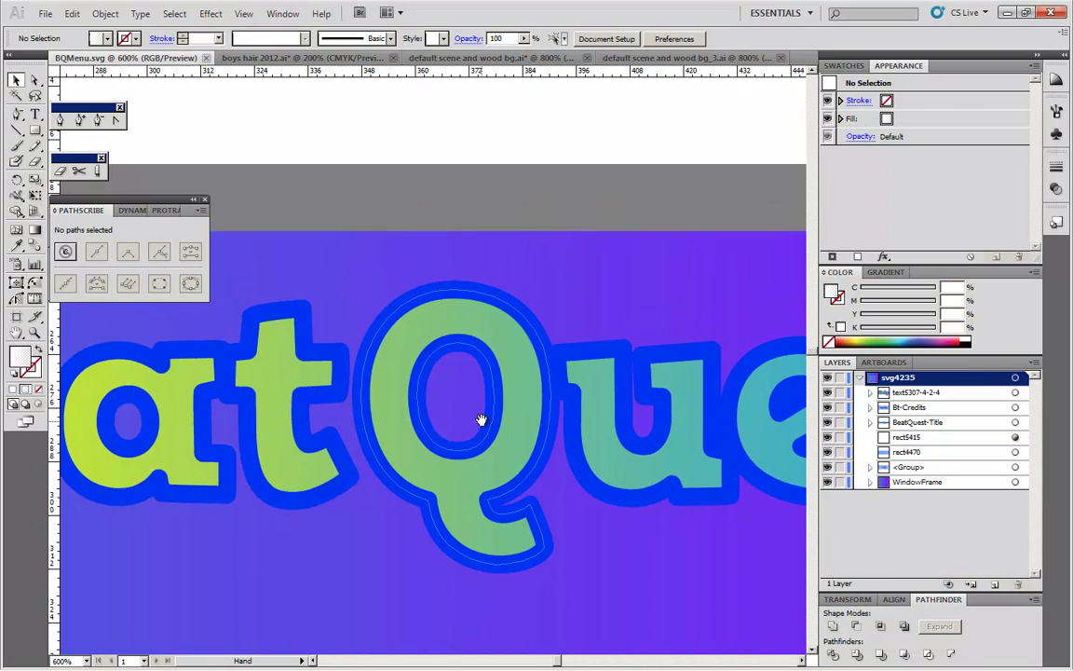
key("v")
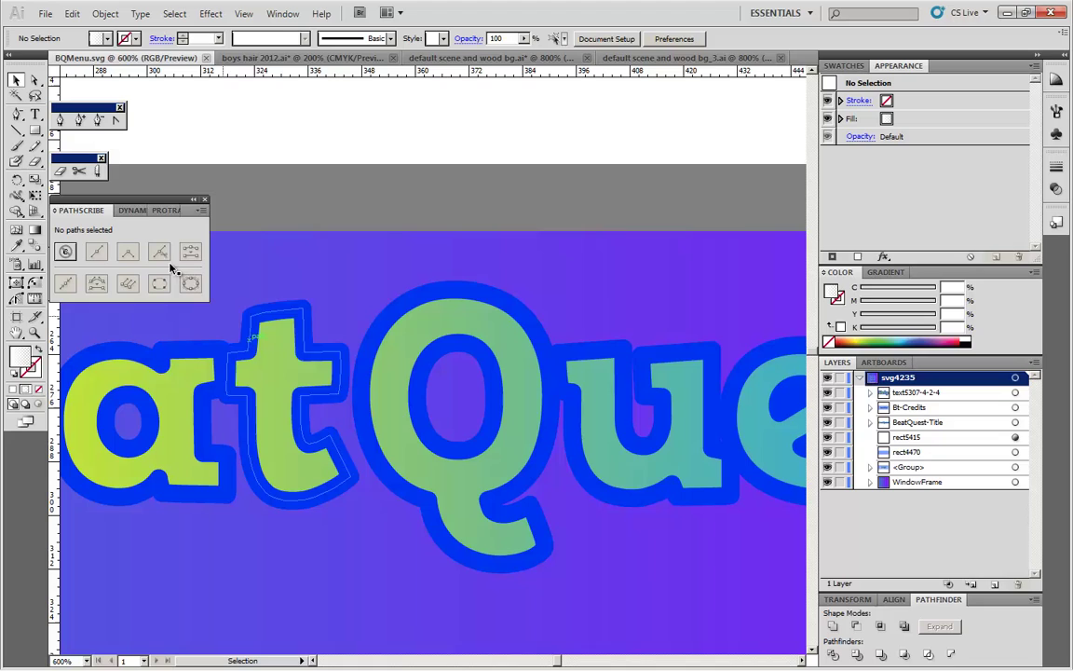
left_click(35, 162)
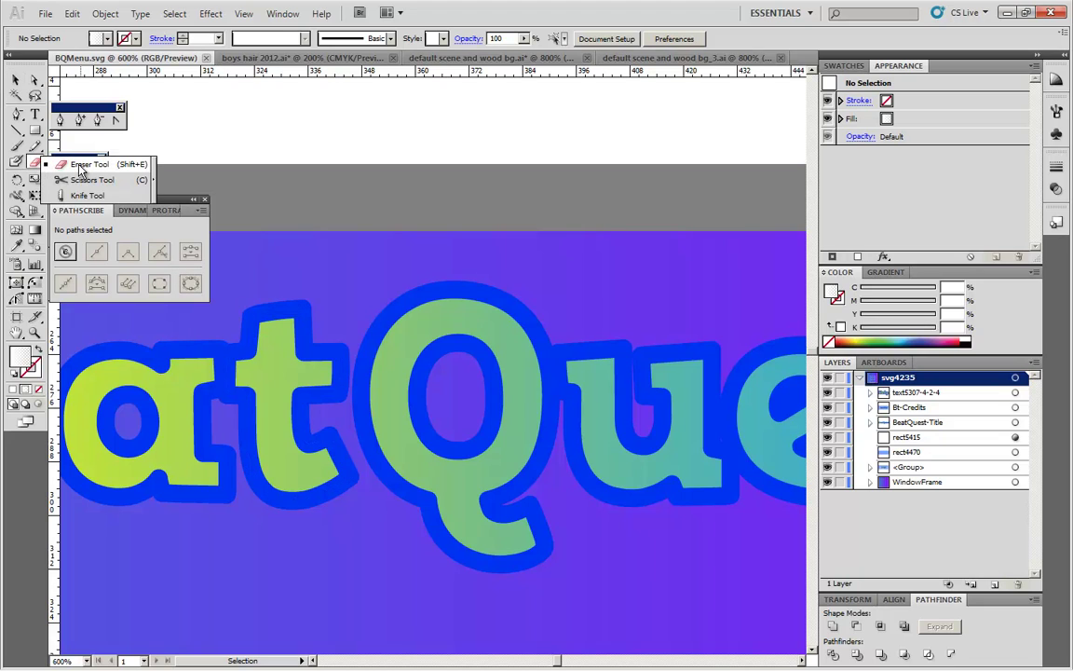
left_click(87, 196)
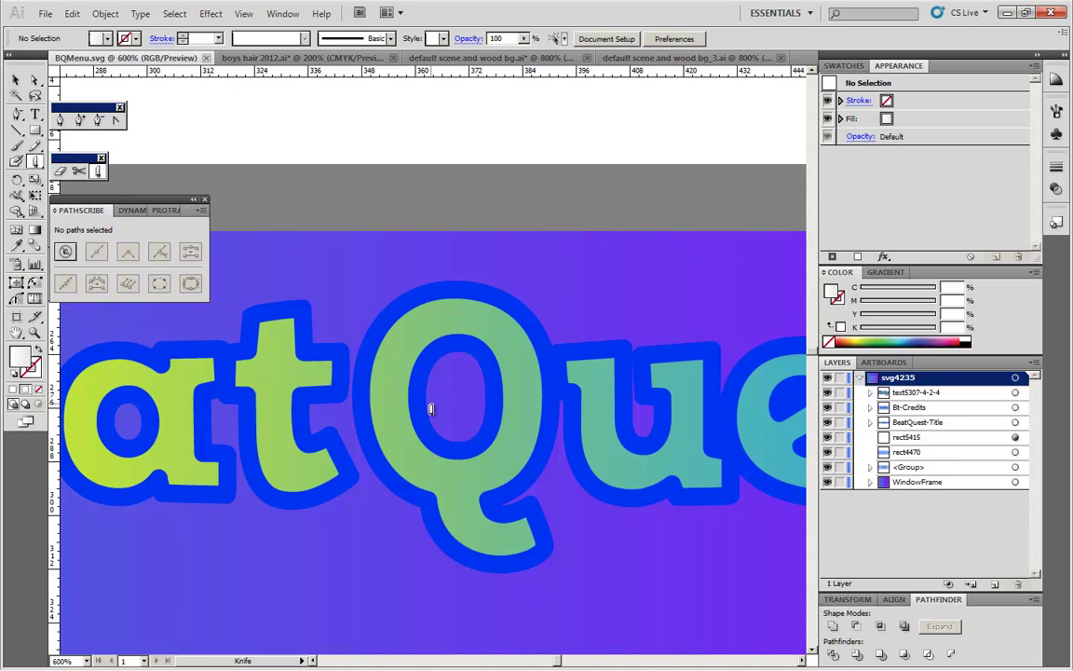
left_click_drag(430, 408, 355, 410)
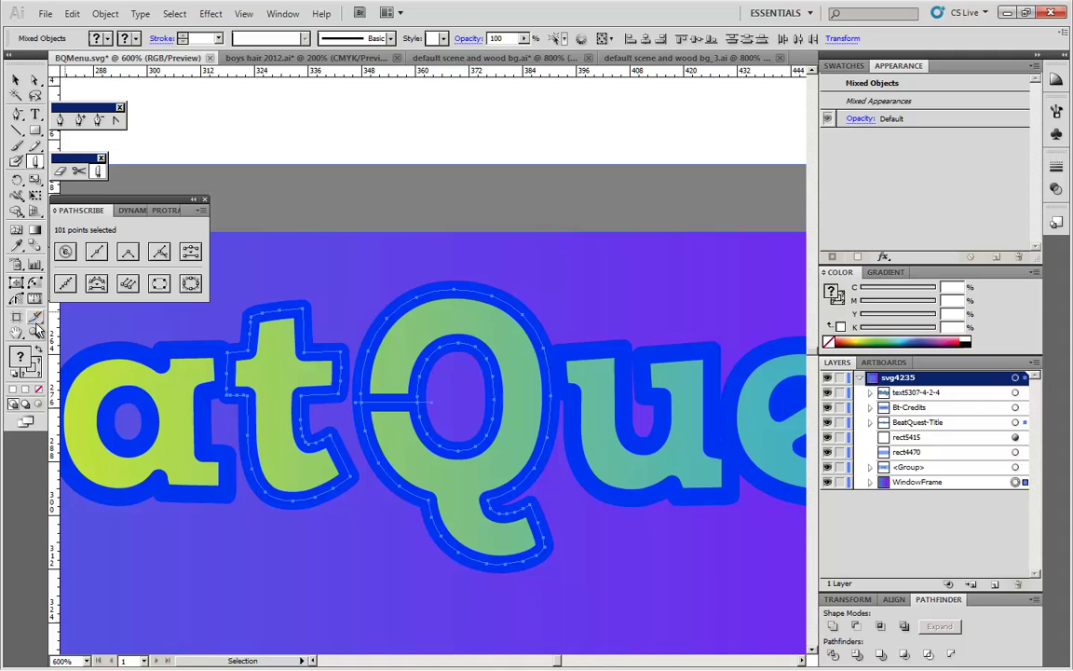
- Isolate the BeatQuest-Title group and select the Q's outline path
key("v")
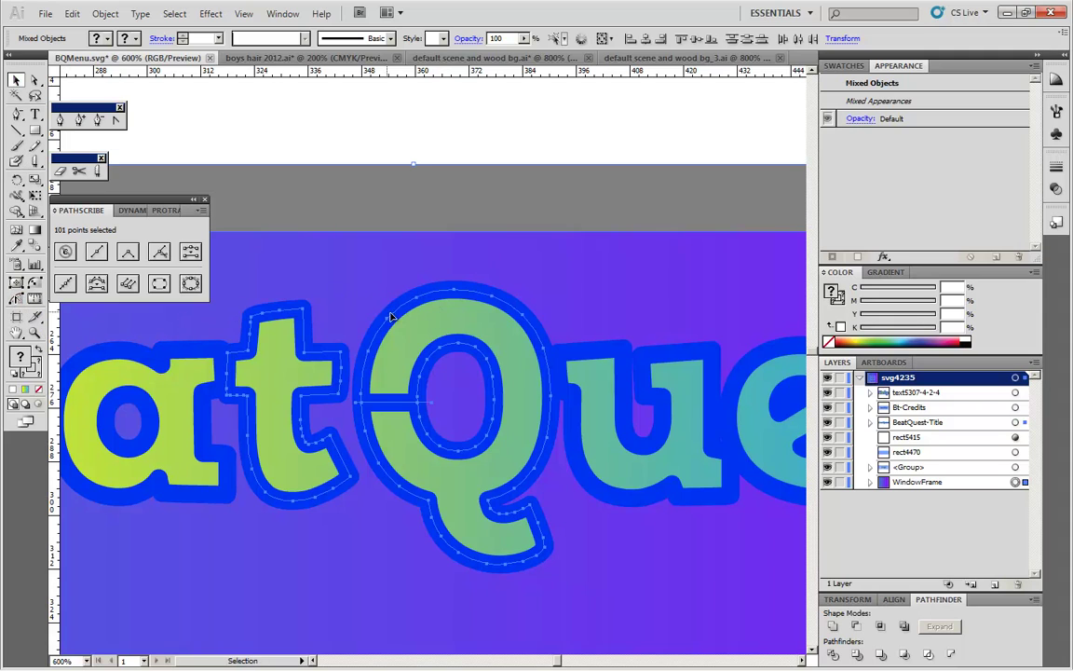
right_click(391, 317)
left_click(450, 19)
left_click(479, 160)
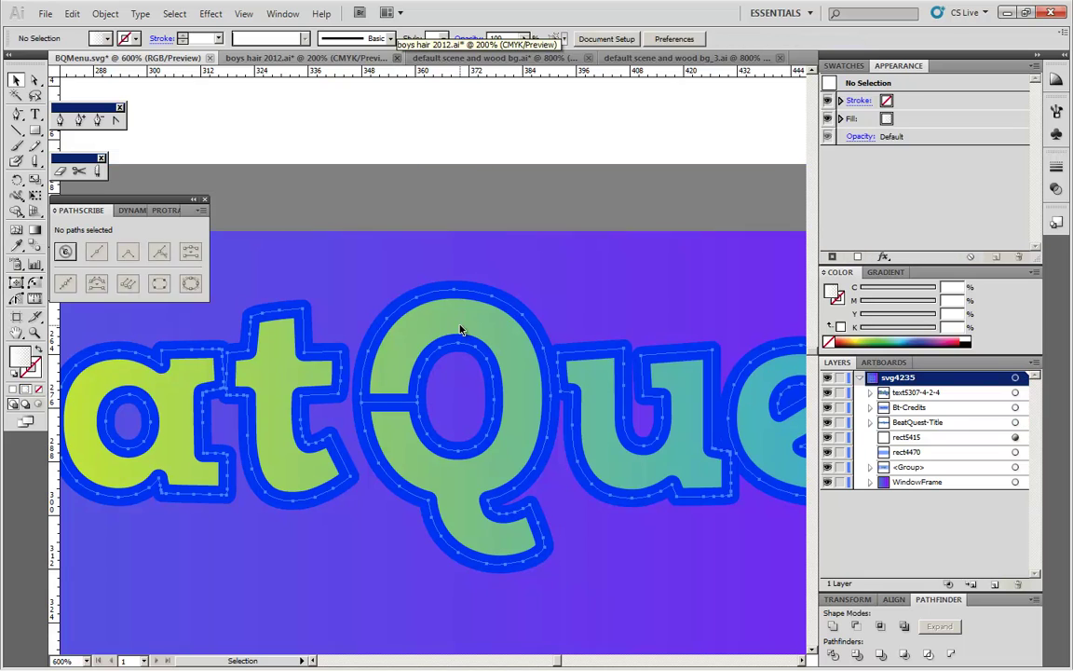
left_click(459, 330)
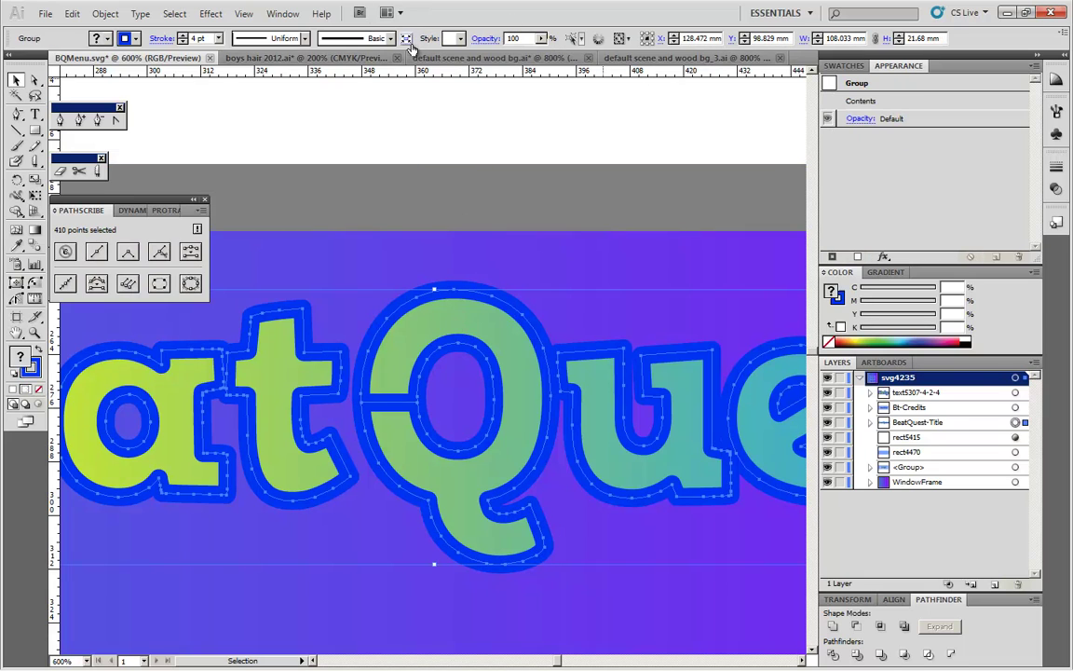
left_click(406, 38)
left_click(444, 318)
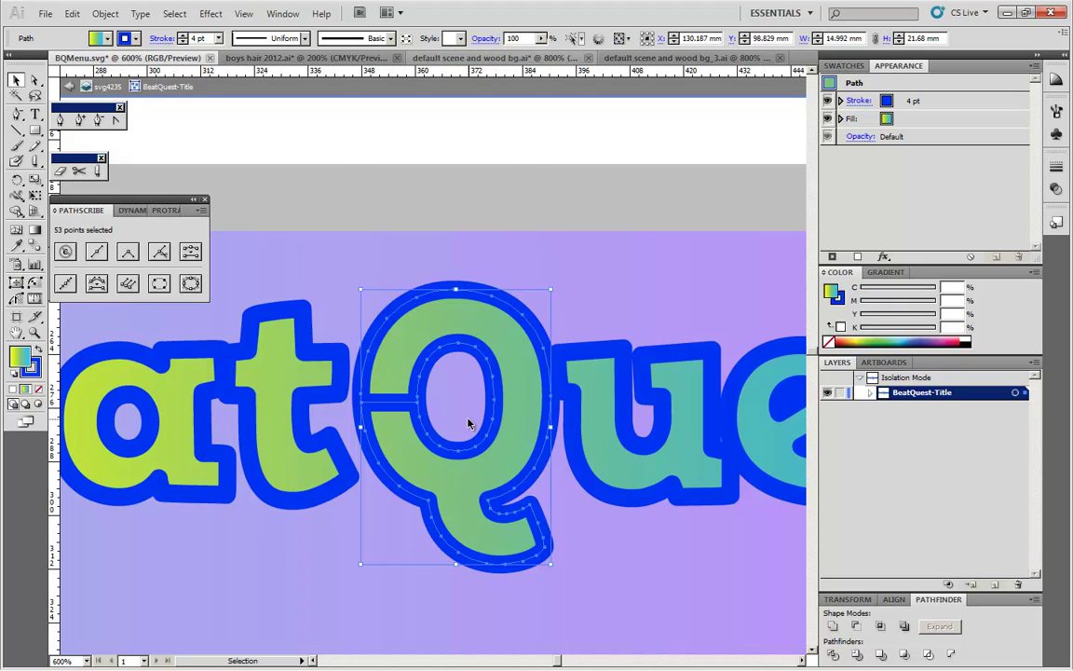
- Examine the Q's anchor points at its left edge, top and right shoulder
left_click(16, 298)
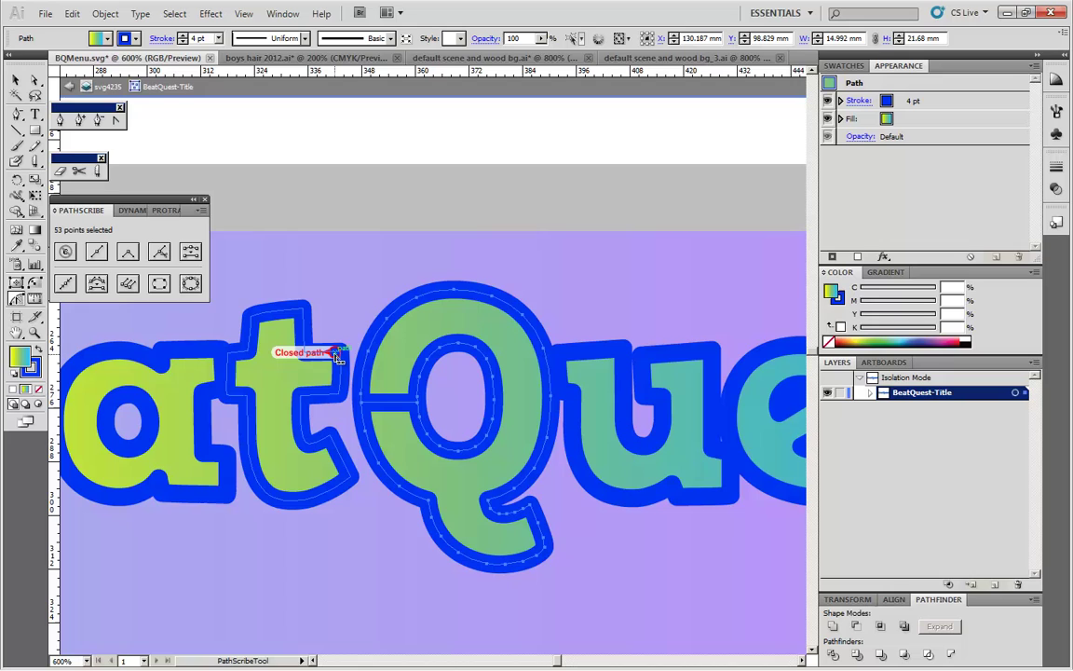
left_click(365, 398)
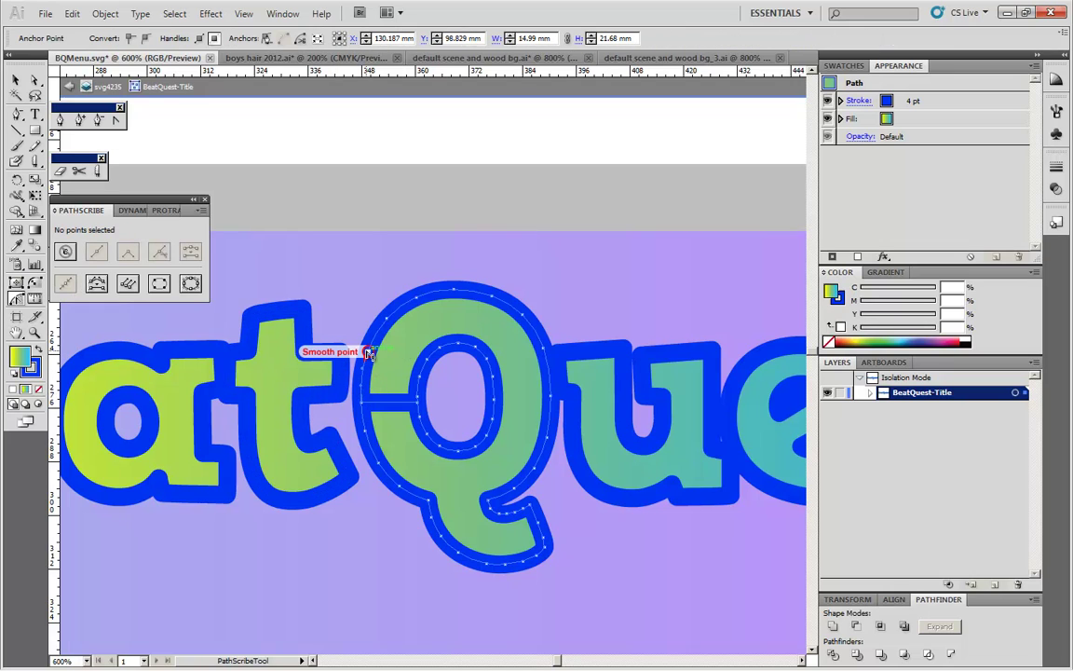
left_click(370, 354)
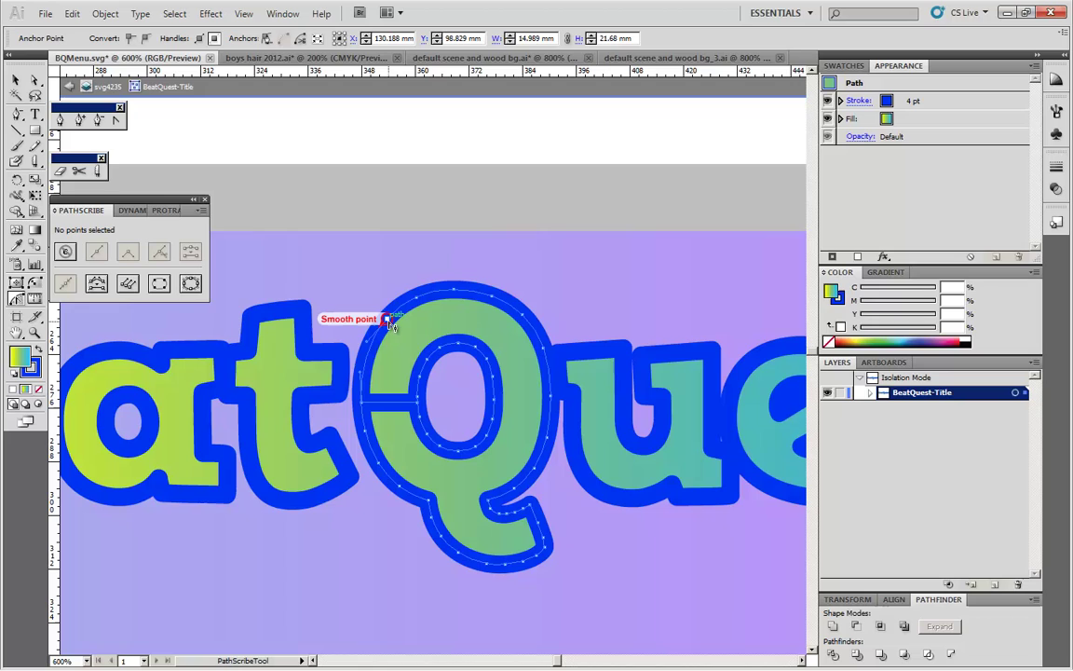
left_click(421, 298)
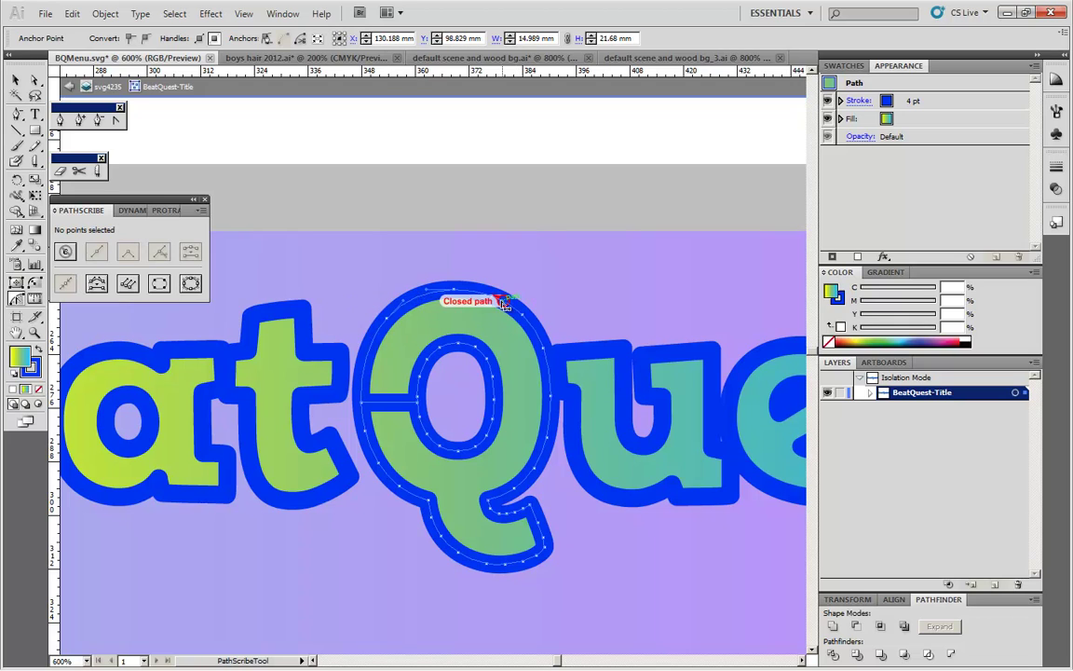
left_click(540, 348)
left_click(540, 375)
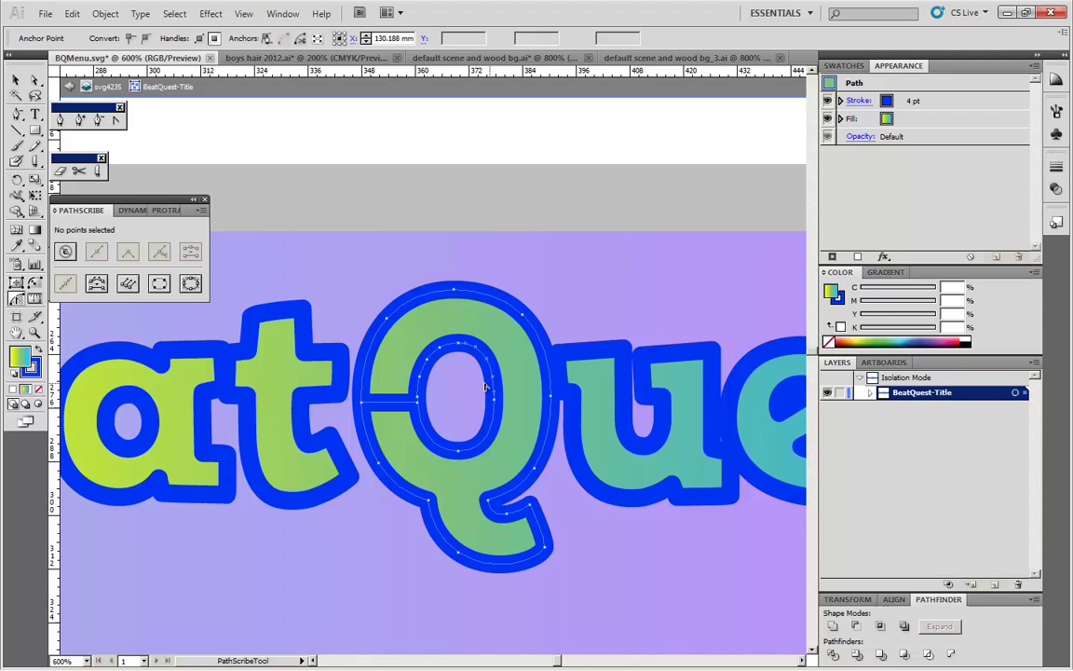
left_click_drag(372, 306, 426, 363)
left_click(410, 357)
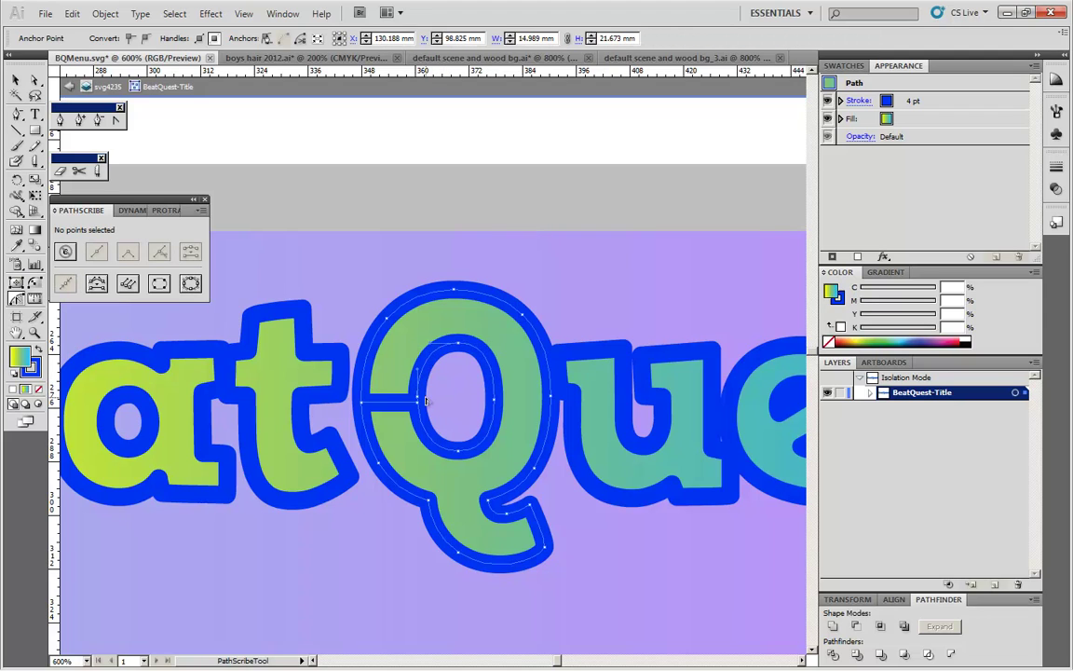
- Add anchors at the inner path's upper right and lower left, then return to Selection
left_click(421, 398)
left_click(470, 394)
left_click(431, 359)
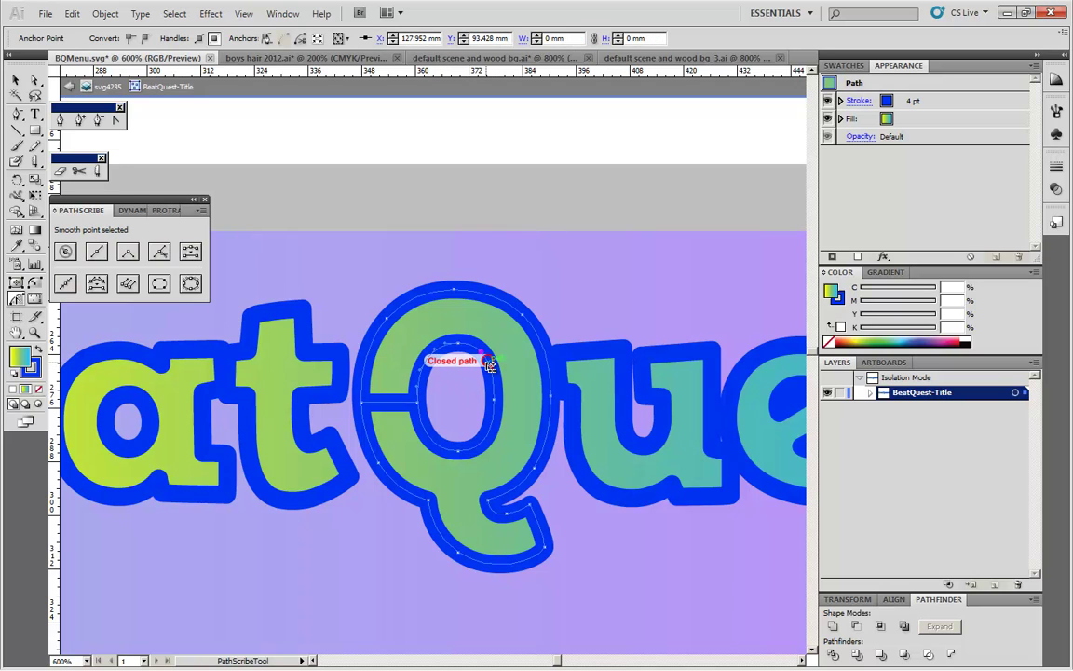
left_click(479, 356)
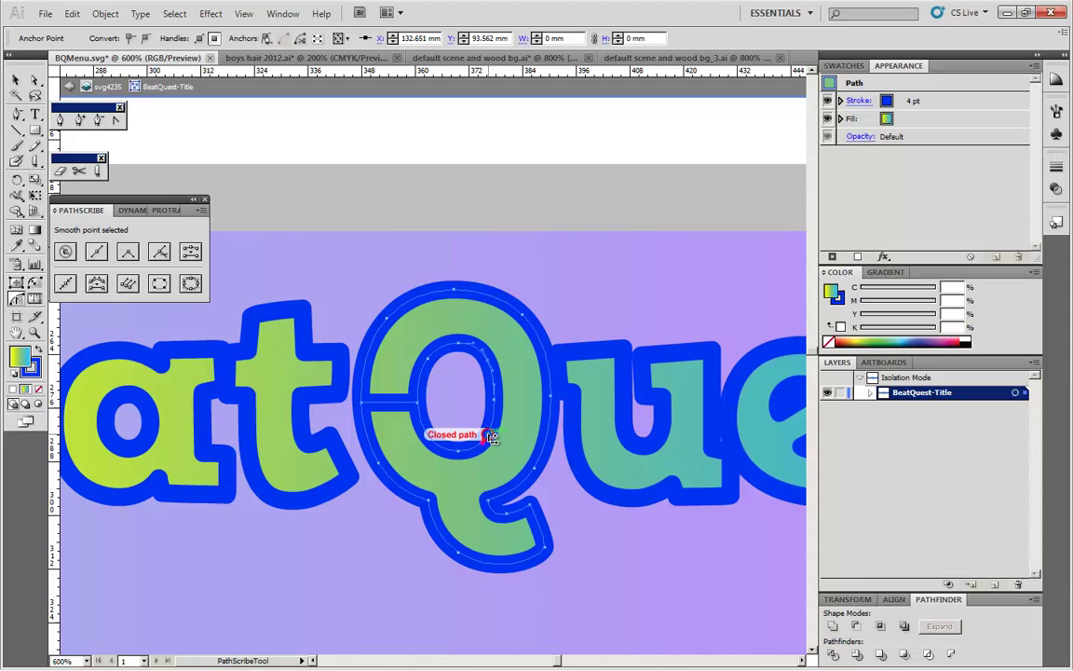
left_click(431, 442)
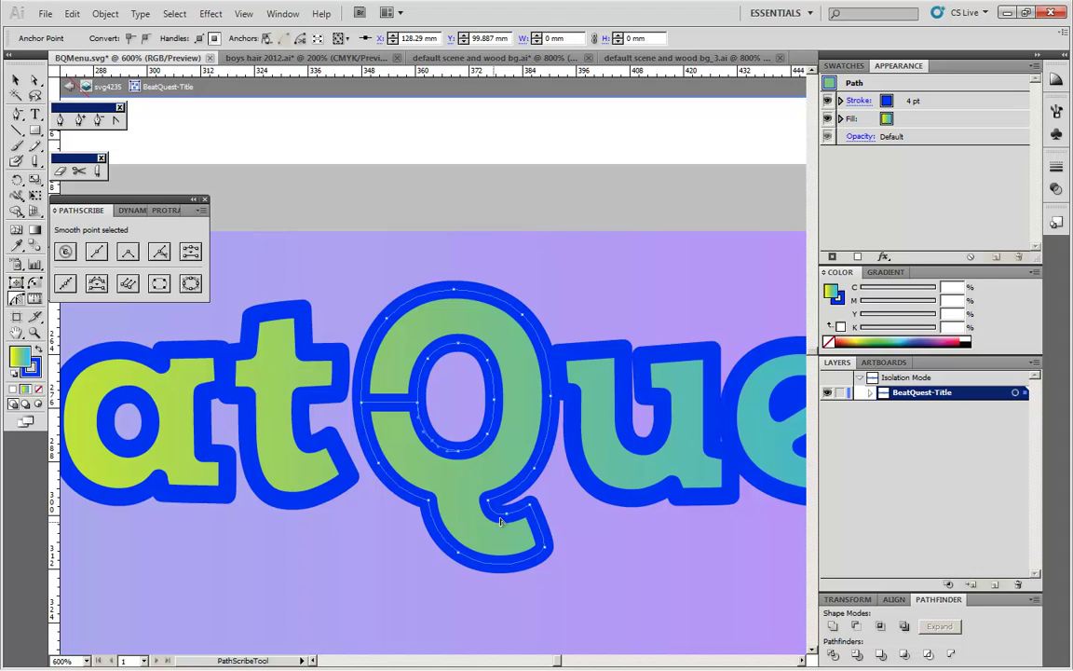
left_click(16, 80)
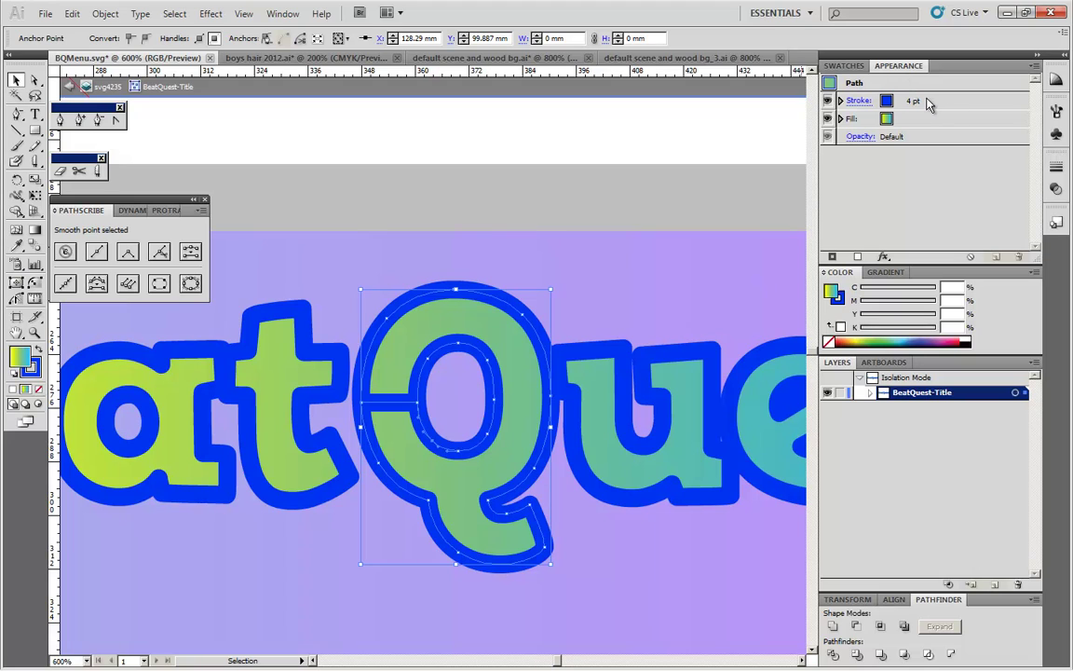
- Try moving the Q's stroke behind its fill, undo it, and deselect the path
left_click_drag(931, 102, 938, 133)
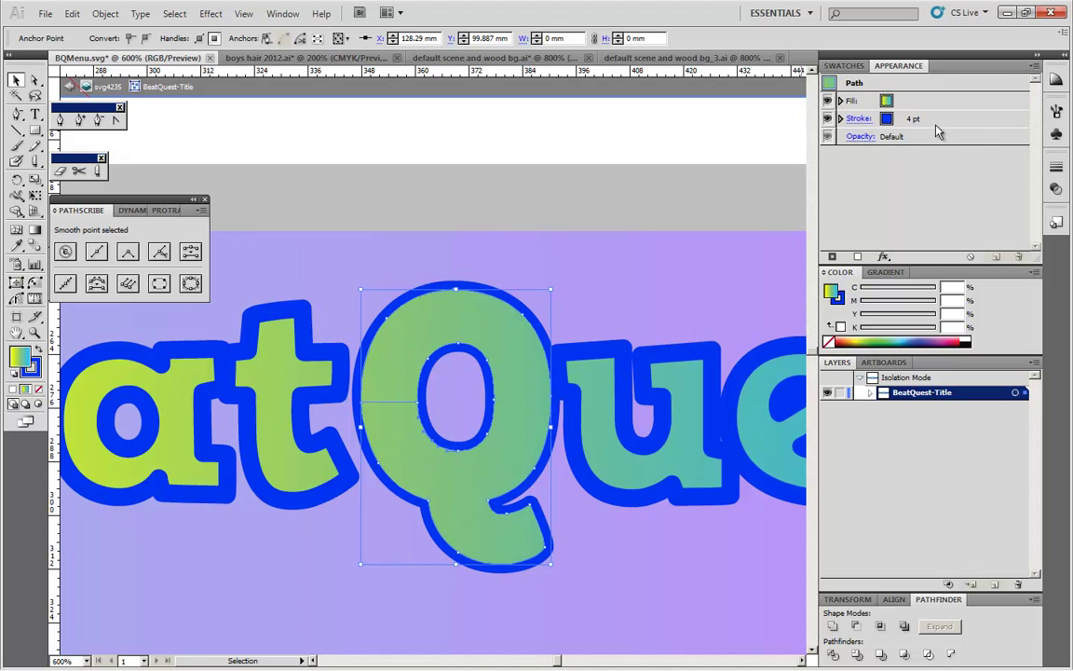
key("ctrl+z")
left_click(220, 127)
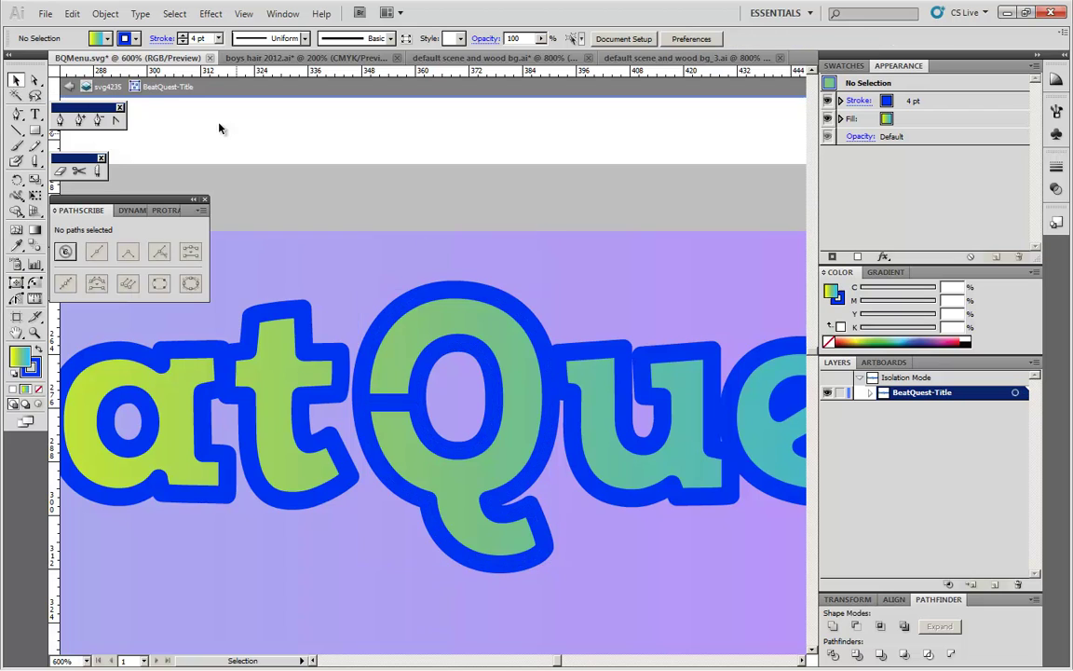
- Save the artwork as SVG over the existing BQMenu.svg
left_click(45, 14)
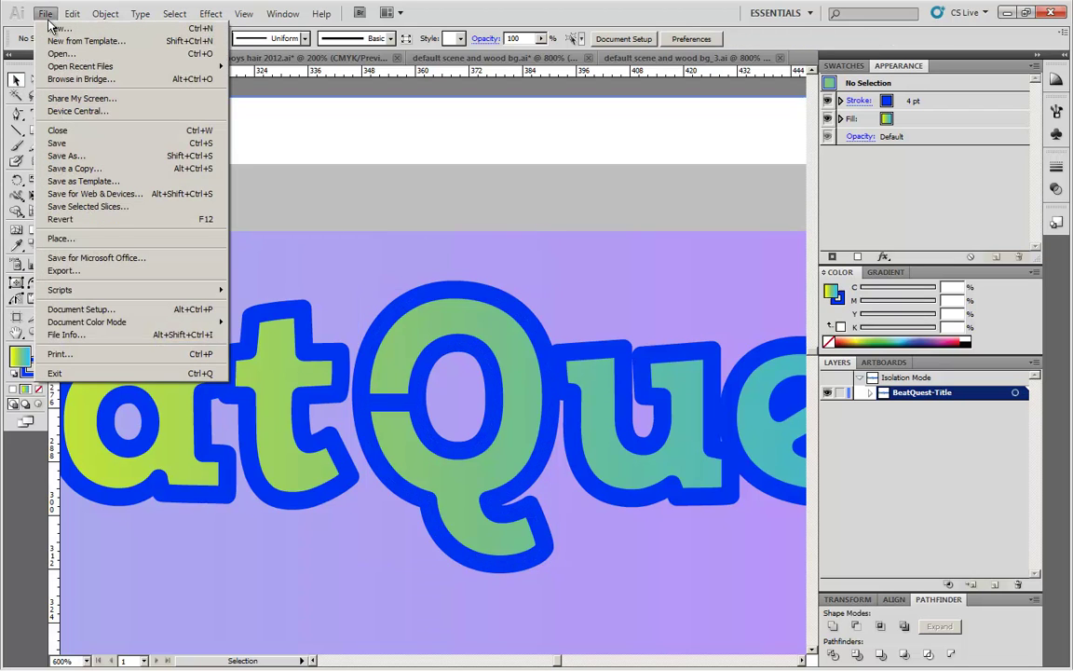
left_click(76, 156)
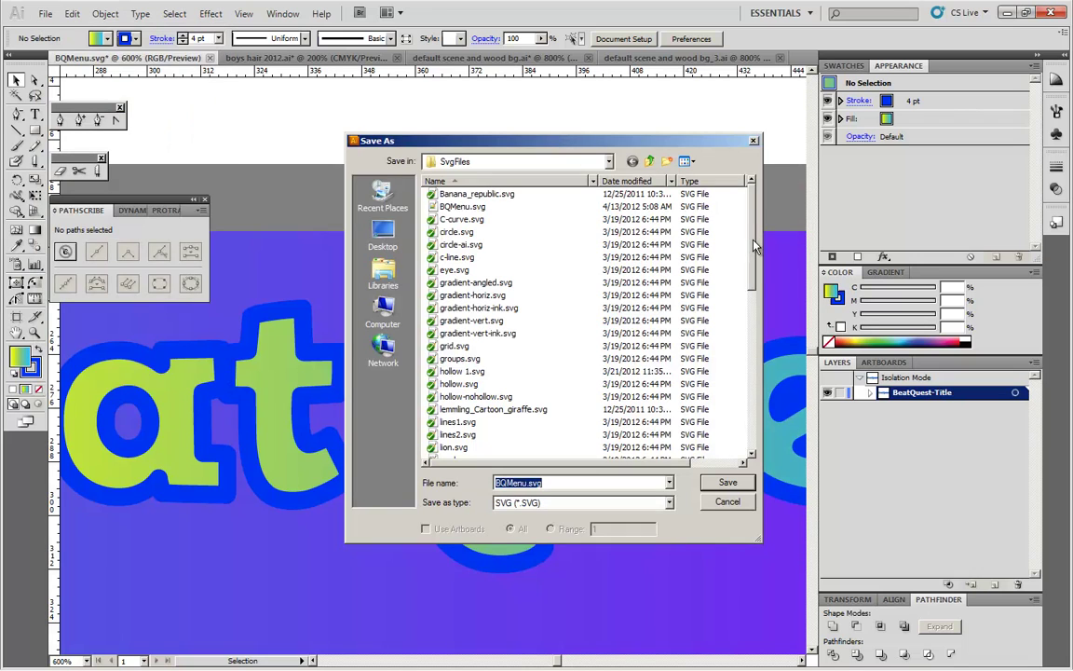
left_click_drag(754, 246, 755, 354)
left_click(728, 482)
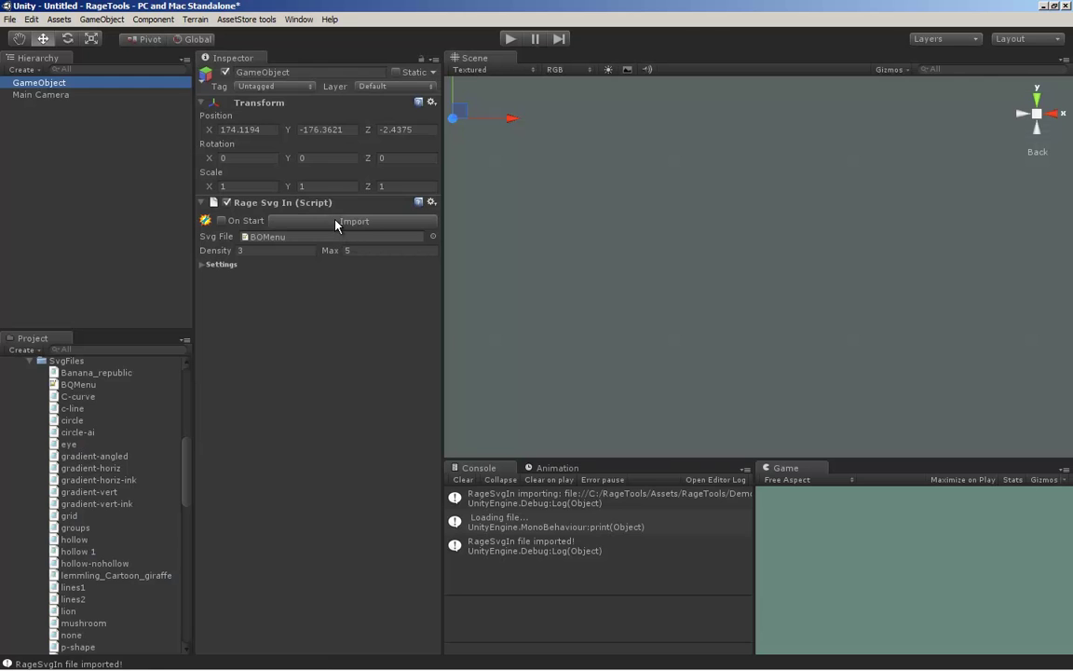
left_click(335, 222)
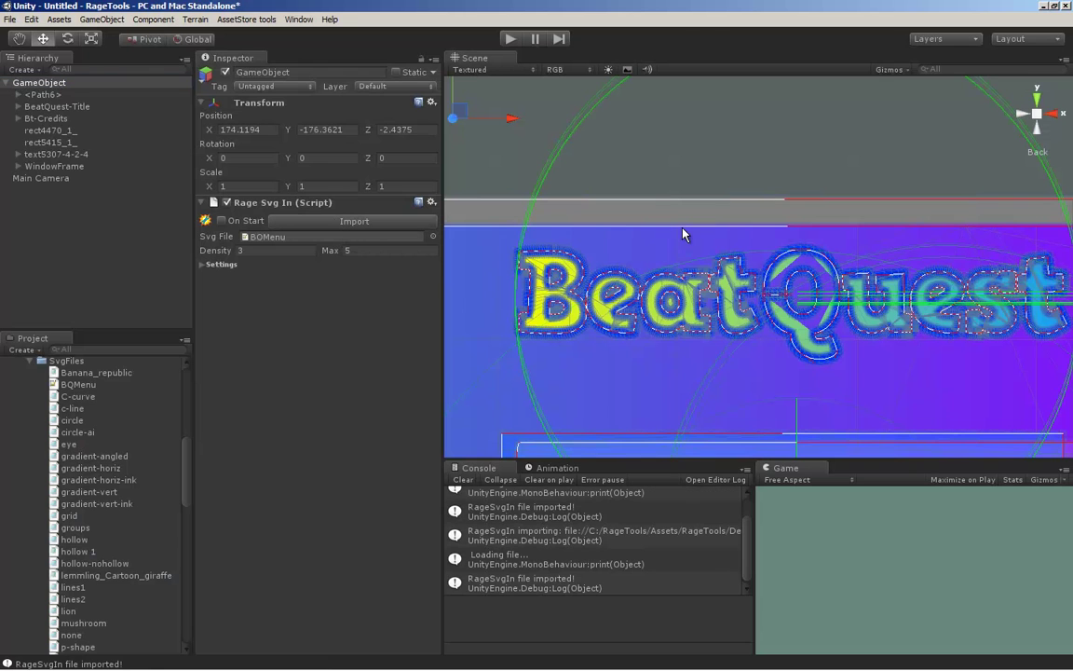
left_click(547, 108)
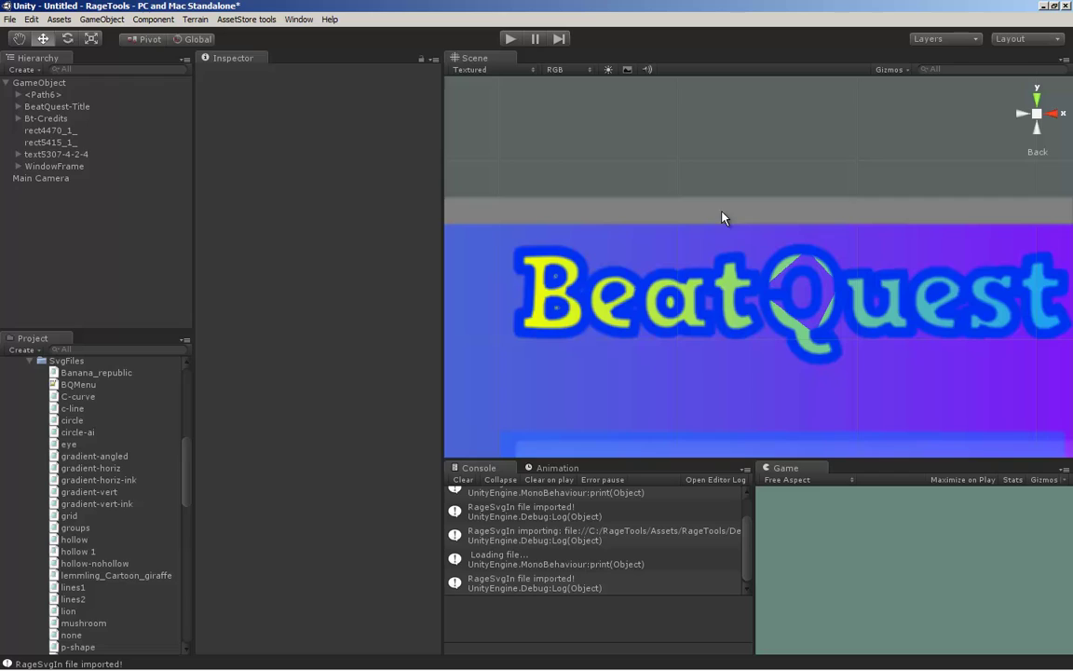
key("shift+space")
key("shift+space")
key("shift+space")
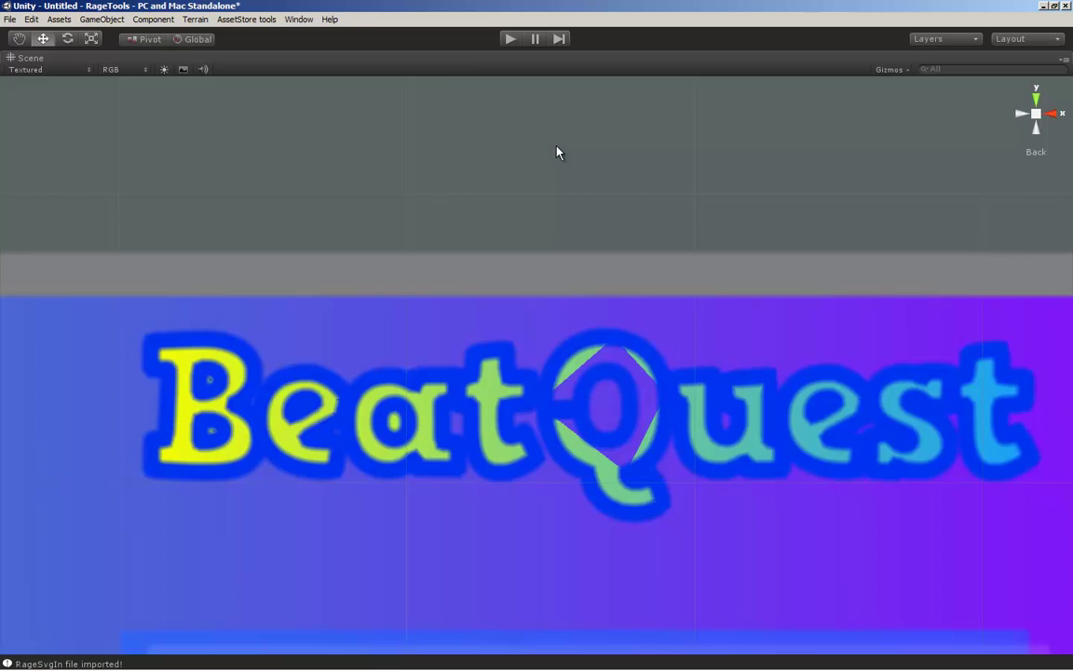
key("shift+space")
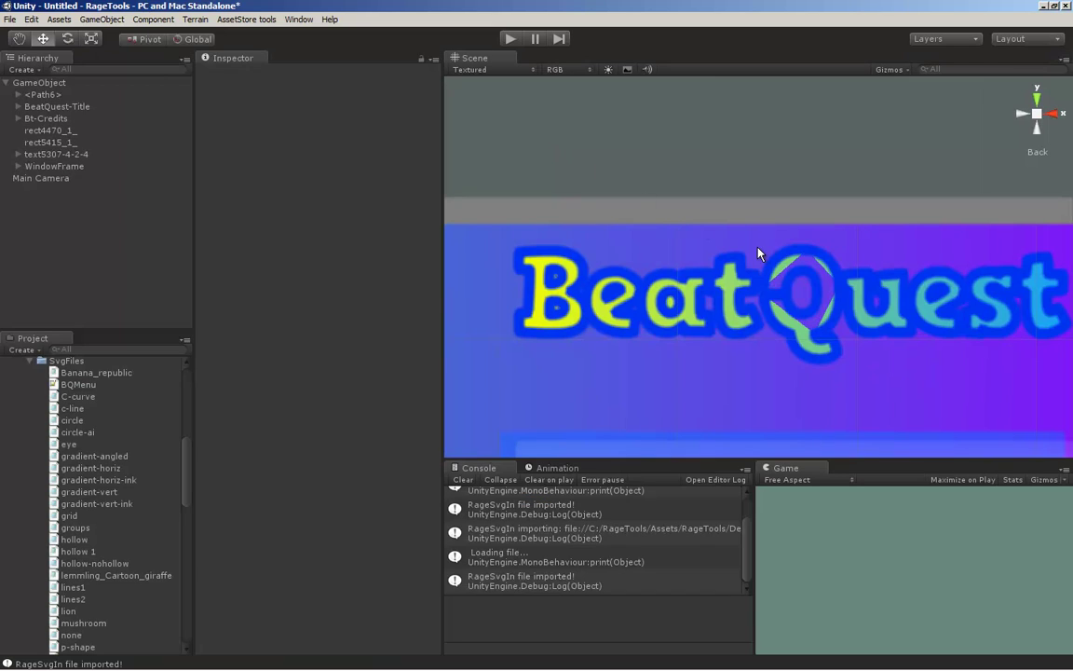
- Select the Q's Path30 spline, zoom in, and tick Hide handles in Rage Spline
left_click(776, 280)
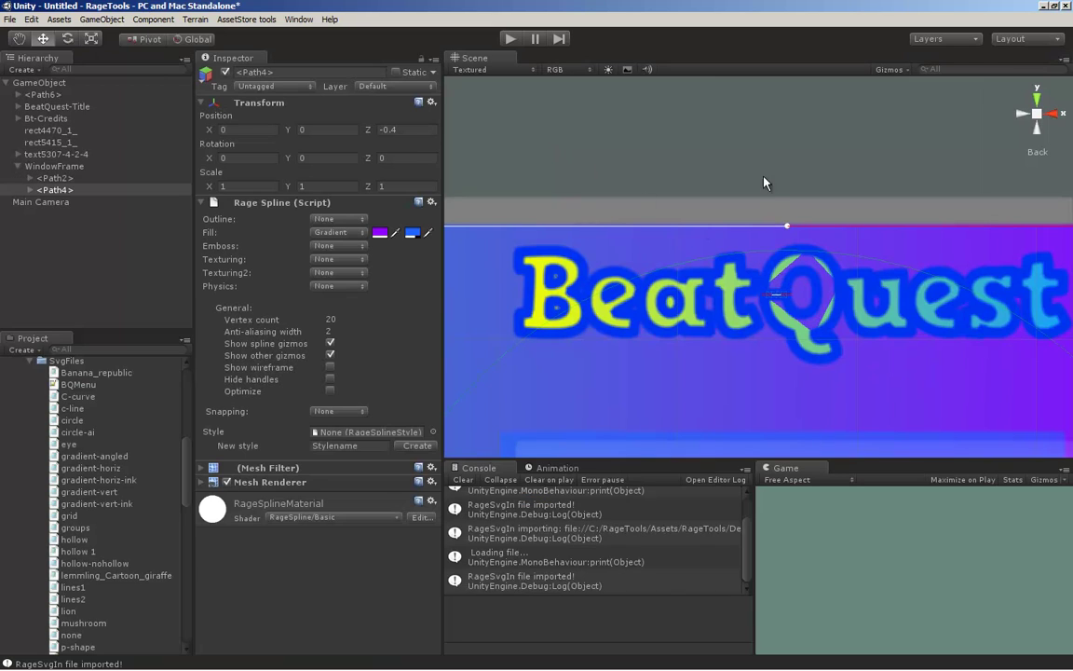
left_click(812, 277)
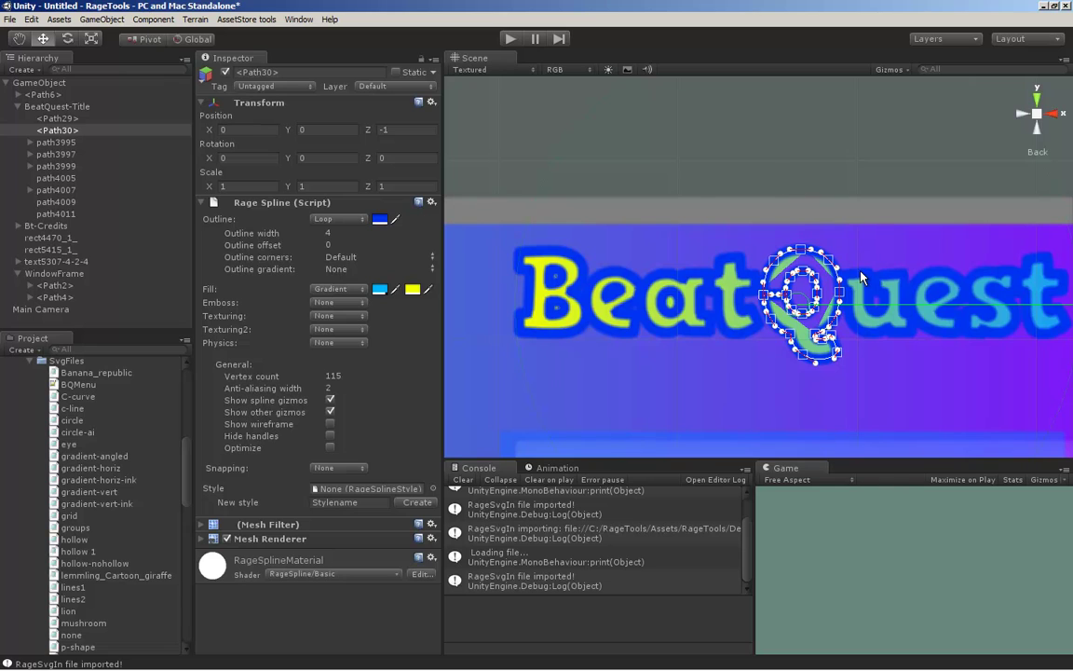
scroll(820, 233, "up", 3)
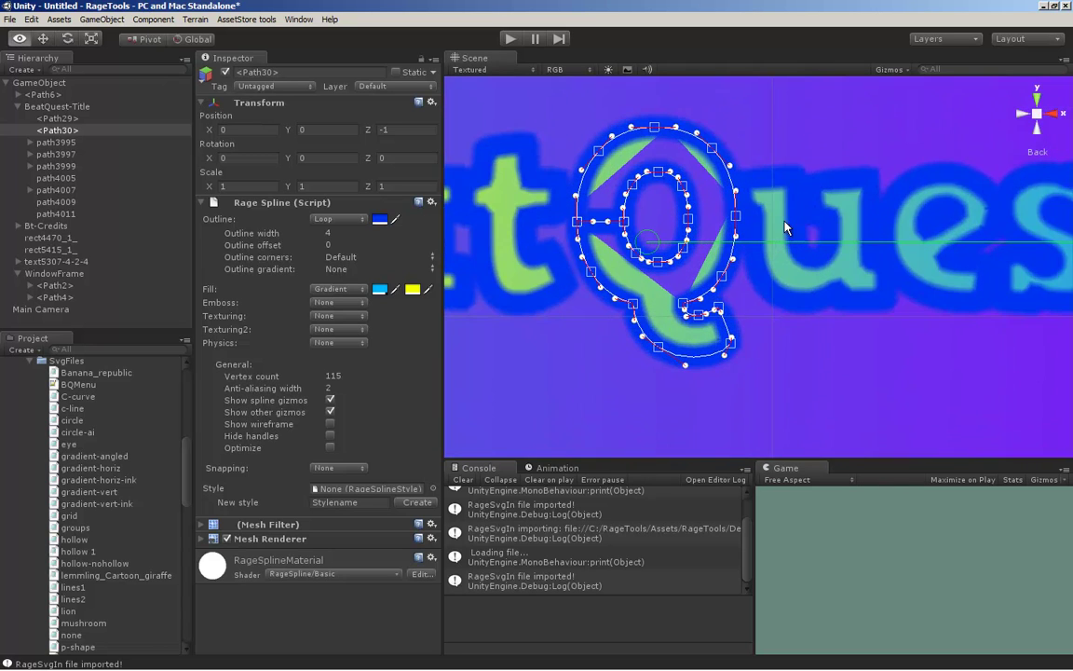
scroll(784, 228, "up", 5)
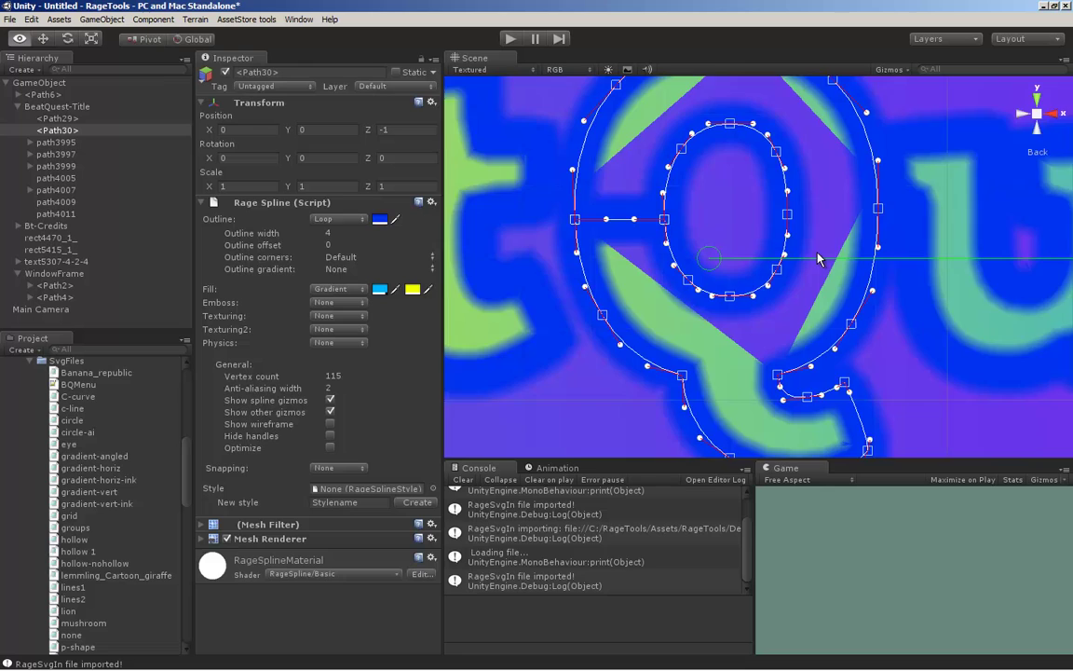
scroll(817, 258, "up", 5)
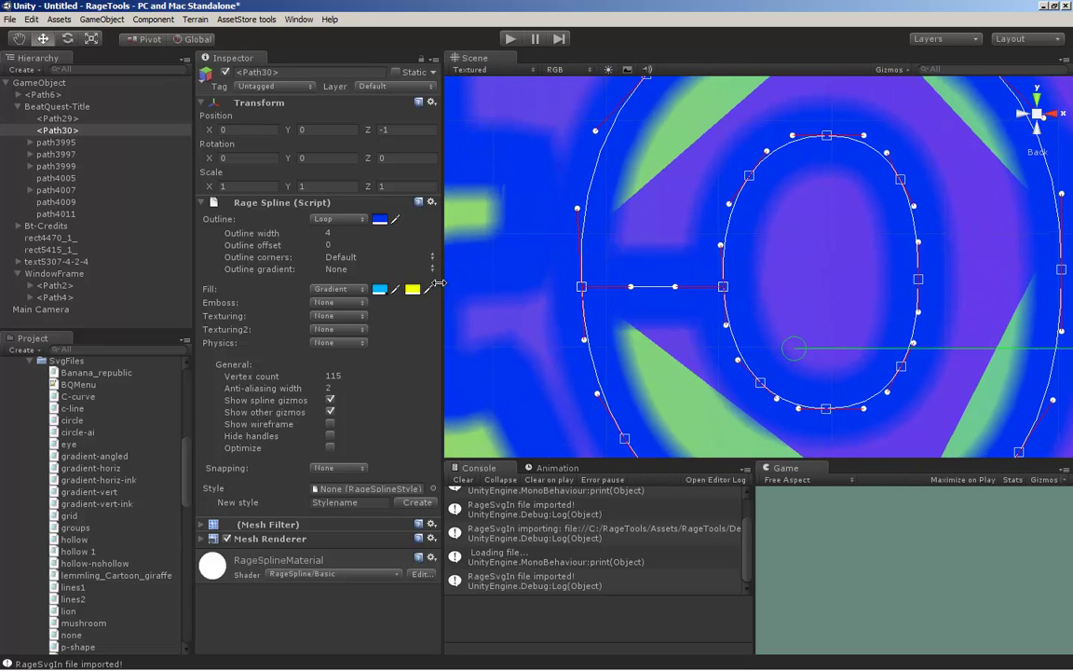
left_click(330, 436)
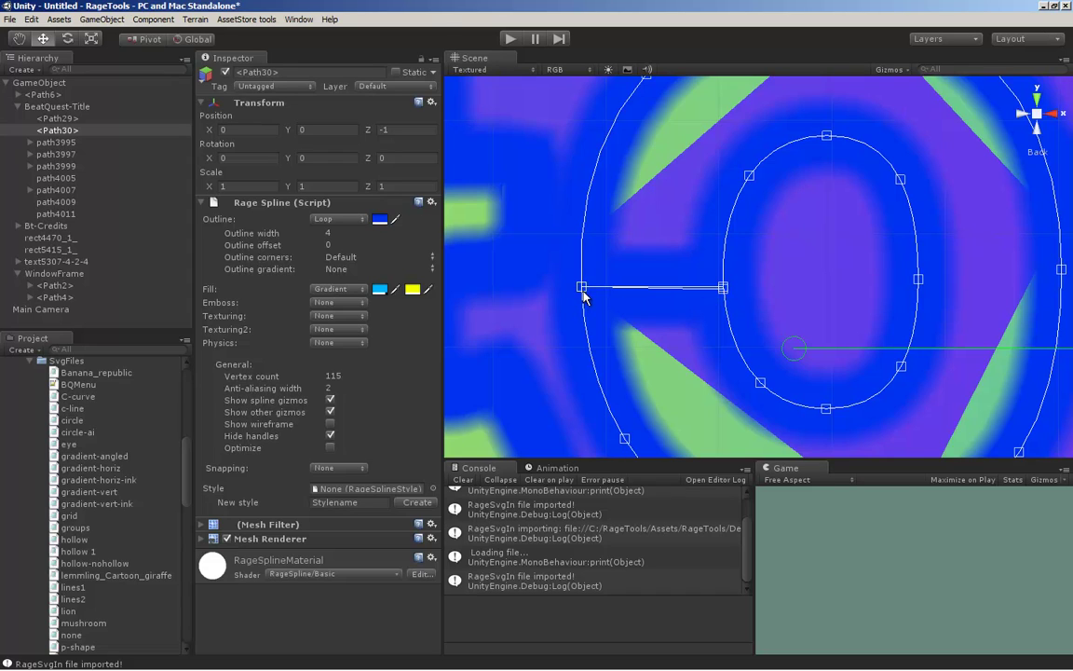
- Drag the outer and inner cut nodes level so the Q's cut line is straight
left_click_drag(584, 296, 582, 290)
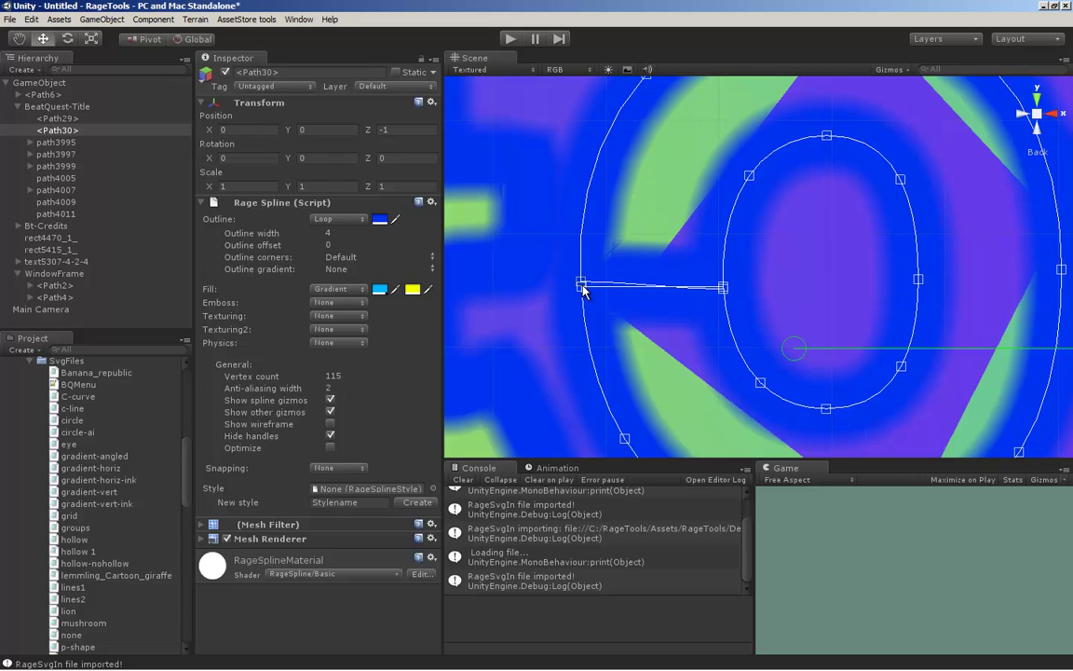
left_click_drag(725, 292, 725, 288)
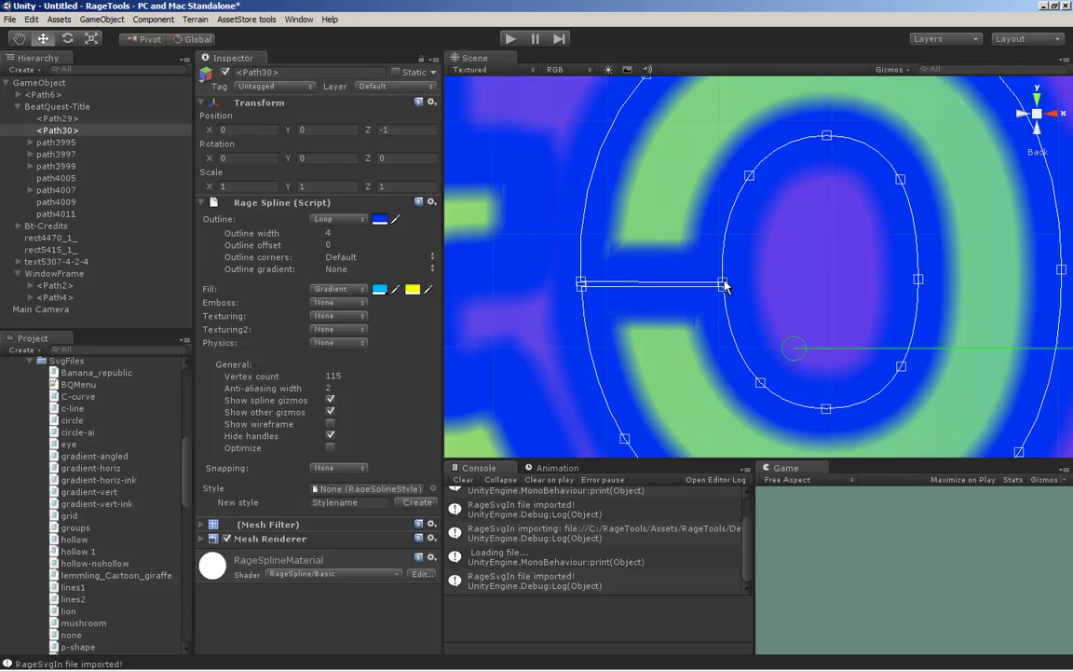
scroll(785, 260, "down", 3)
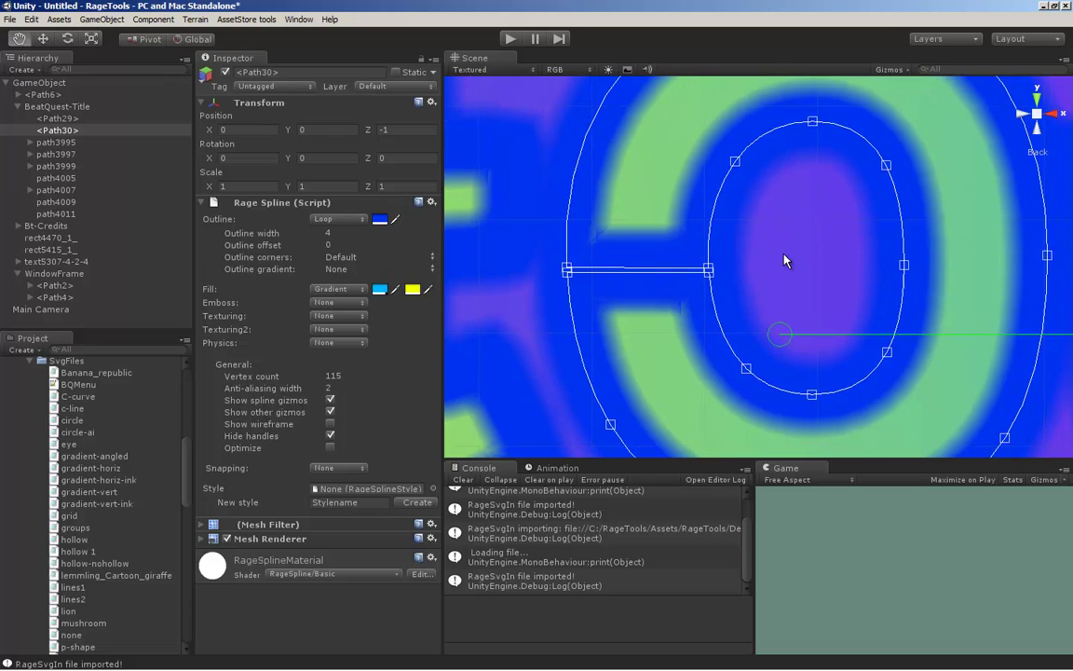
scroll(786, 260, "down", 2)
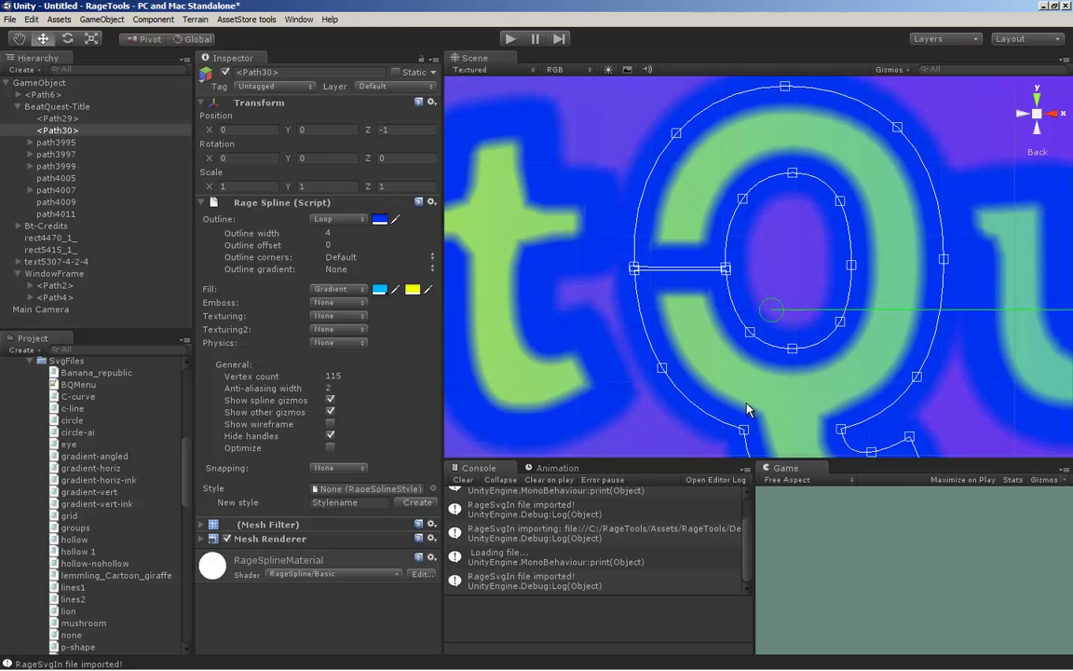
key("q")
scroll(809, 359, "down", 3)
key("w")
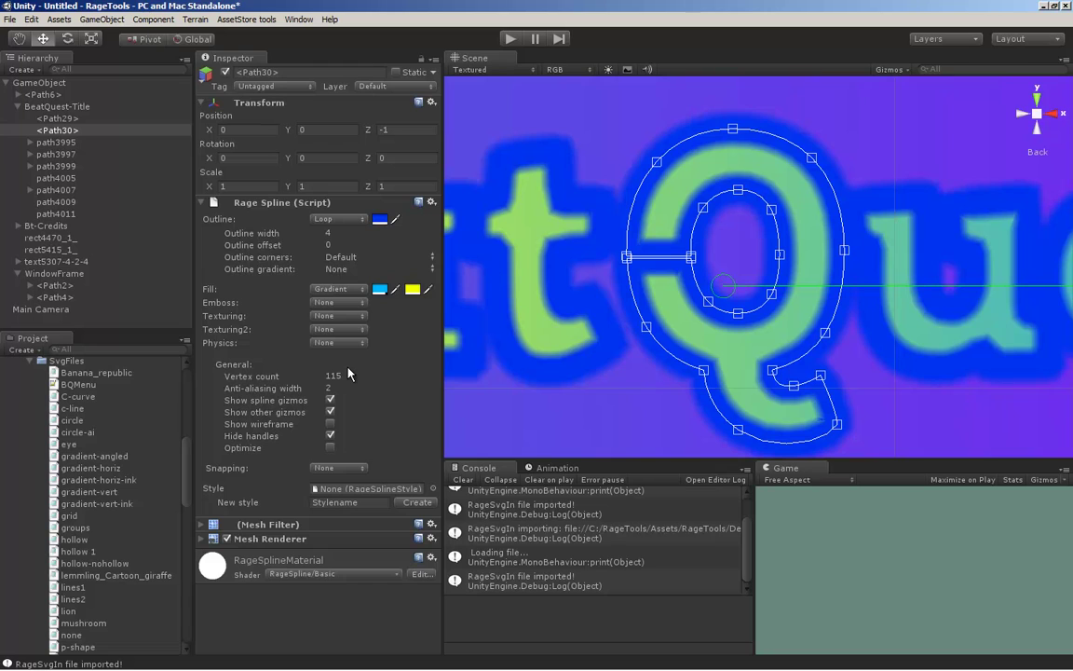
- Switch the Inspector to Debug and enable Inverse Triangle Draw Order for Path30
left_click(434, 58)
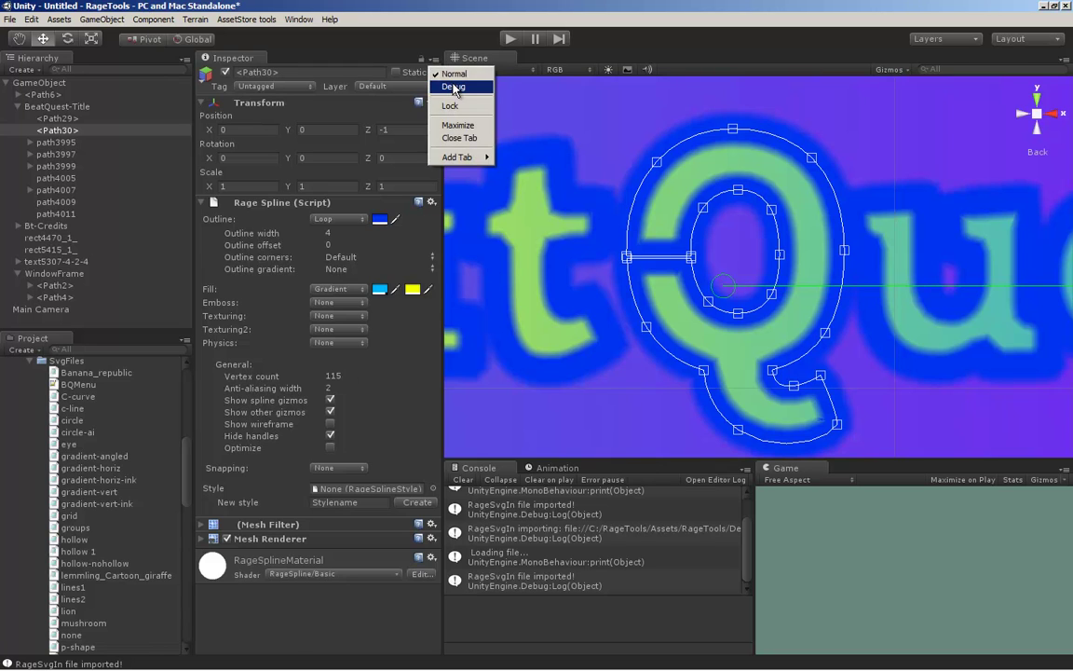
left_click(449, 89)
scroll(360, 406, "down", 10)
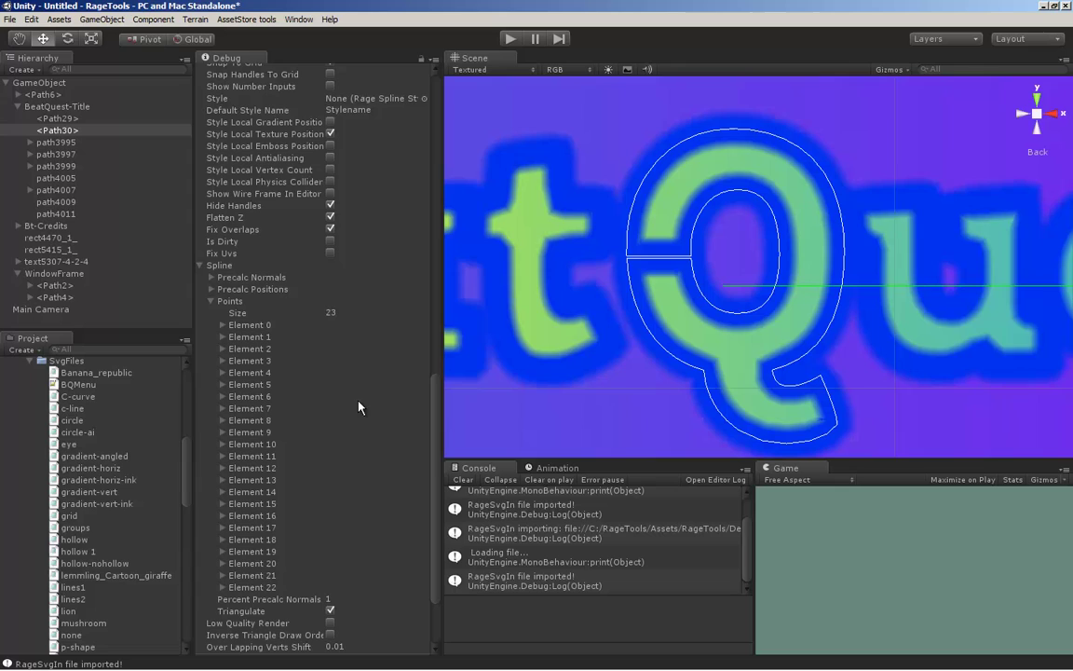
scroll(349, 472, "down", 3)
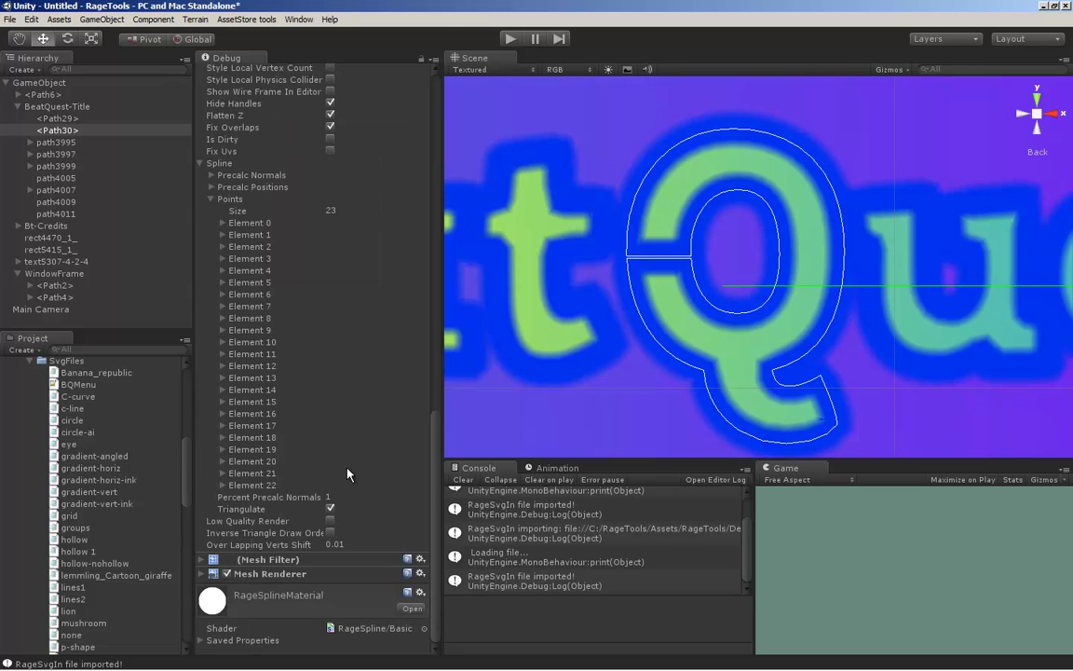
left_click(330, 533)
- Return the Inspector to Normal and toggle Optimize on, then back off
left_click(434, 60)
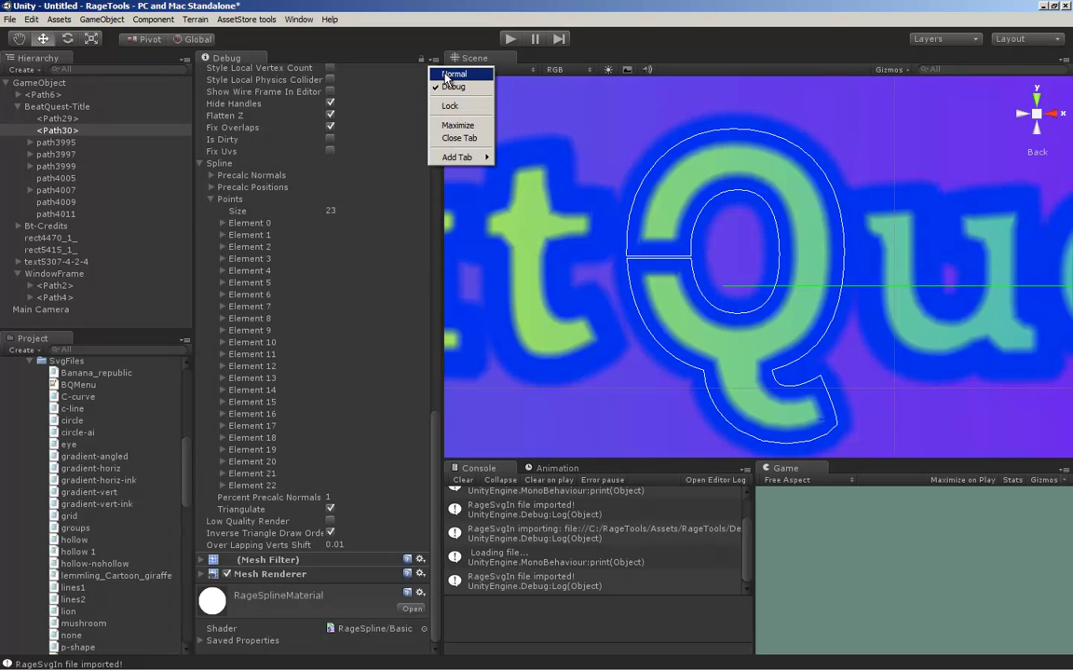
left_click(477, 74)
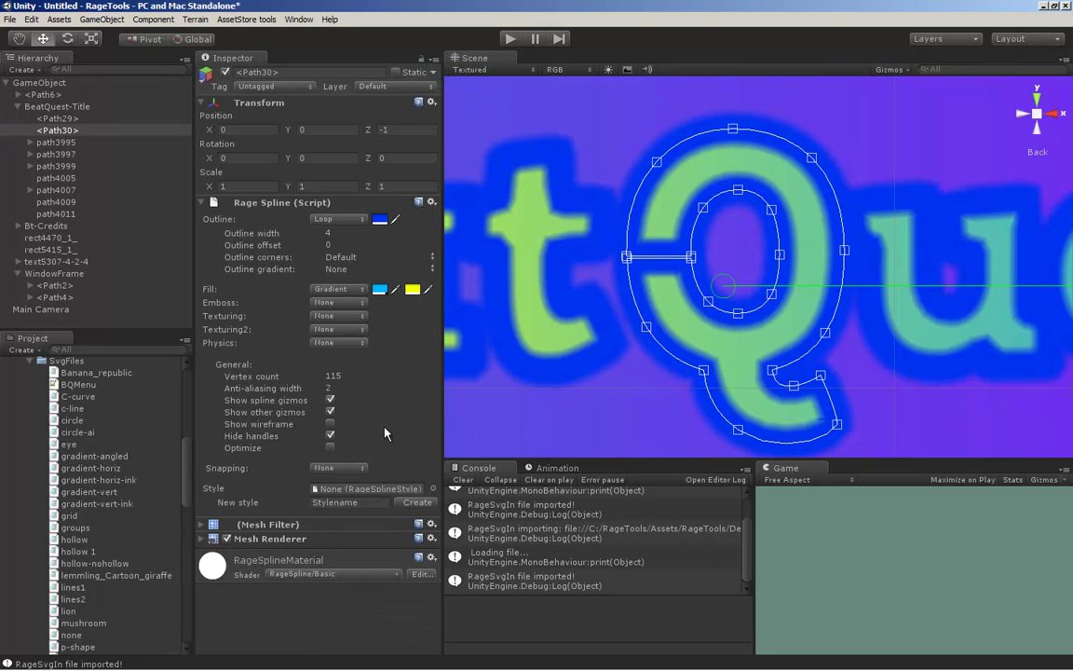
left_click(330, 449)
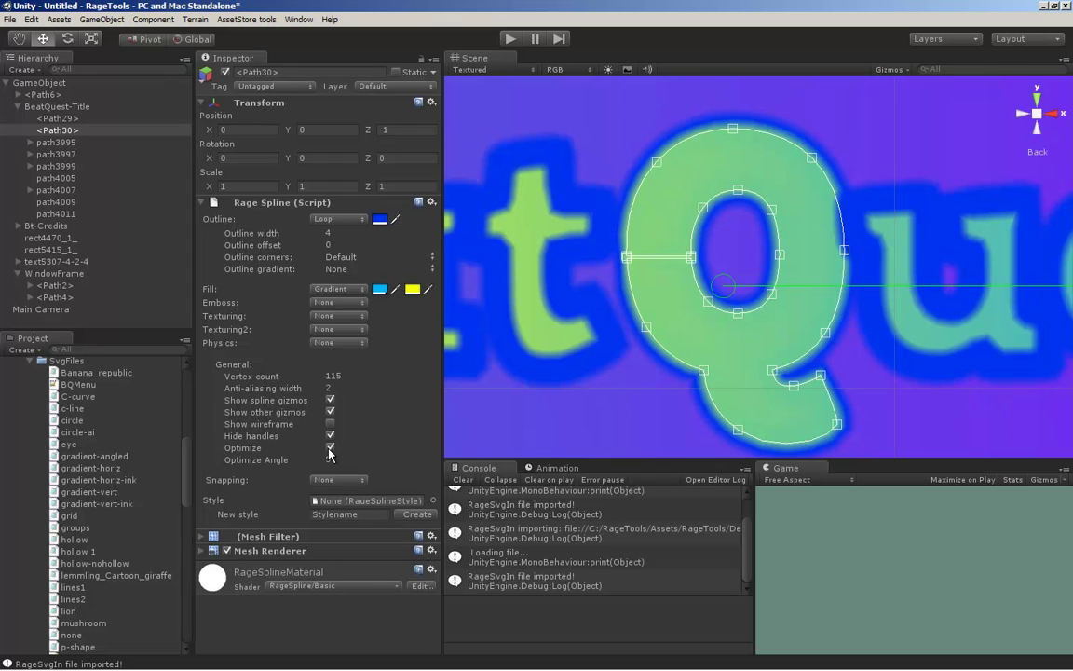
left_click(330, 448)
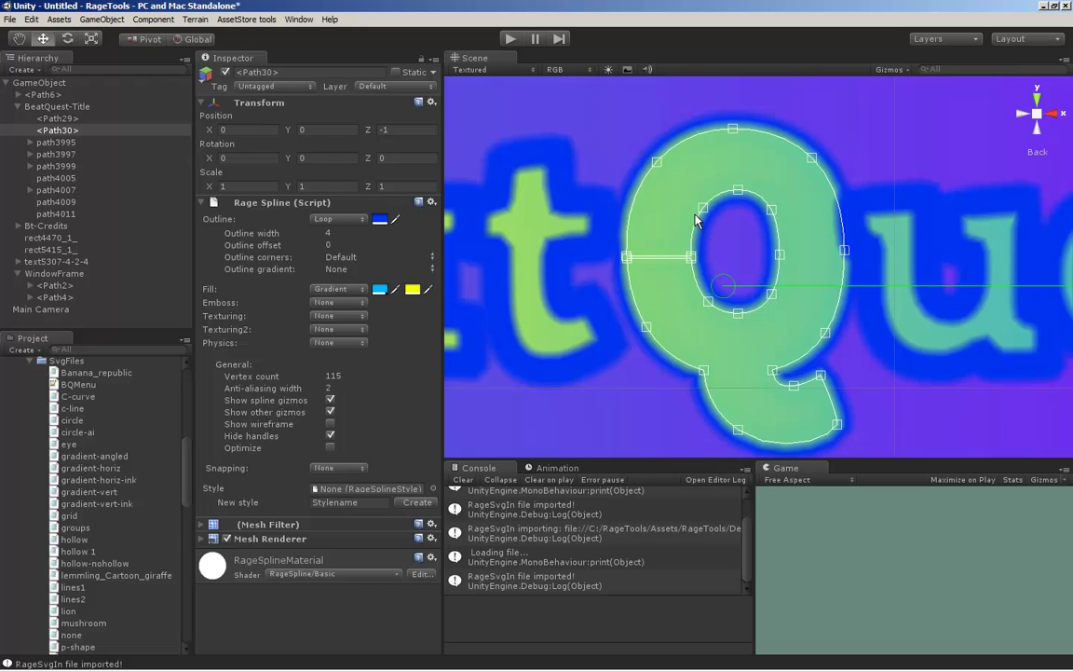
- Delete the previously imported objects from Path6 through WindowFrame
left_click(42, 94)
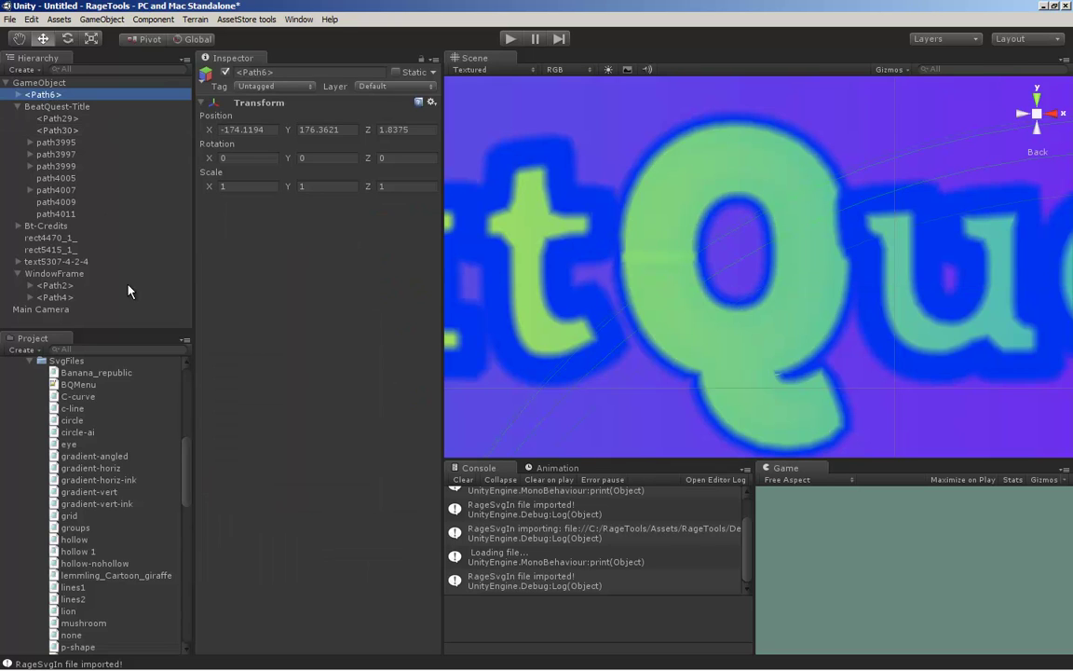
left_click(54, 274, "shift")
key("Delete")
- Reimport BQMenu from GameObject's Rage Svg In settings, then zoom out and deselect
left_click(35, 83)
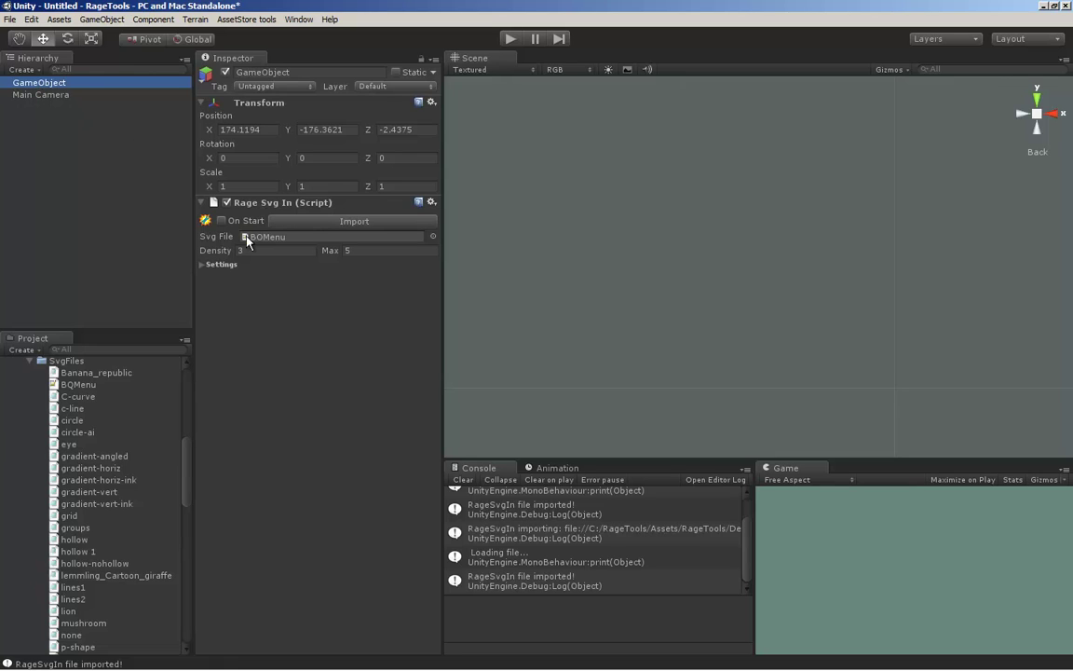
left_click(201, 266)
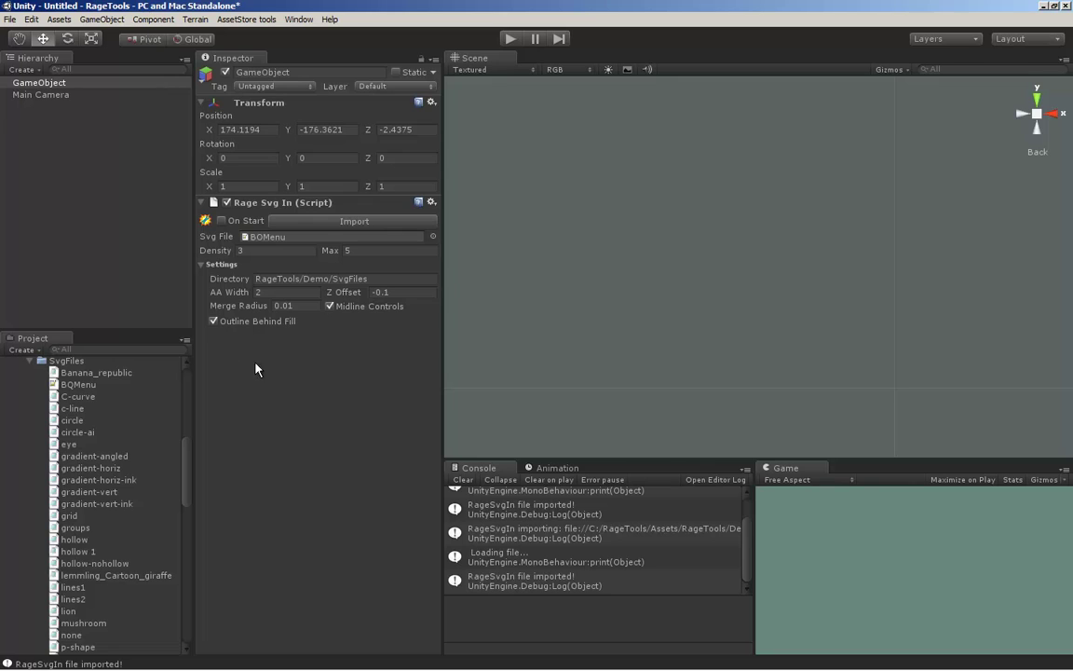
left_click(320, 223)
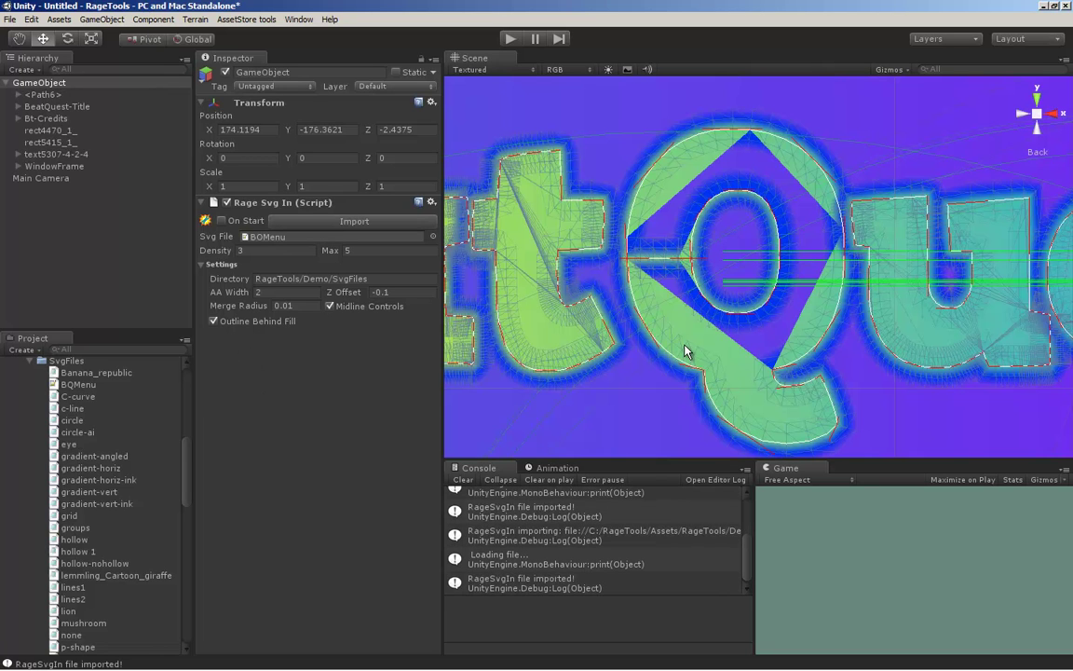
scroll(717, 307, "down", 5)
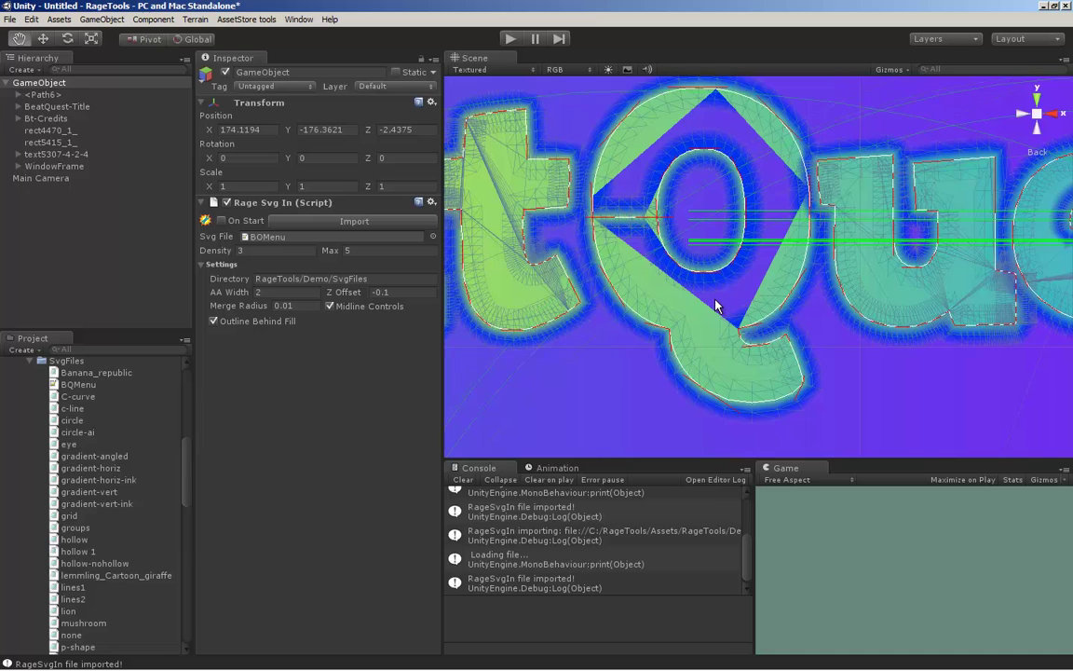
scroll(716, 303, "down", 5)
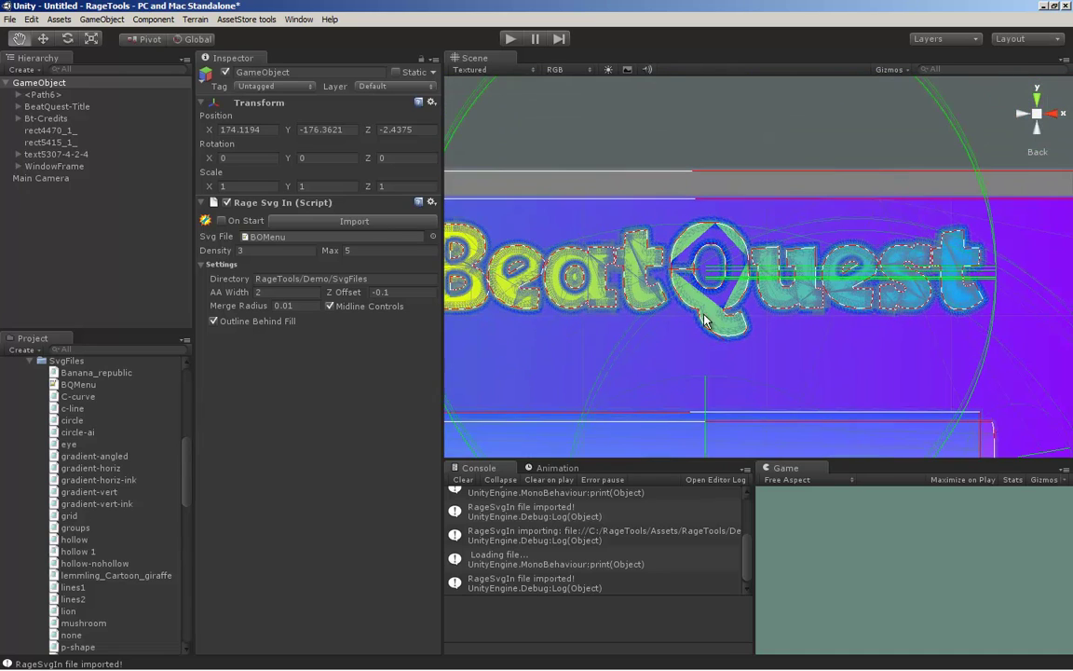
left_click(547, 126)
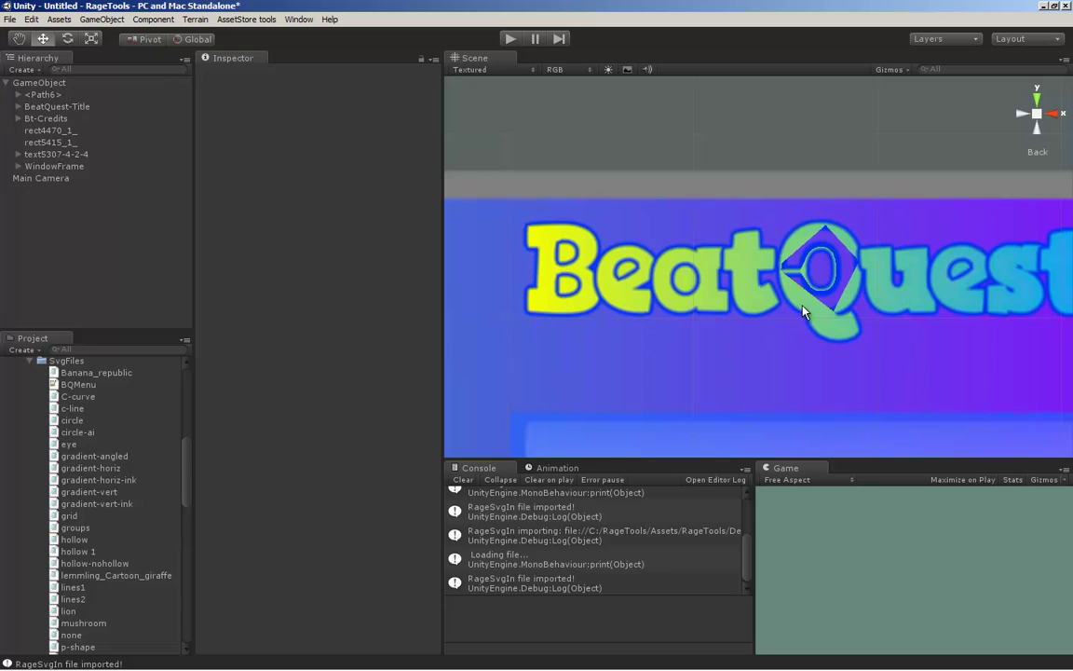
- Back in Illustrator, isolate the BeatQuest-Title group for editing
key("alt+Tab")
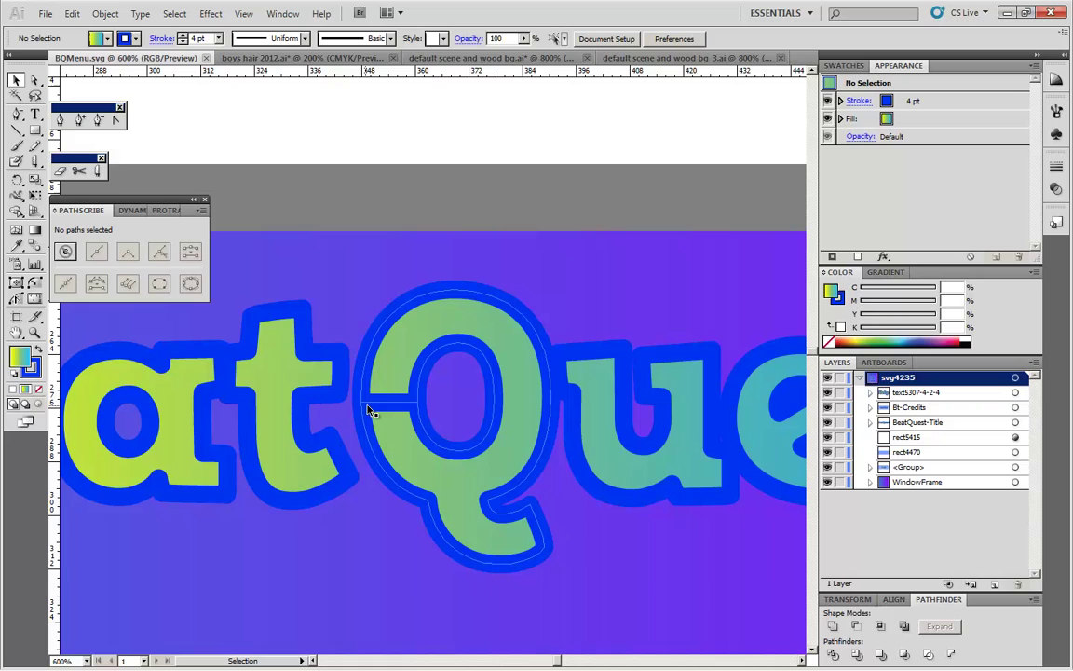
left_click(377, 407)
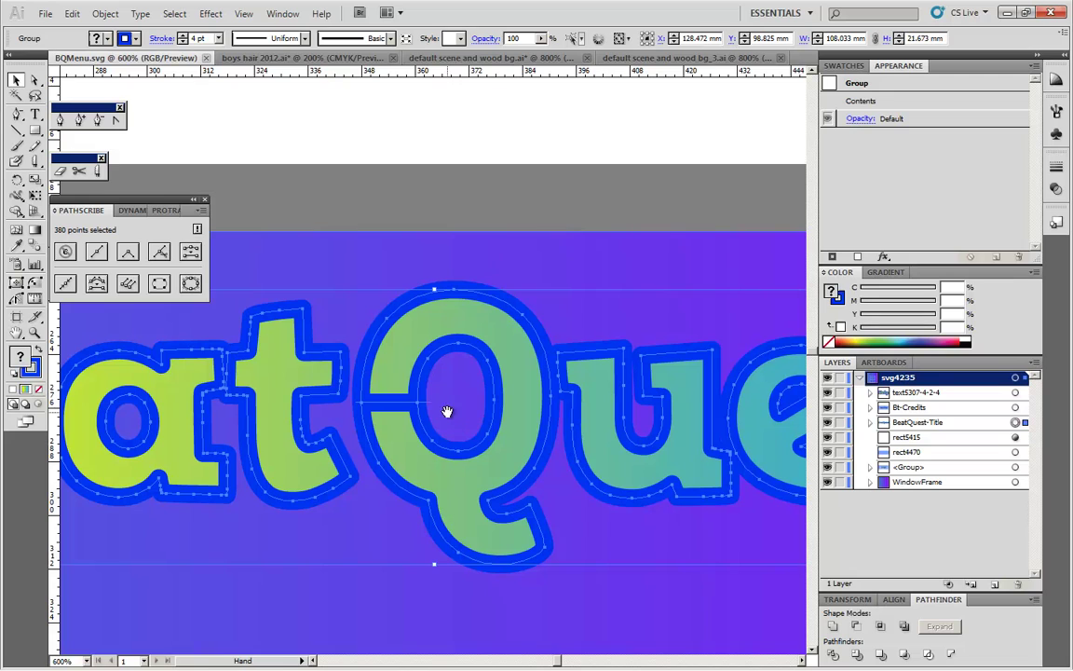
scroll(446, 412, "up", 3)
double_click(503, 292)
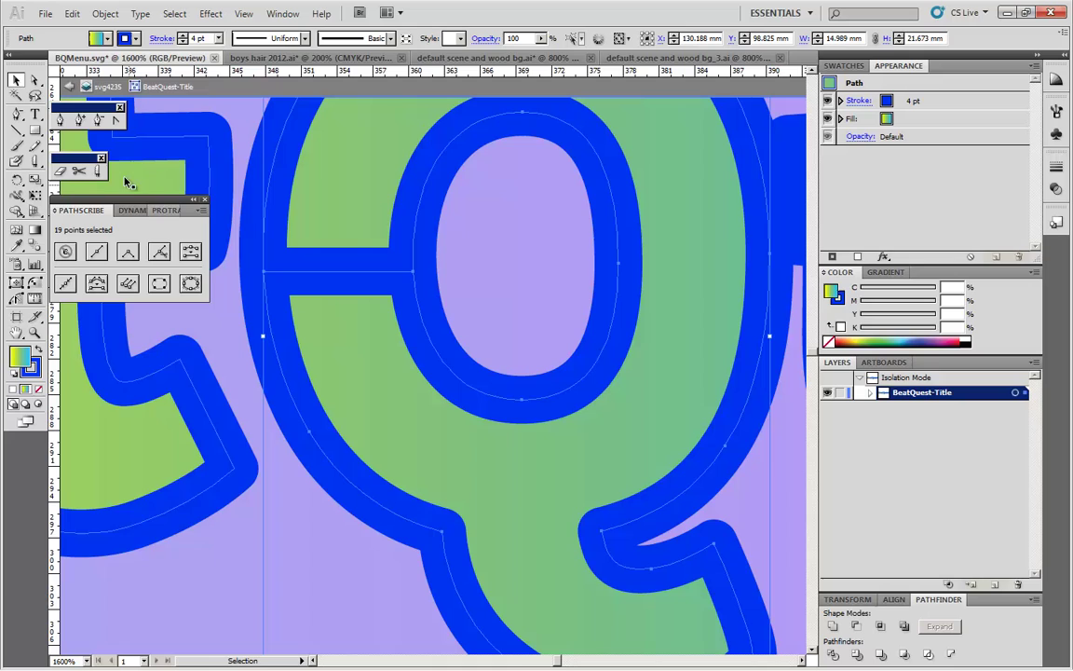
- Test-move the Q's crossbar anchor, undo it, then Unite the Q in Pathfinder
left_click(34, 80)
left_click(413, 274)
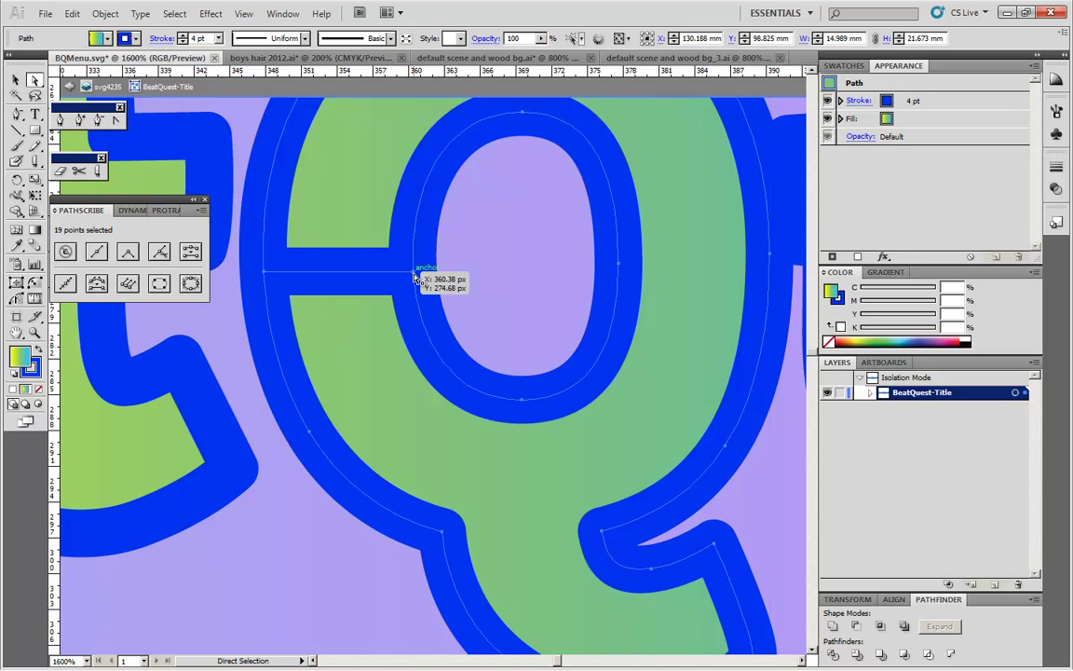
left_click_drag(416, 278, 427, 244)
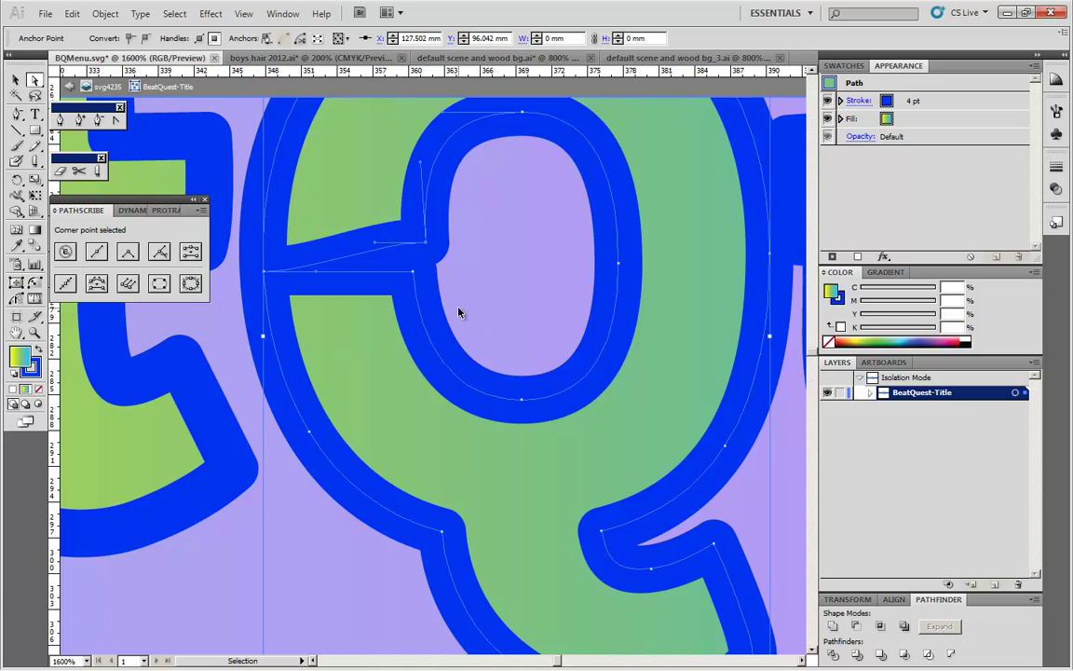
key("ctrl+z")
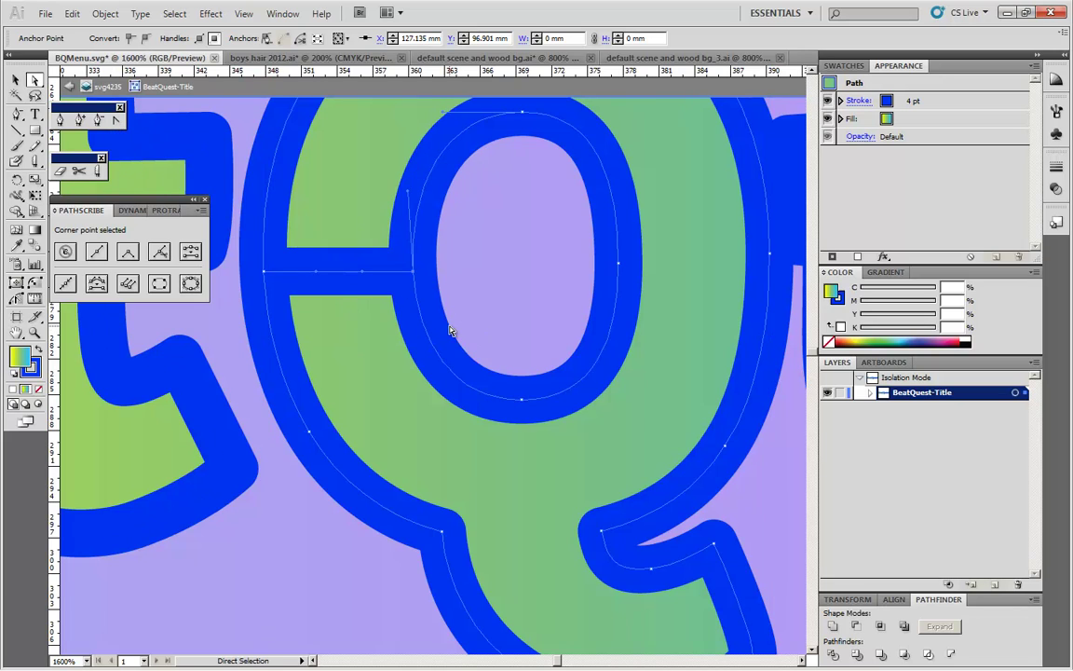
left_click(16, 80)
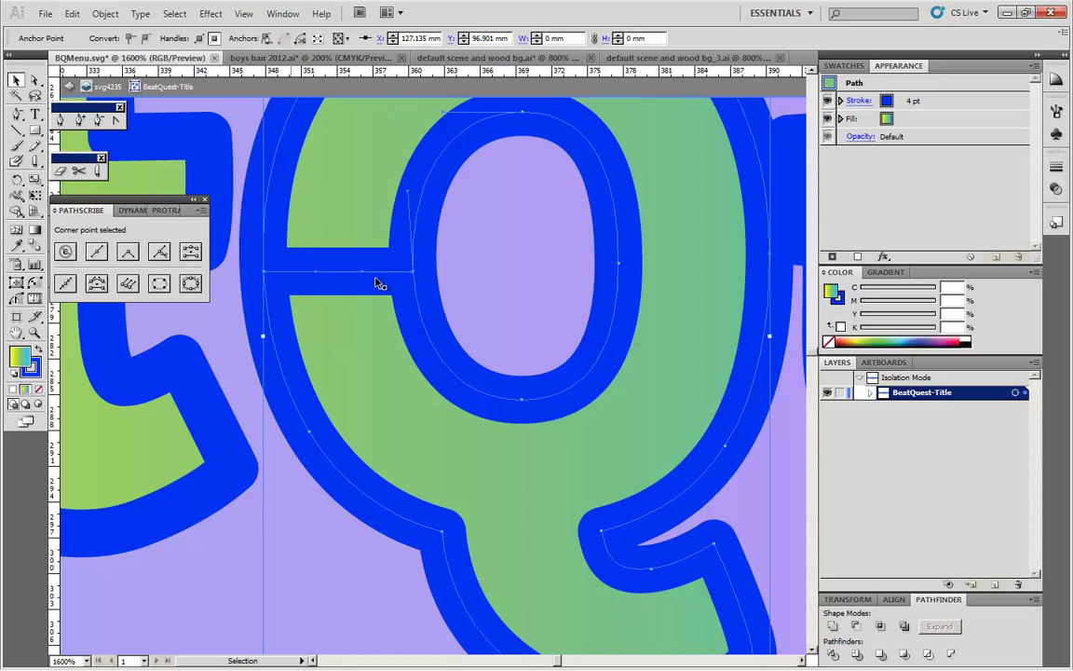
left_click(833, 627)
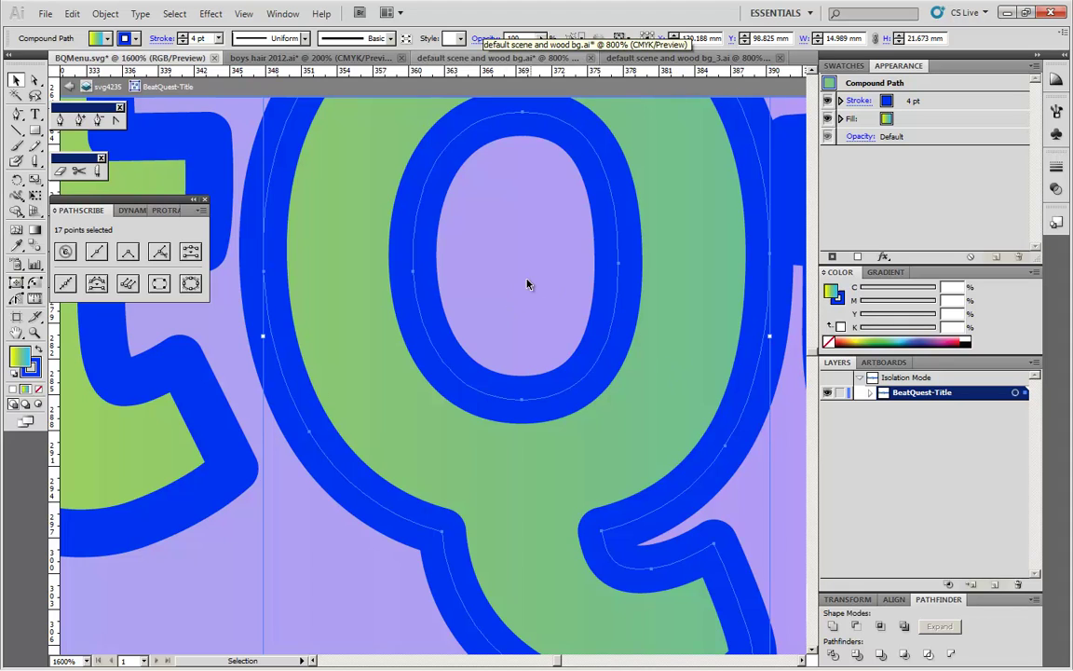
- Choose the Line Segment tool and set a thin stroke weight
left_click(36, 135)
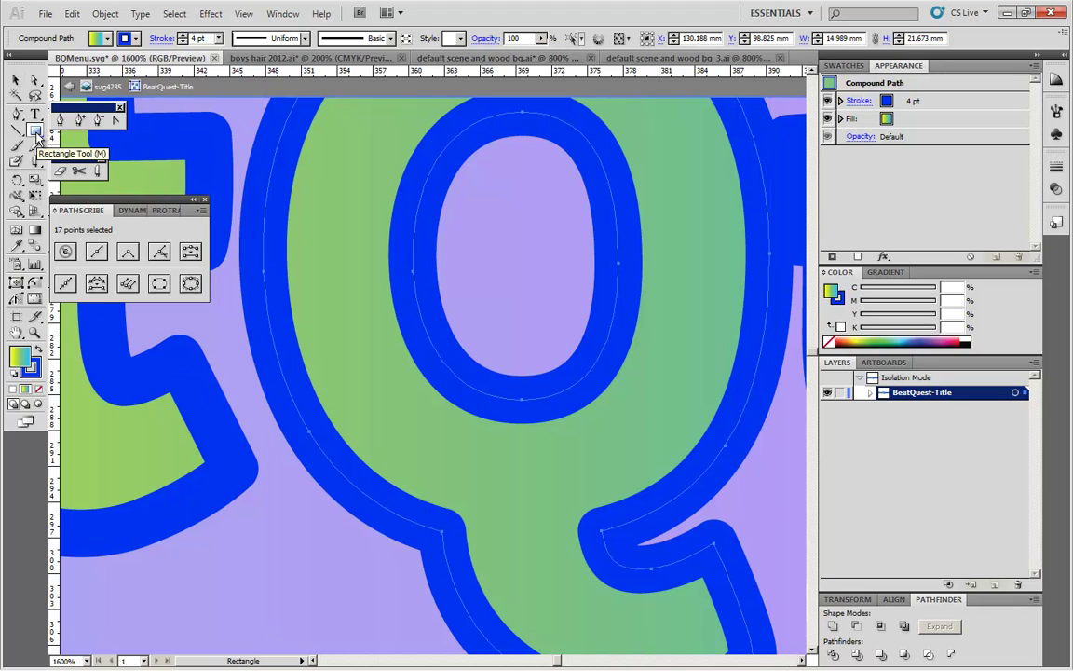
left_click(16, 132)
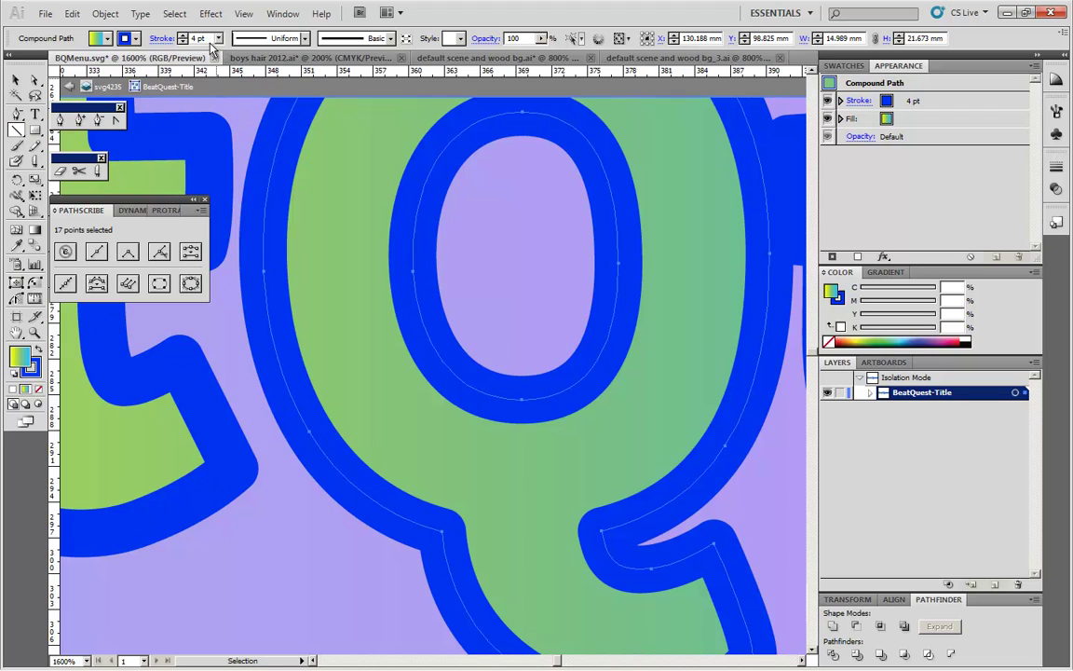
type("1")
key("Return")
- Draw a horizontal line across the Q's left stroke into its counter, discarding two attempts
left_click_drag(233, 296, 454, 296)
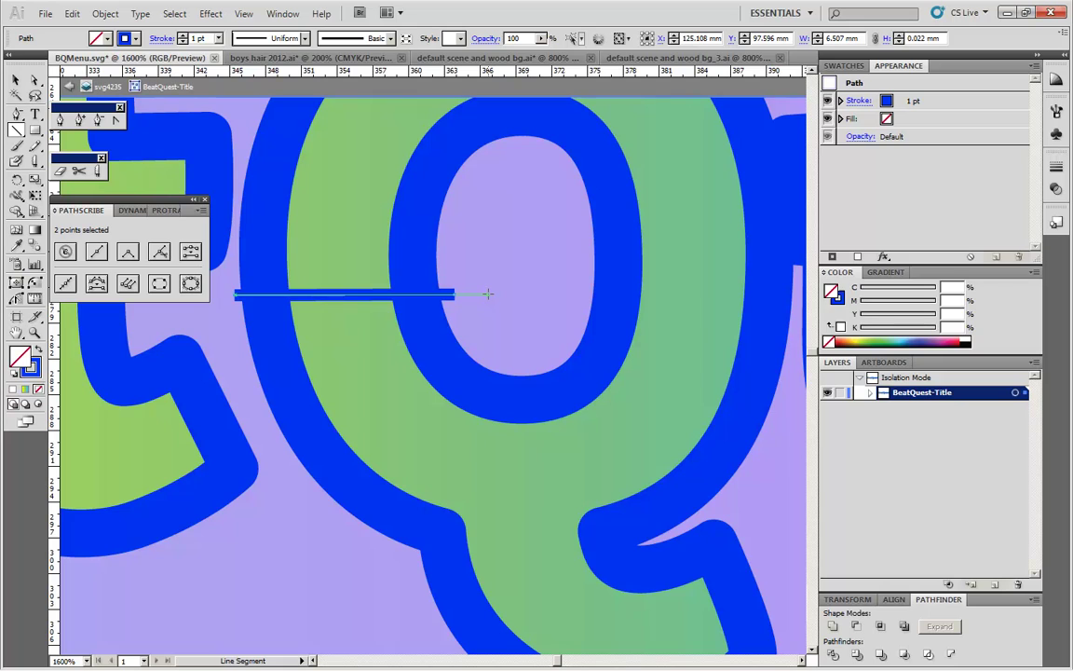
key("ctrl+z")
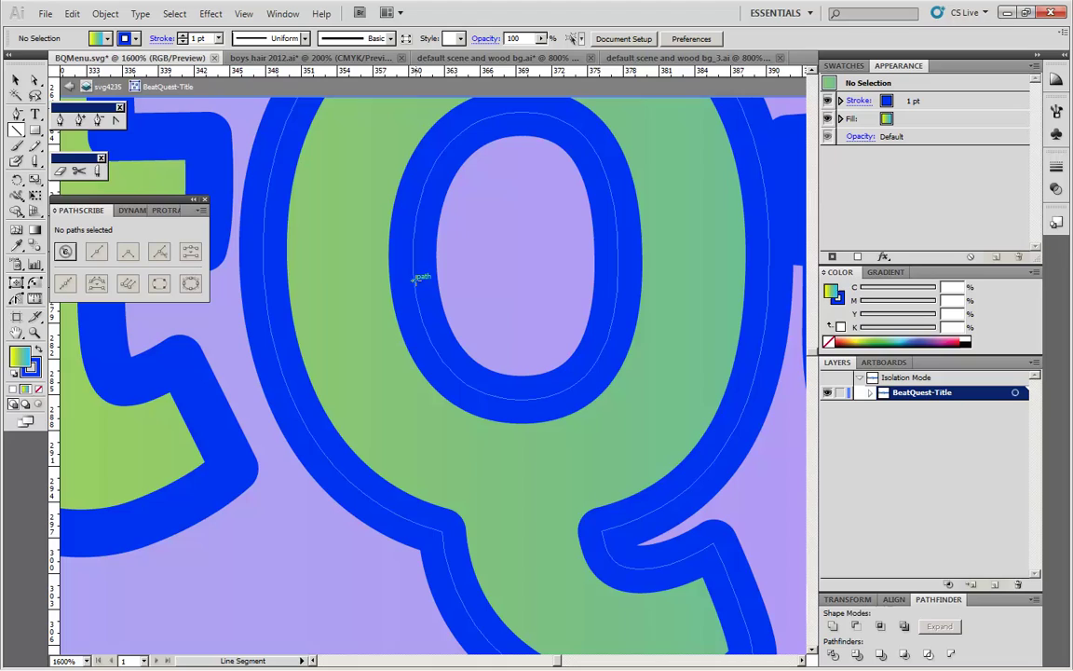
left_click_drag(308, 276, 427, 271)
key("ctrl+z")
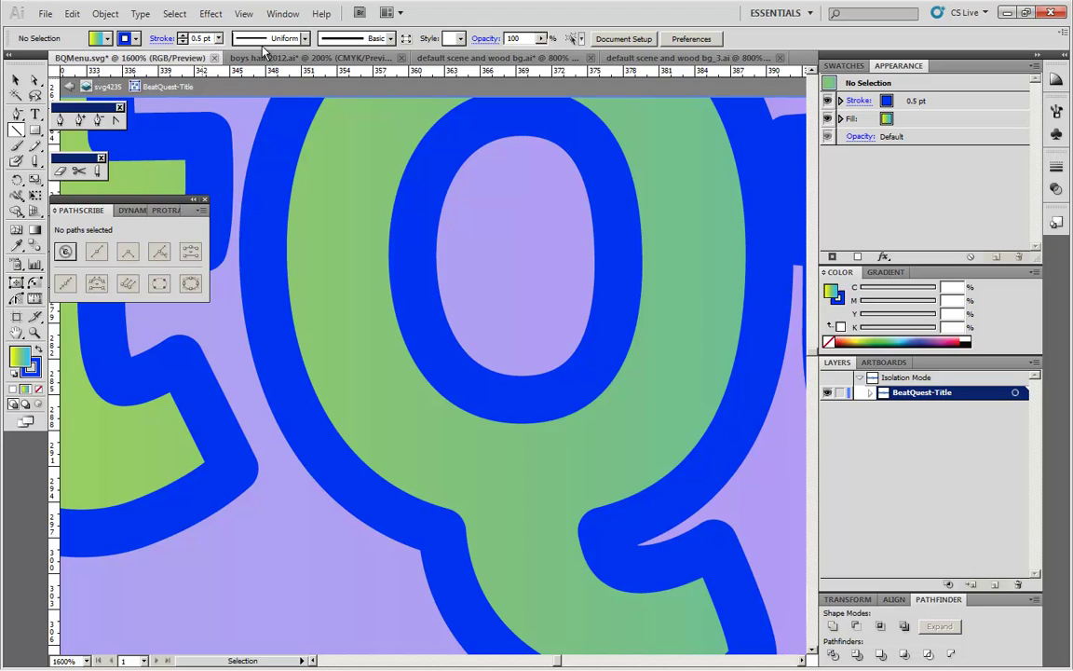
left_click_drag(251, 263, 442, 262)
key("v")
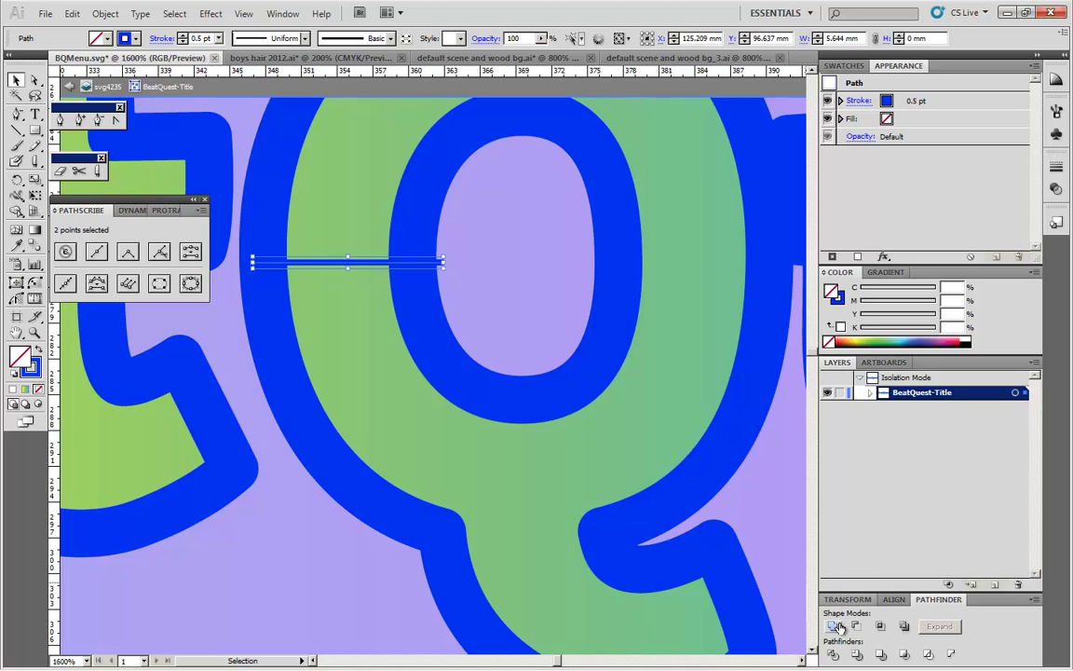
- Expand the thin line's stroke into a filled shape
left_click(104, 13)
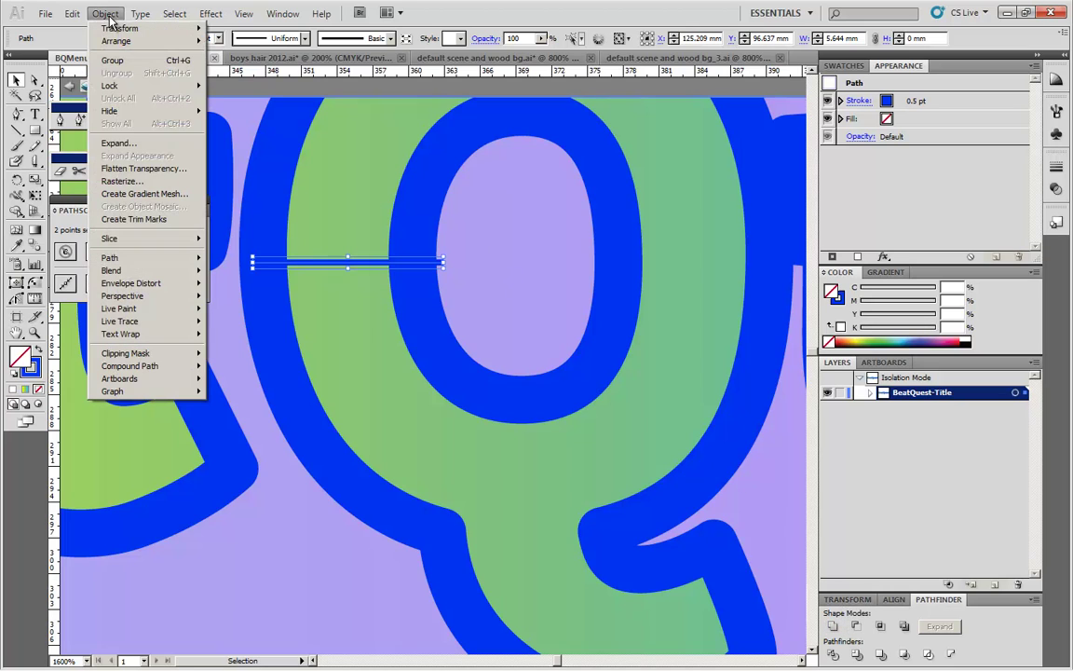
left_click(118, 143)
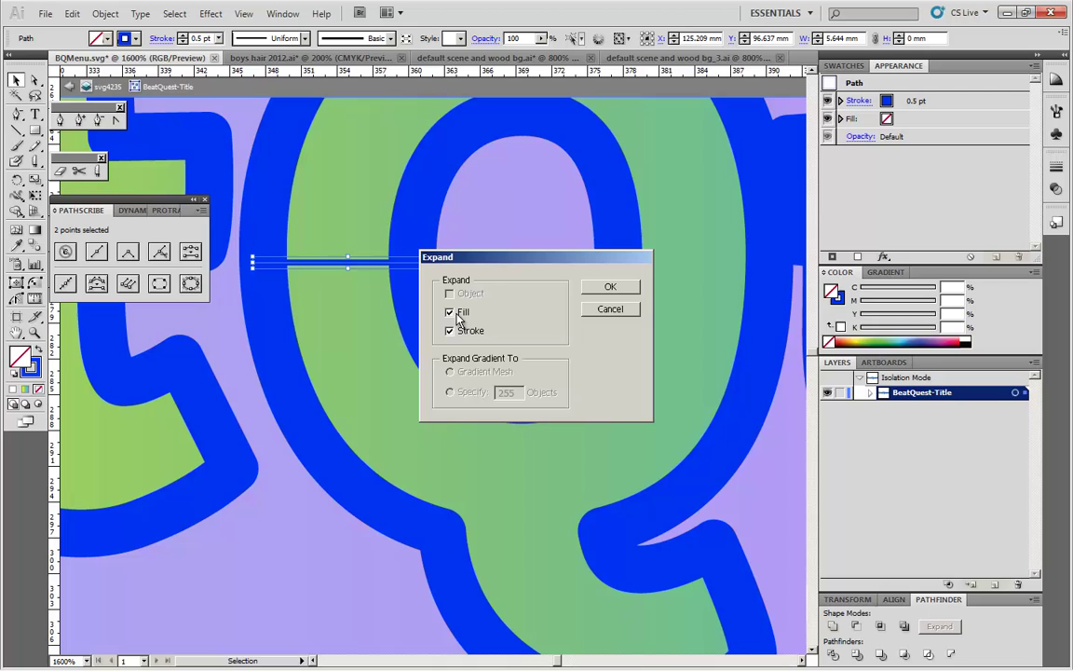
key("Return")
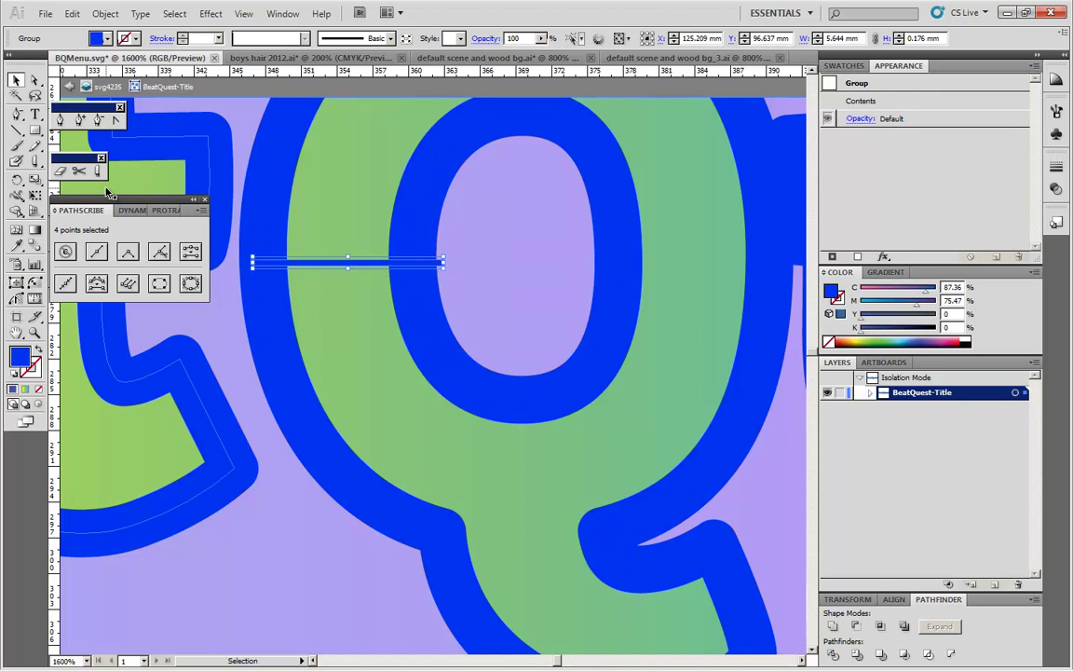
- Select the expanded line together with the Q outline and apply Minus Front
left_click(505, 249)
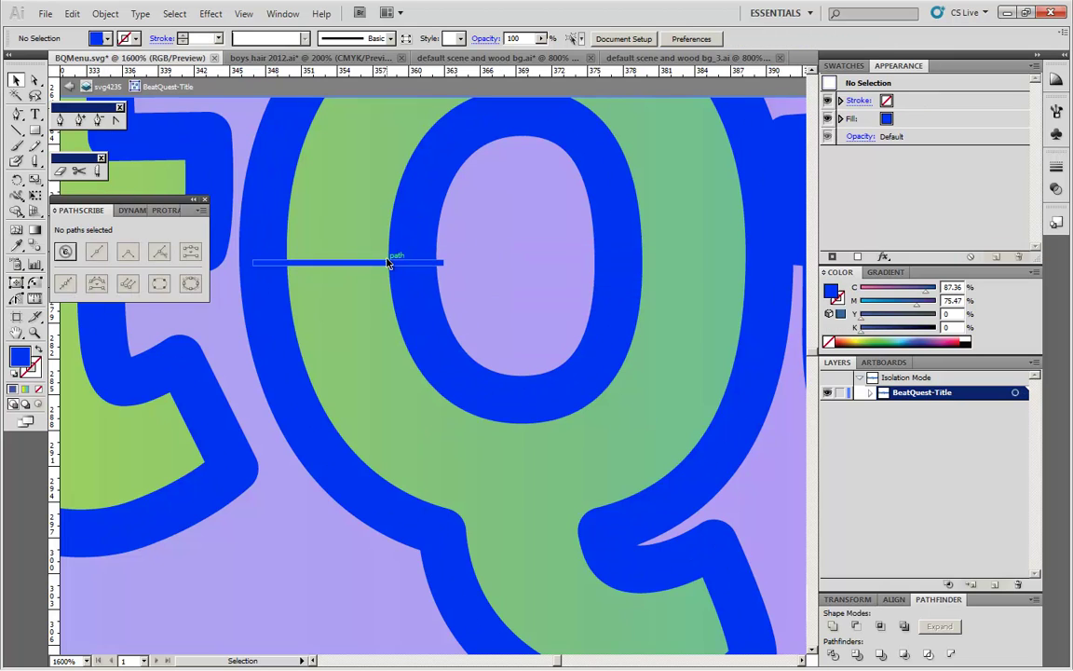
left_click(389, 264)
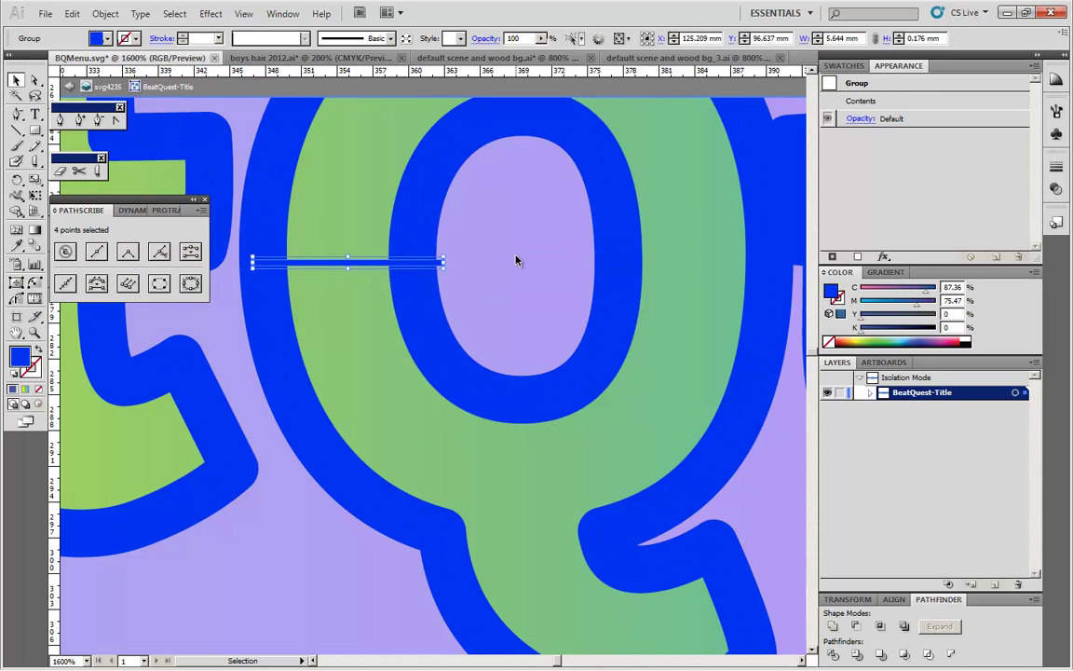
left_click(370, 206, "shift")
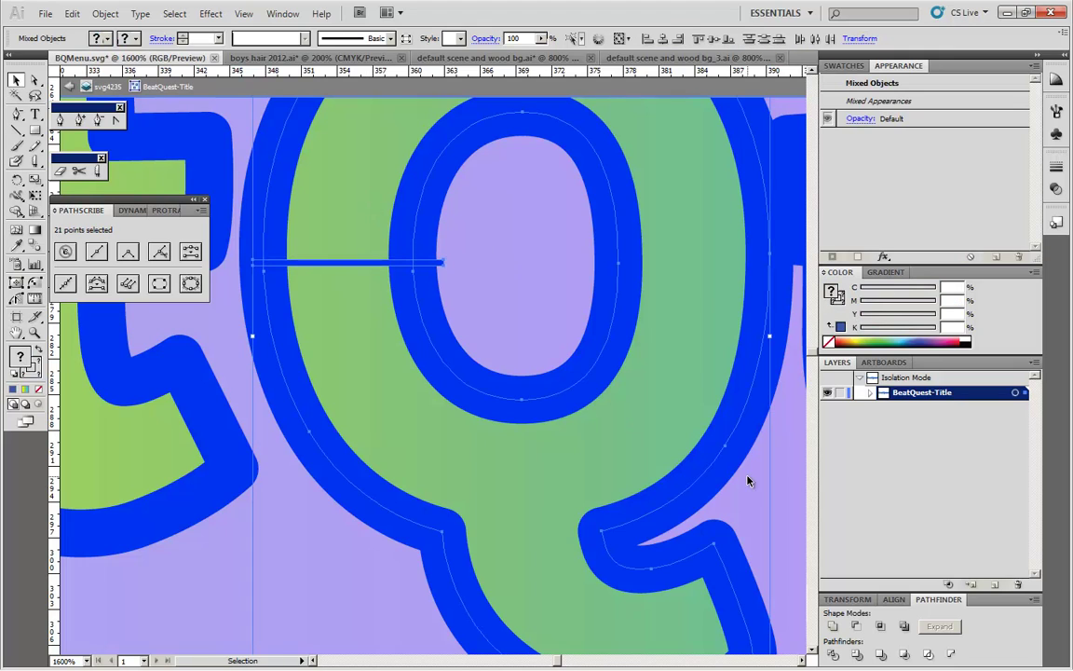
left_click(858, 629)
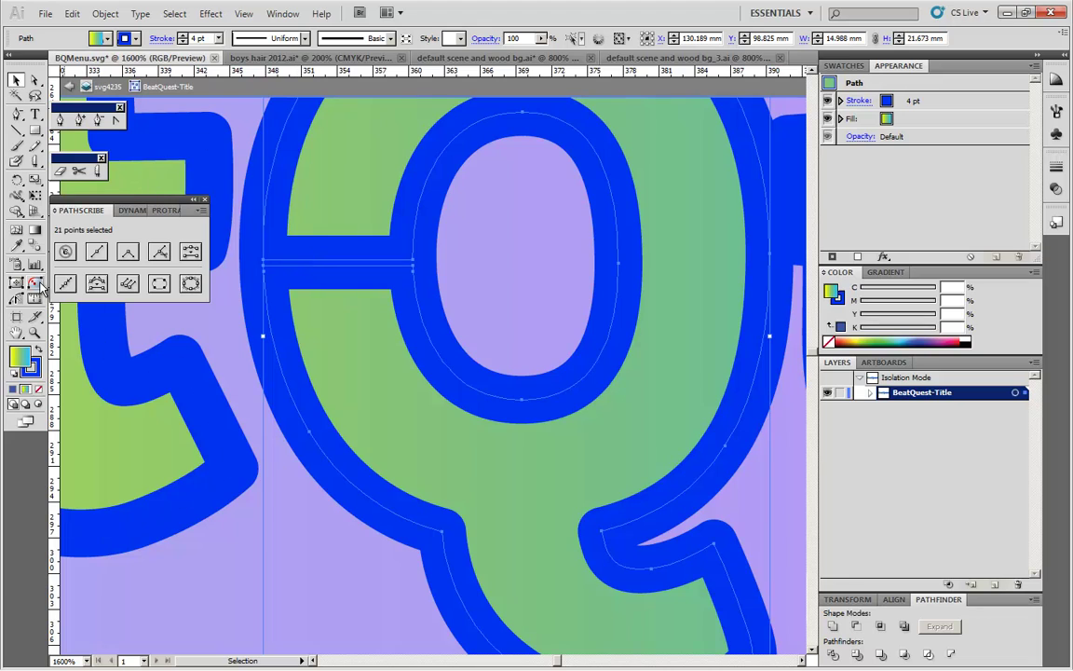
- Convert the anchor at the cut's right end from smooth to a sharp corner
left_click(17, 297)
left_click(264, 268)
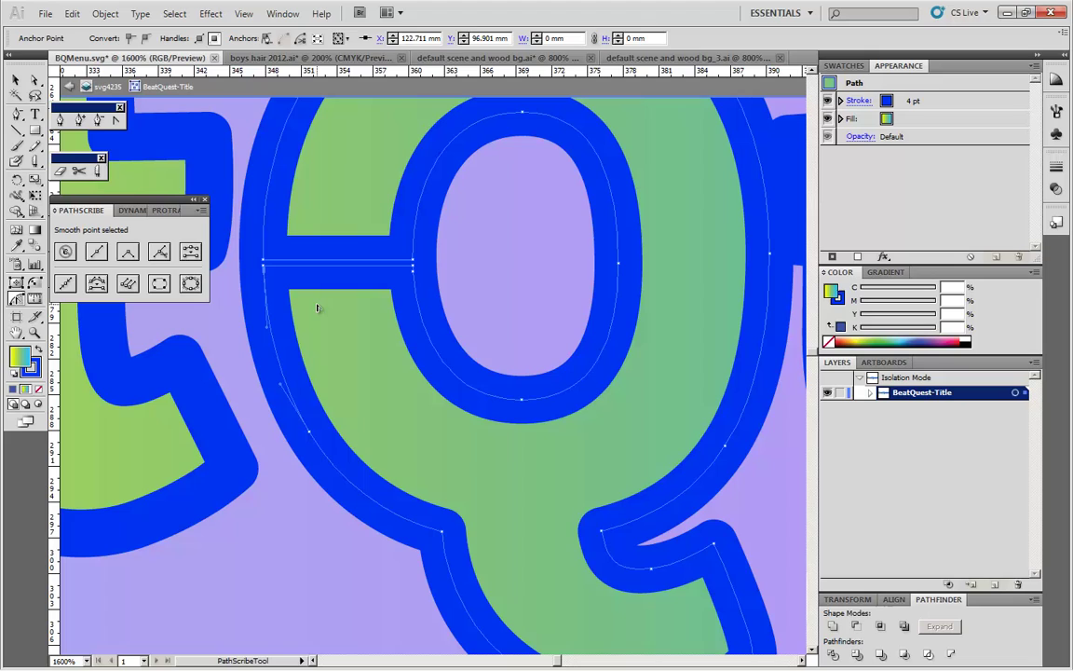
left_click(415, 270)
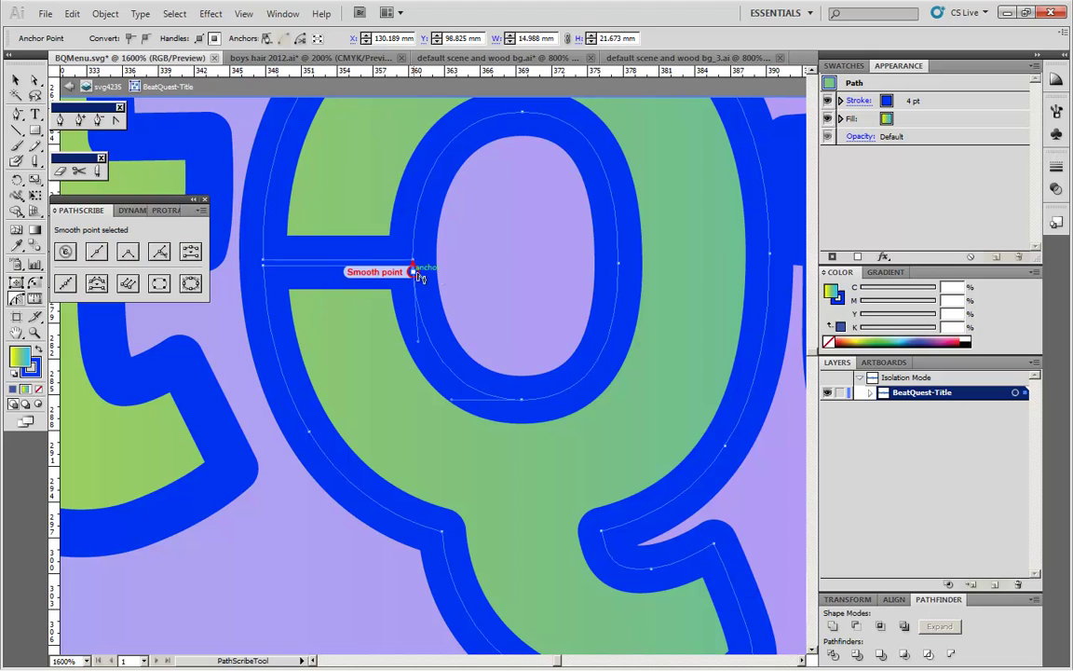
left_click(417, 270, "alt")
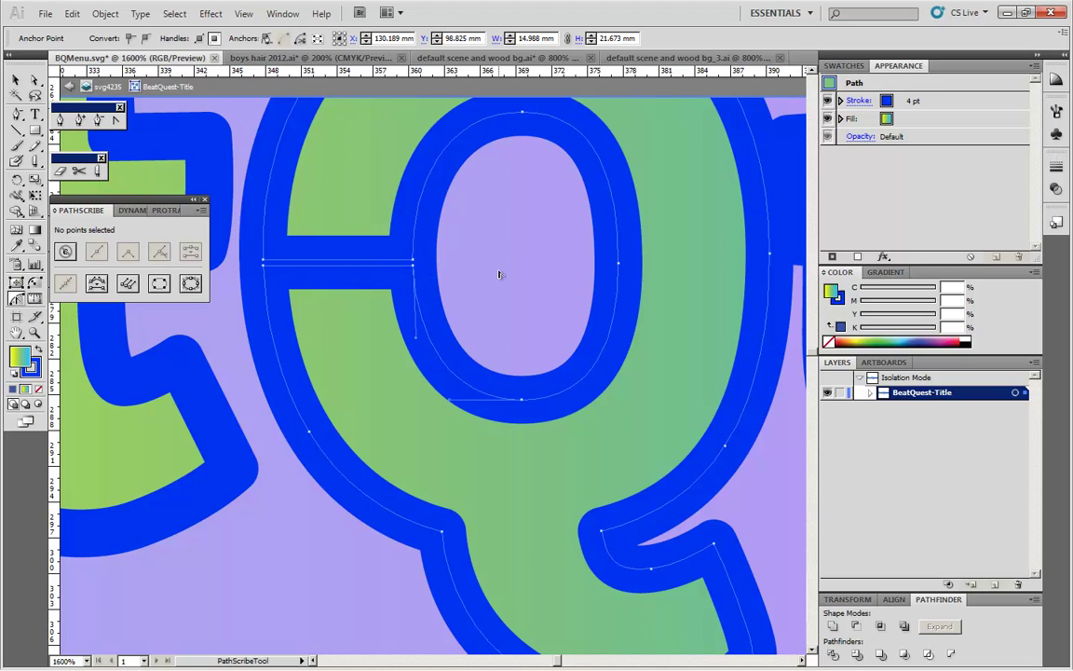
- Recentre the view, deselect, and save BQMenu.svg, dismissing the export warning
left_click_drag(513, 239, 454, 324)
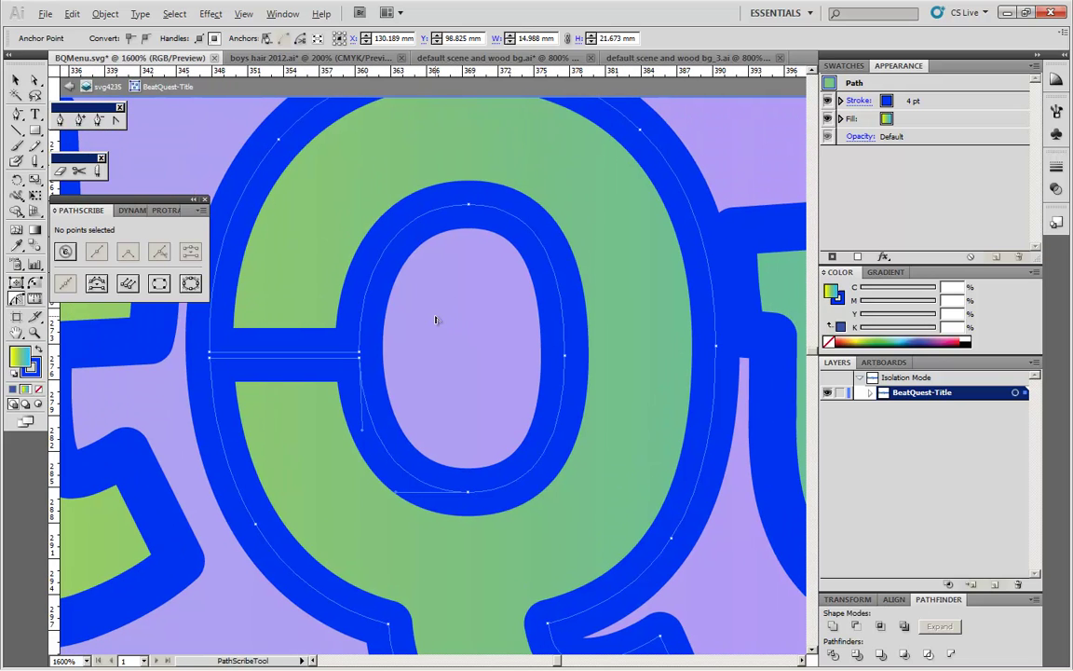
scroll(435, 319, "down", 2)
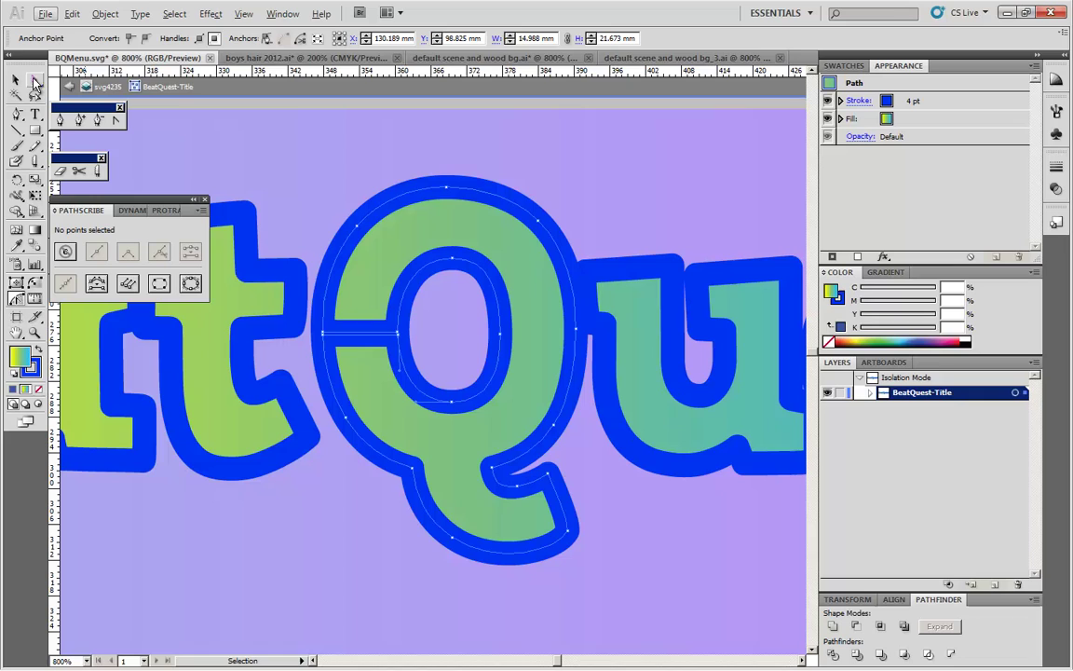
left_click(225, 143)
left_click(44, 14)
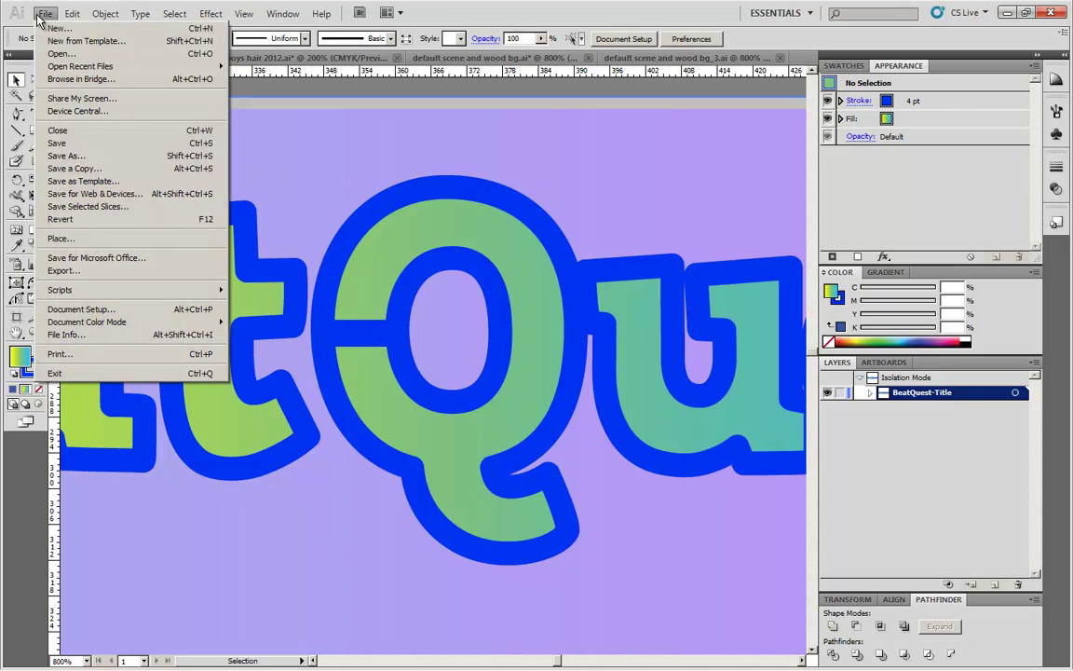
left_click(85, 146)
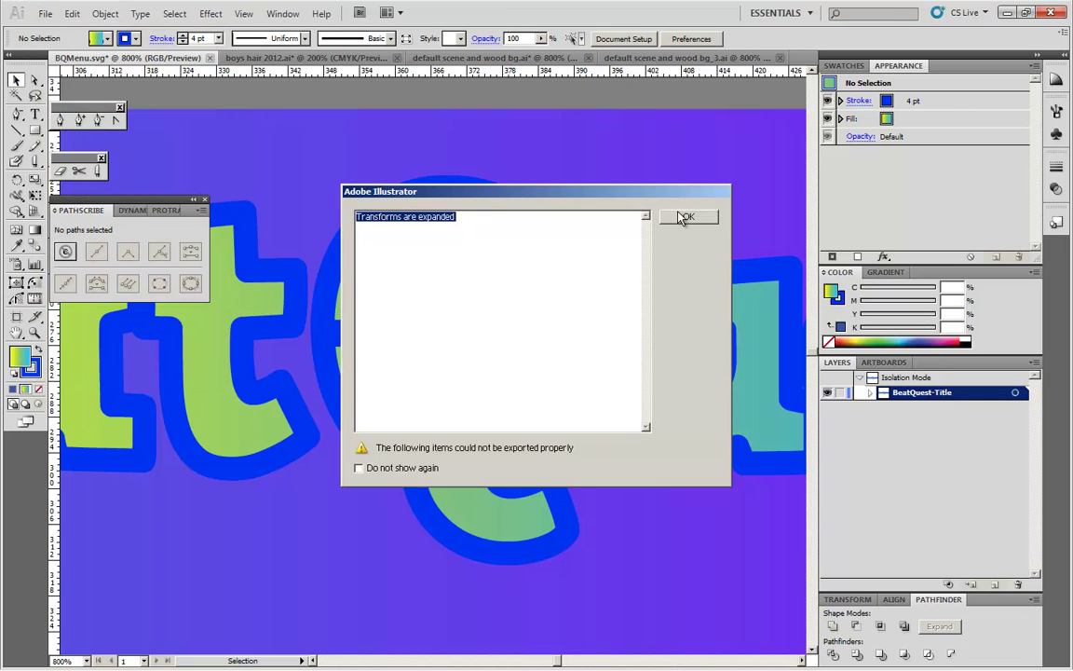
left_click(681, 217)
key("alt+Tab")
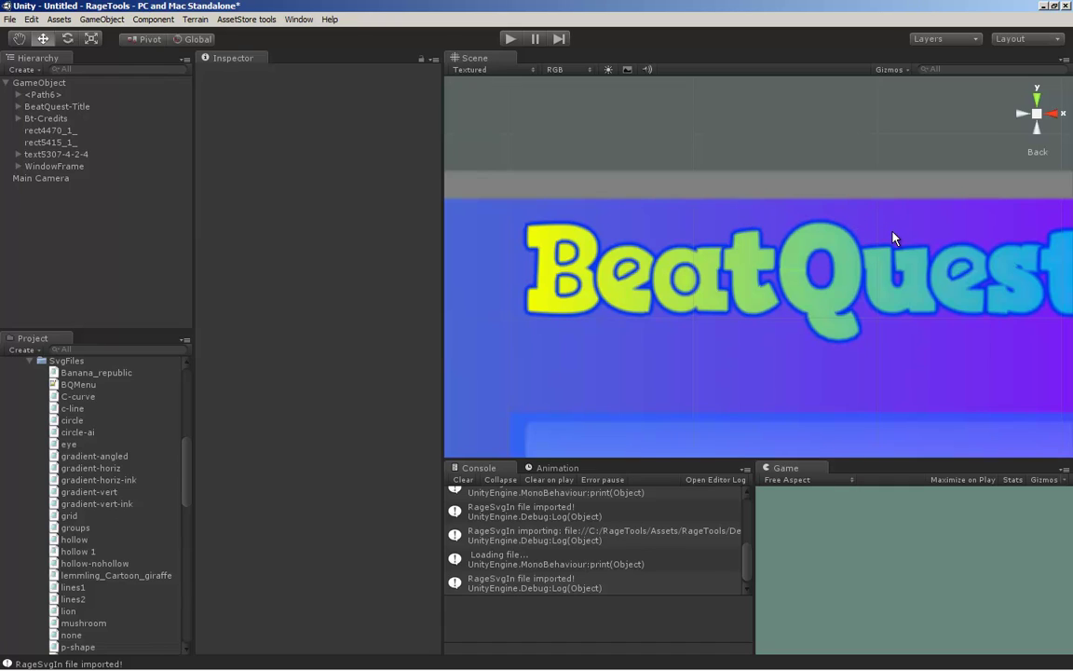
- Zoom out and pan Unity's Scene view to frame the BeatQuest title and Play button
scroll(792, 177, "down", 5)
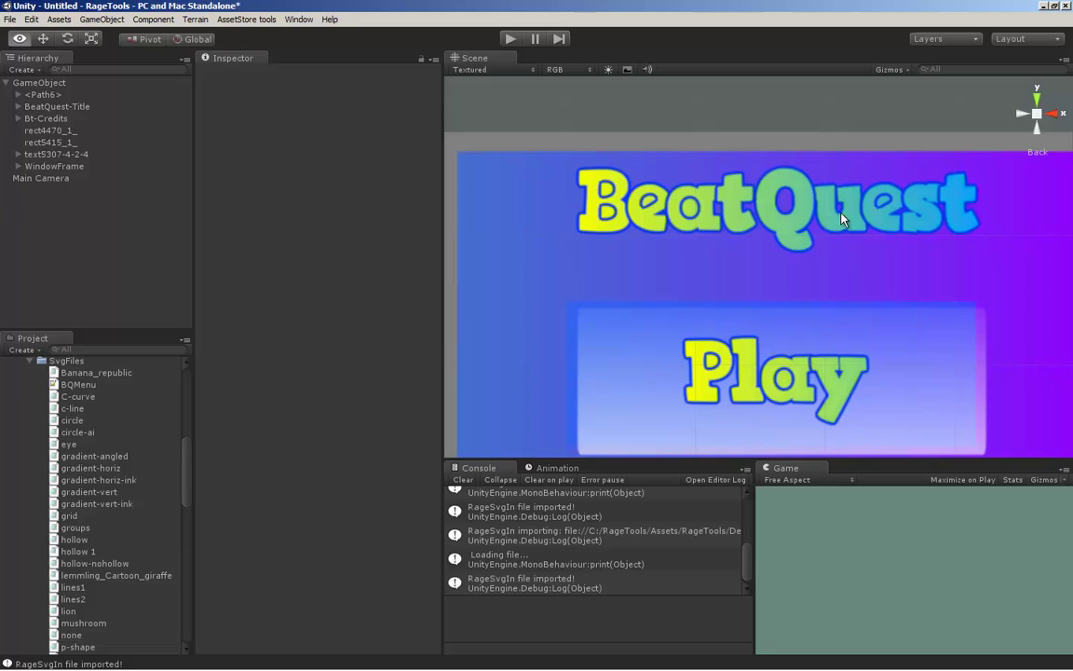
key("w")
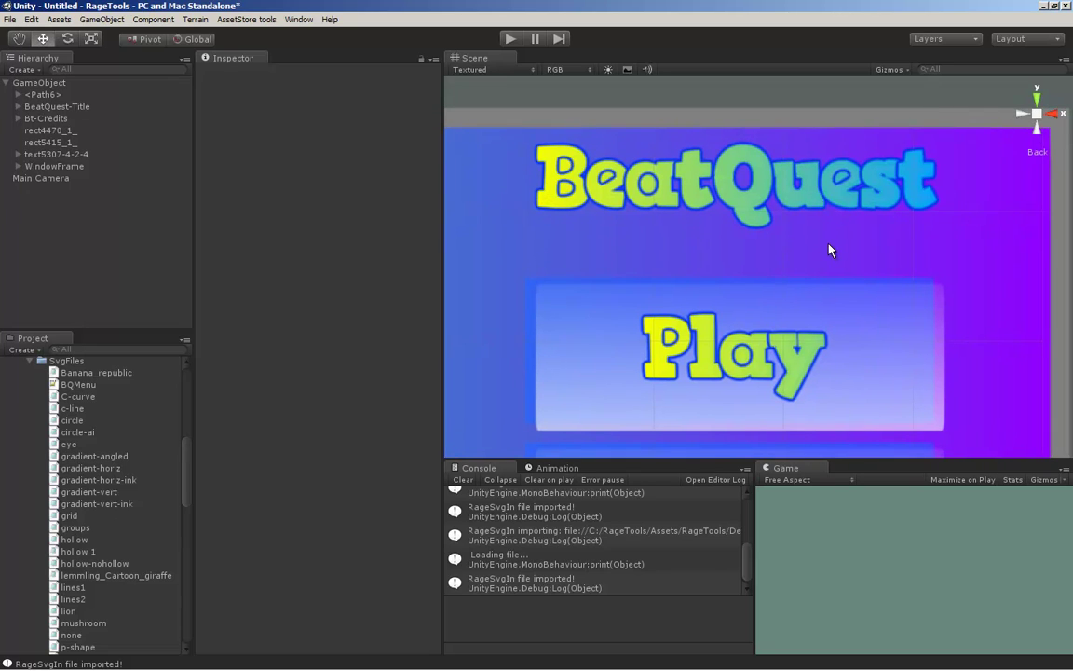
left_click_drag(769, 259, 663, 209)
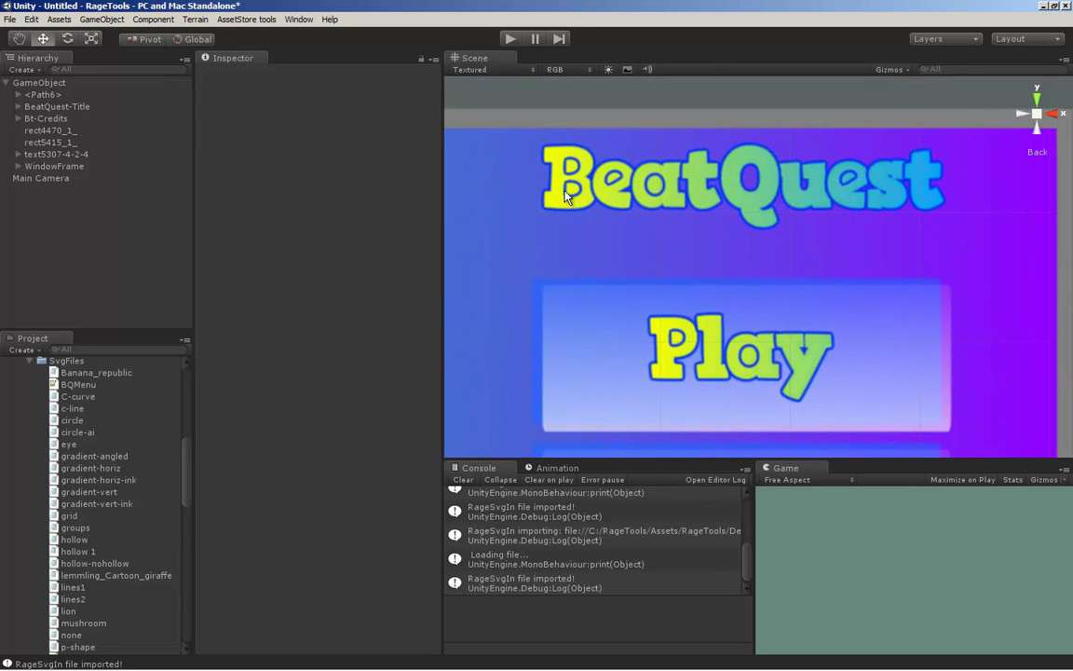
- Back in Illustrator, draw a thin rectangle across the B's upper counter
key("alt+Tab")
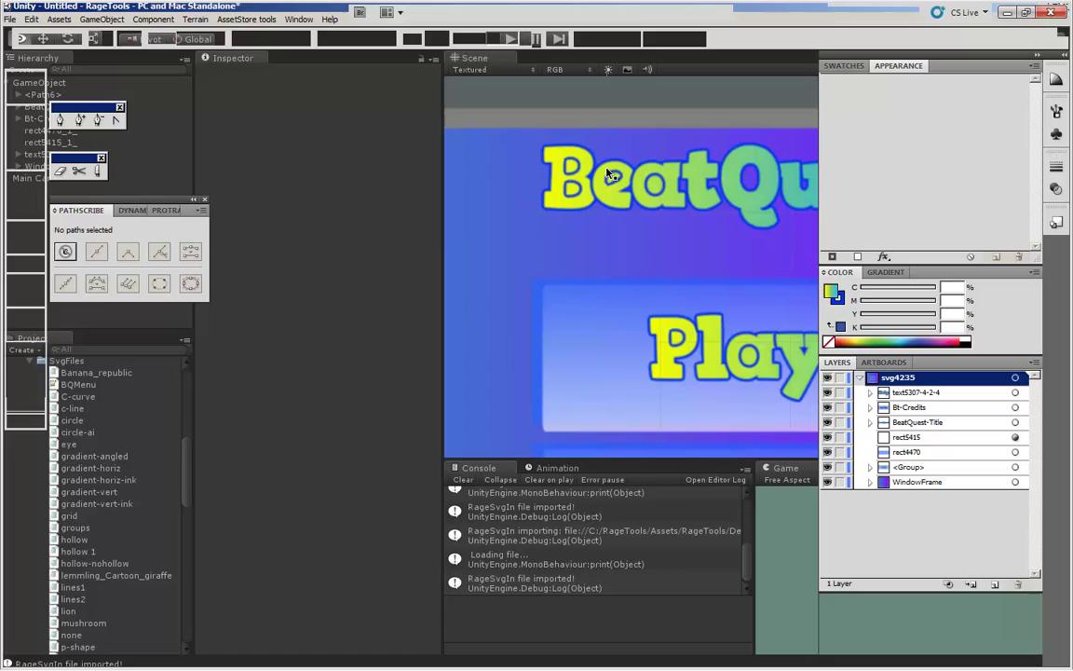
scroll(565, 193, "left", 10)
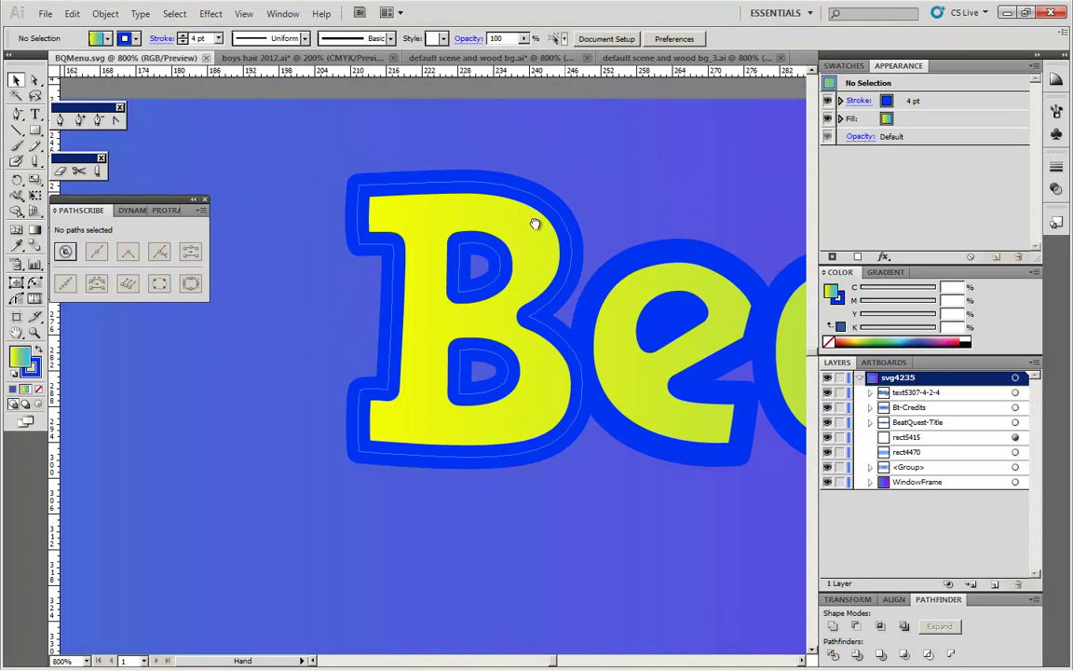
scroll(326, 139, "right", 5)
scroll(326, 139, "left", 4)
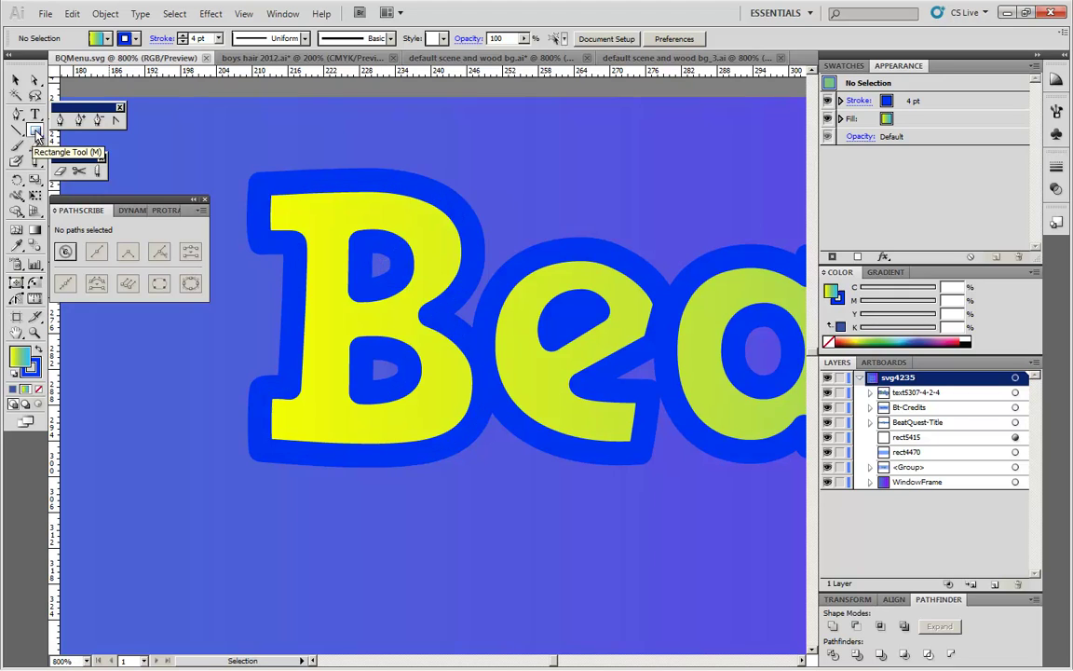
left_click(35, 134)
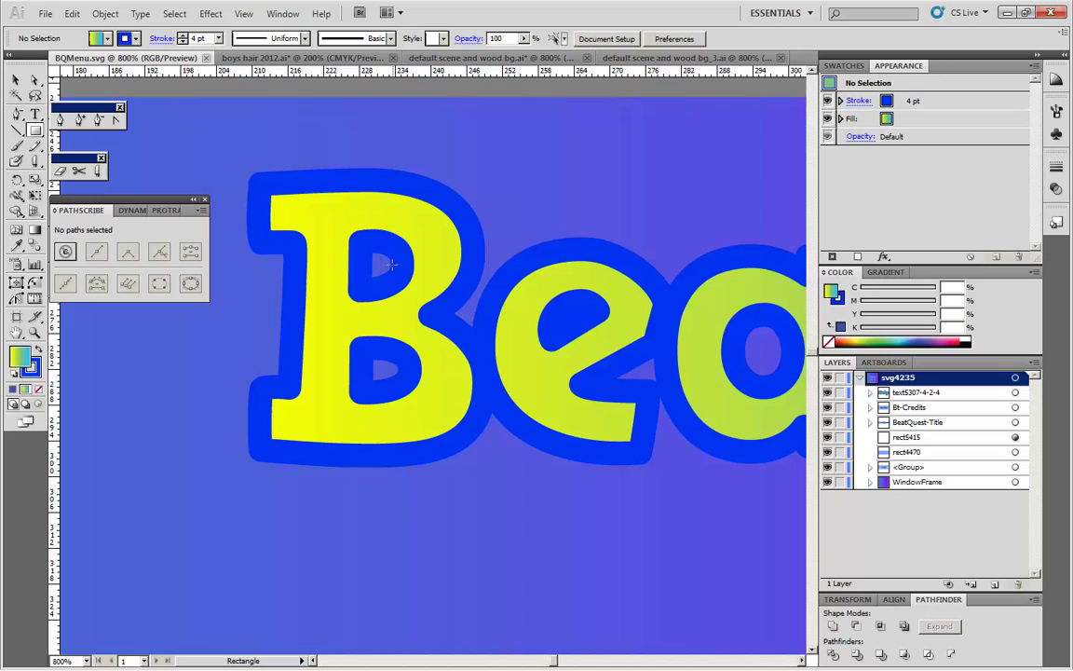
left_click_drag(385, 263, 495, 266)
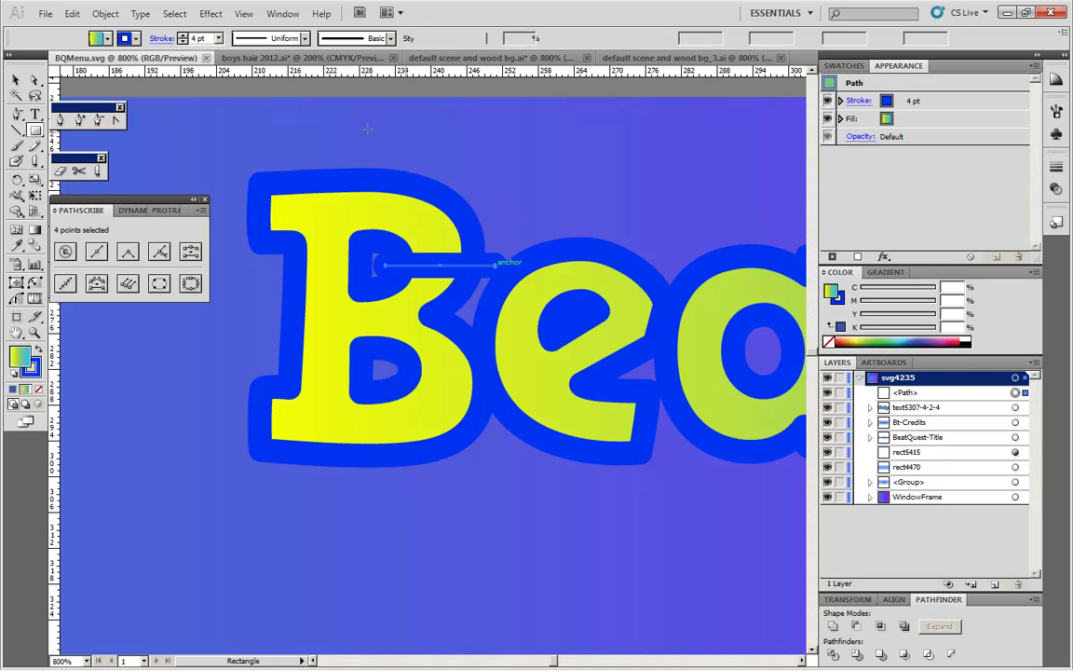
left_click(16, 80)
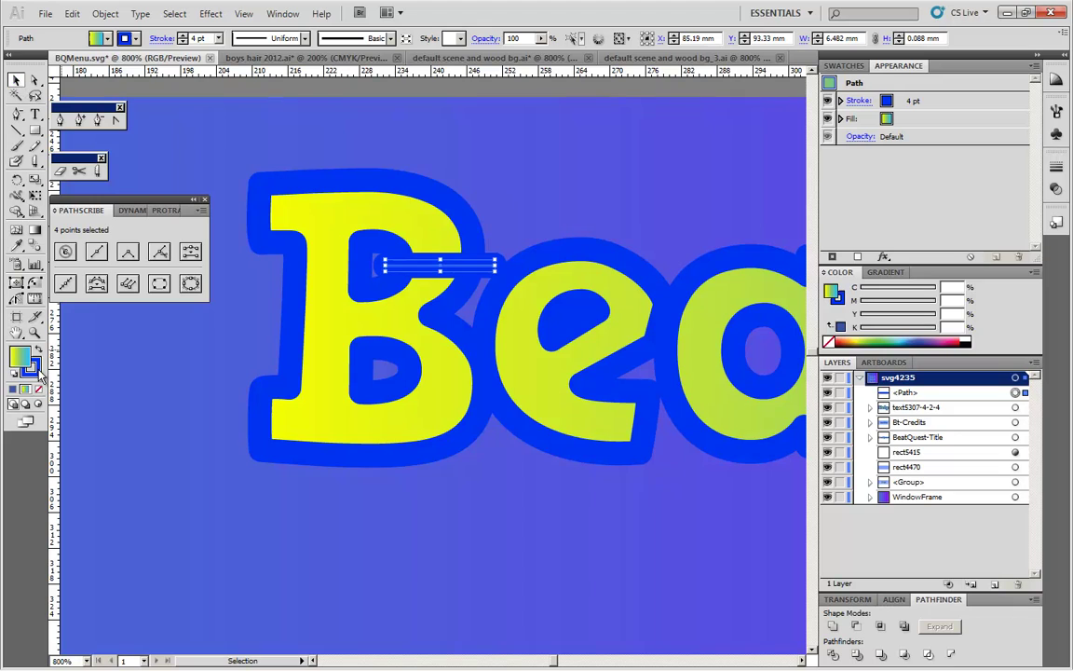
- Give the bar default colours and set its stroke to None
key("slash")
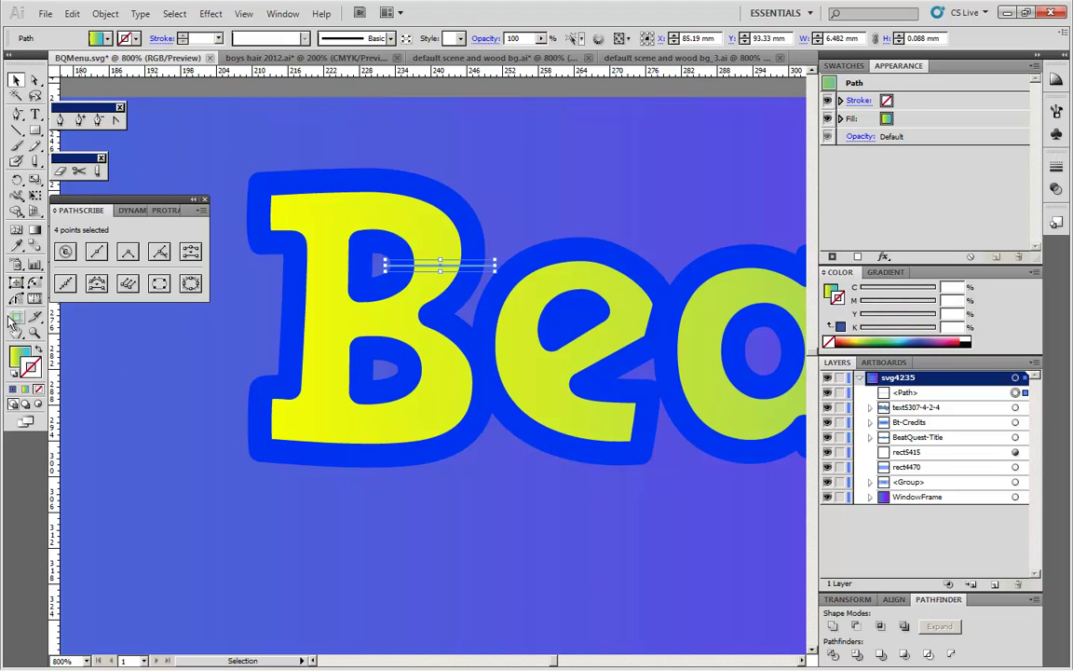
key("d")
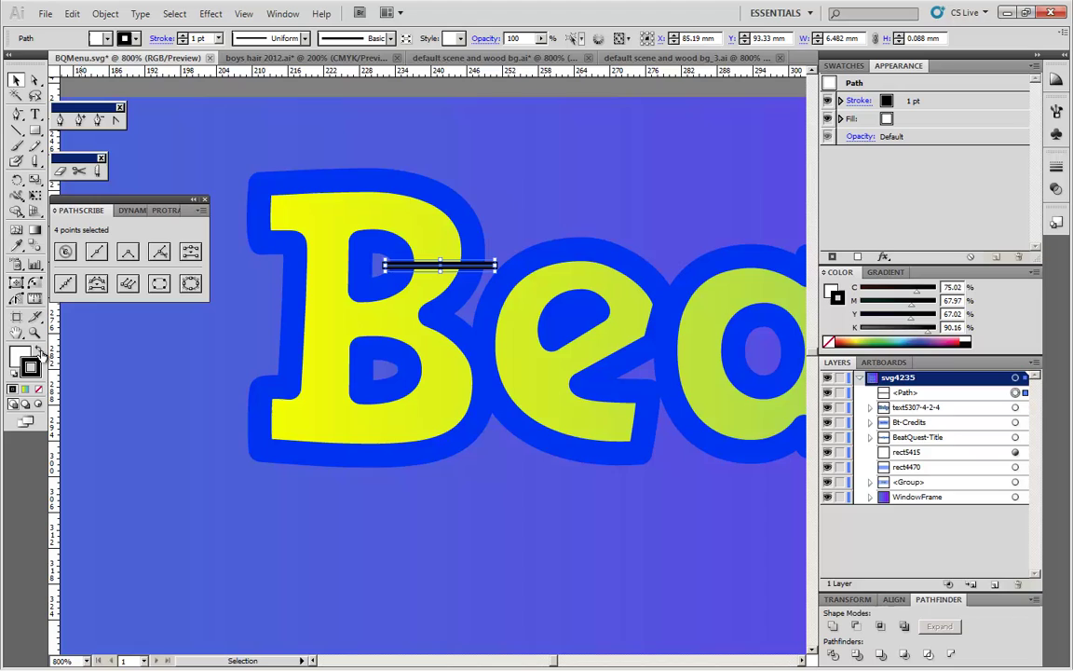
left_click(40, 392)
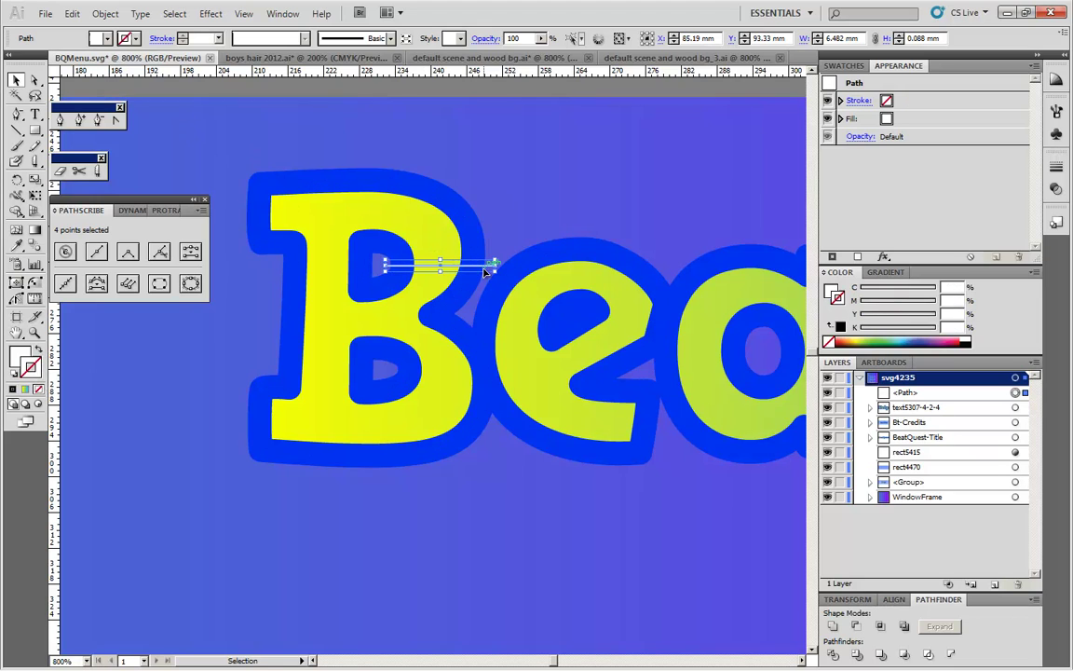
- Paste a copy of the cutter bar in front and move it down the B
key("a")
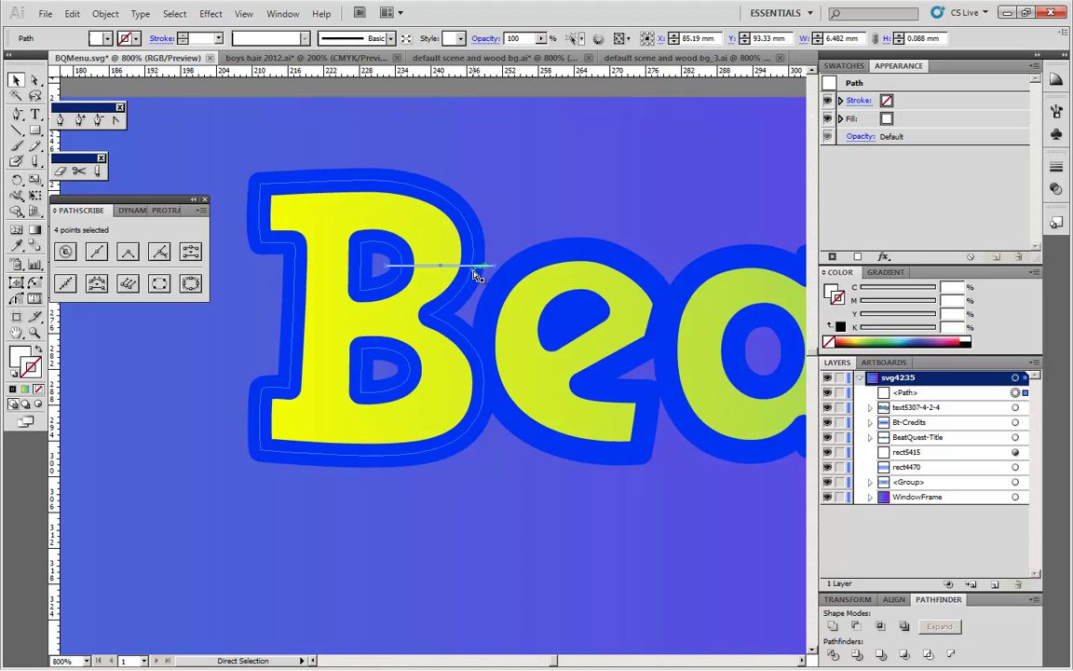
left_click(473, 272)
key("ctrl+c")
key("ctrl+f")
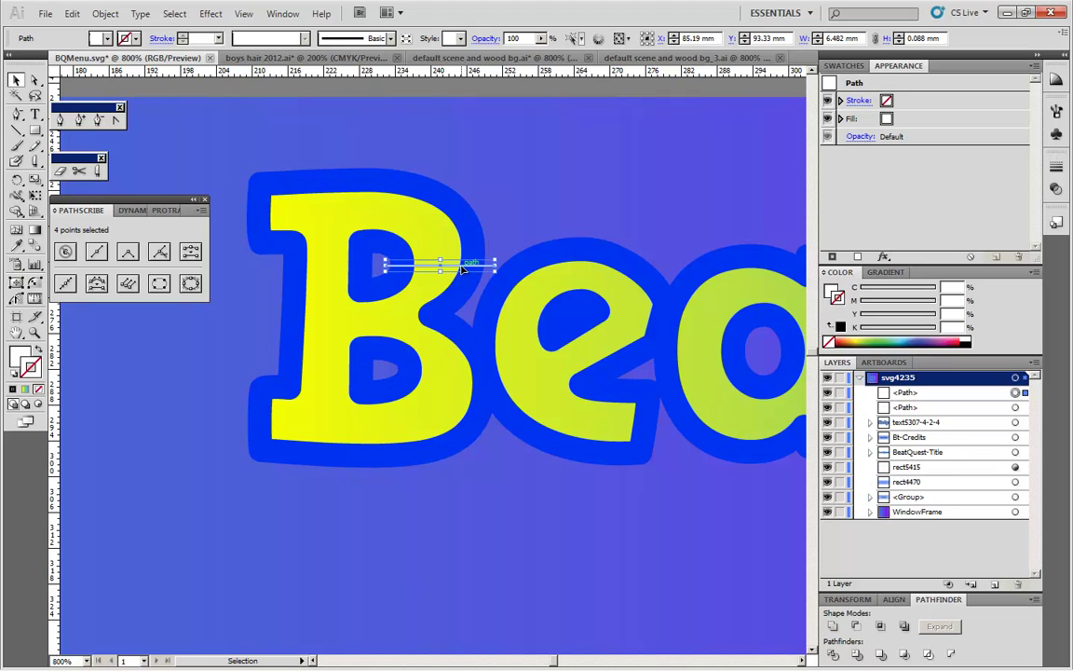
left_click_drag(463, 279, 408, 421)
- Rotate the copy vertical, place it over the B's lower part, and add the B to the selection
key("r")
key("v")
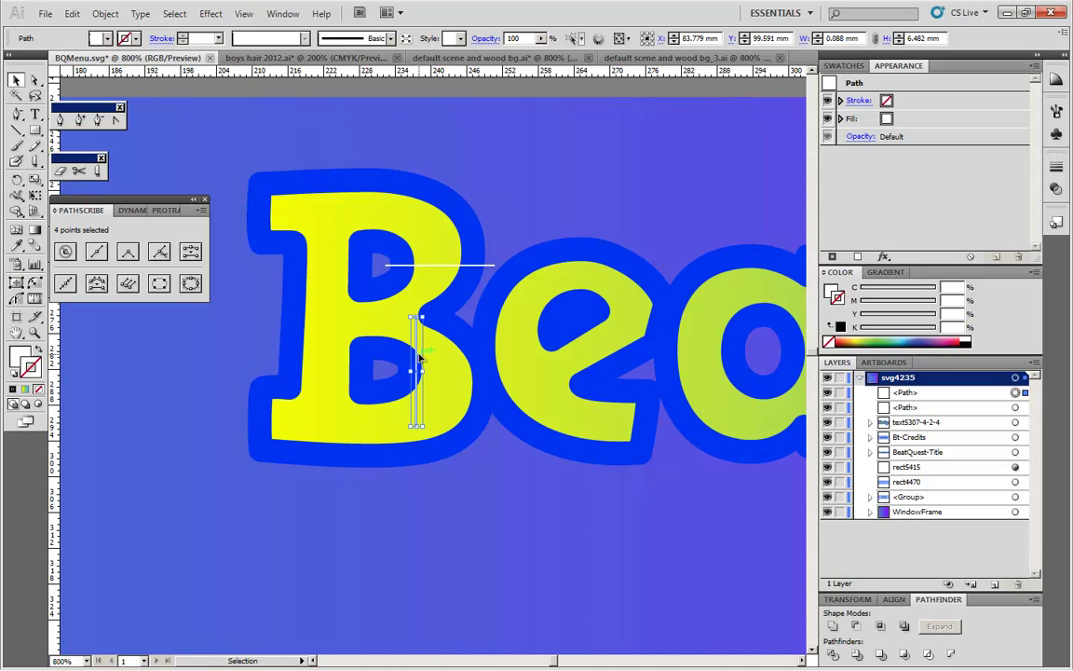
left_click_drag(419, 361, 387, 419)
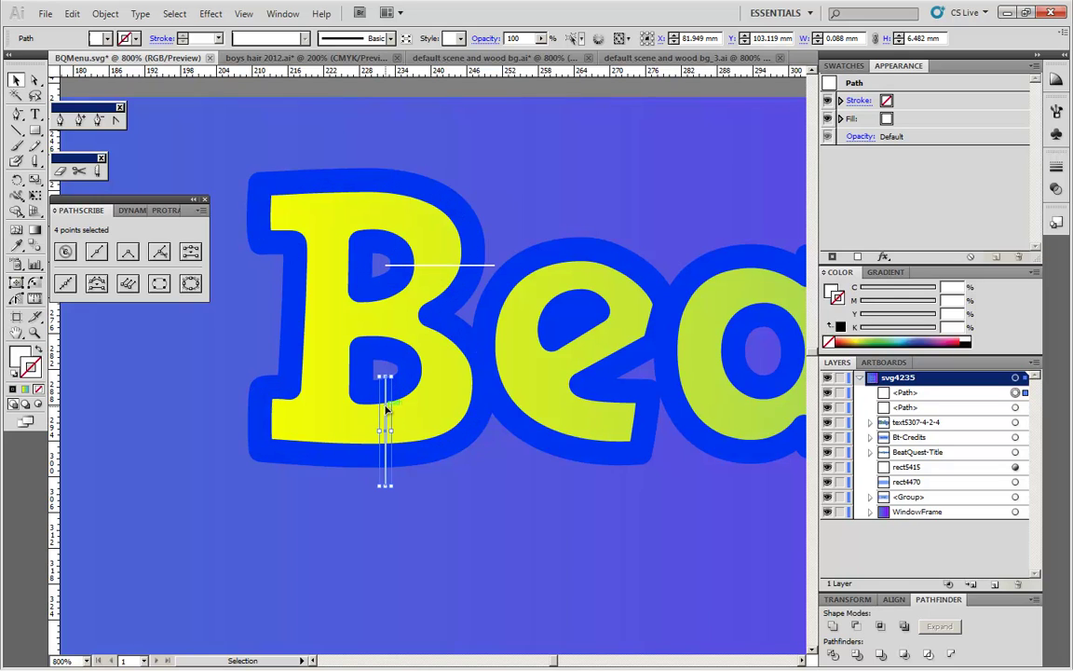
left_click(436, 270, "shift")
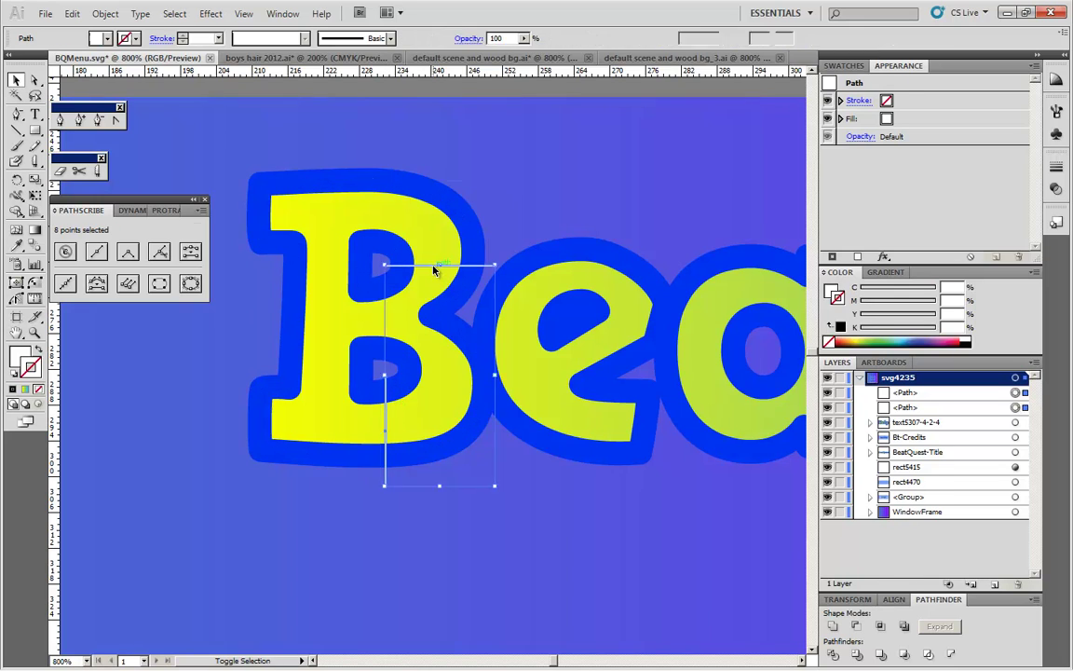
- Cut the B with the two thin lines using Minus Front, keeping its stroke below the fill
left_click(854, 626)
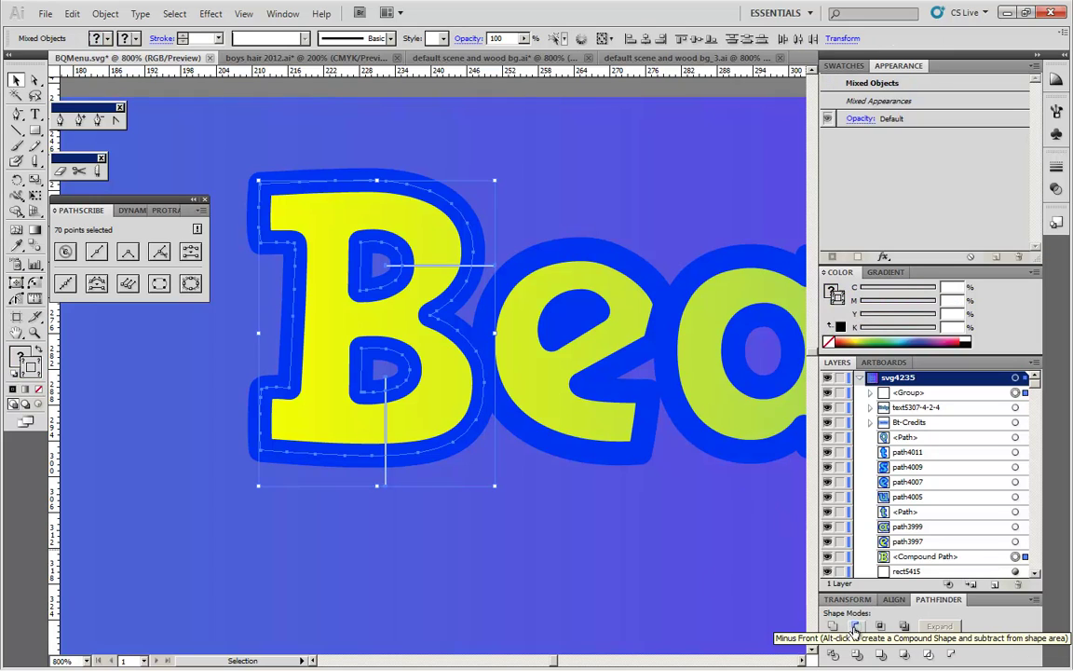
left_click(856, 629)
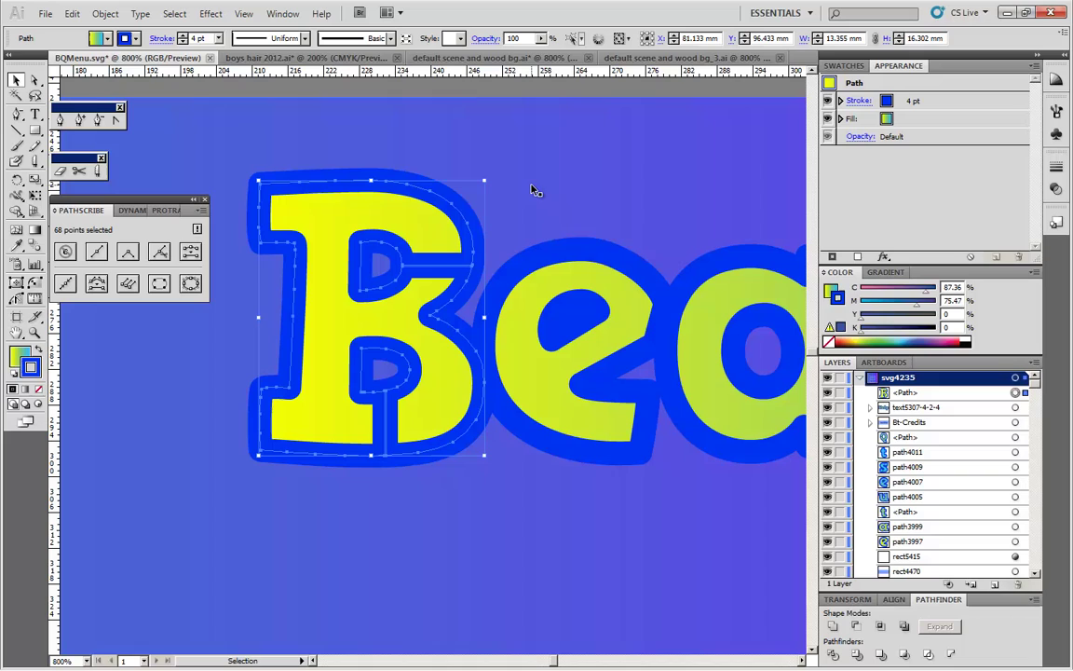
key("ctrl+z")
key("ctrl+shift+z")
mouse_move(924, 102)
left_mouse_down()
mouse_move(911, 102)
mouse_move(920, 125)
left_mouse_up()
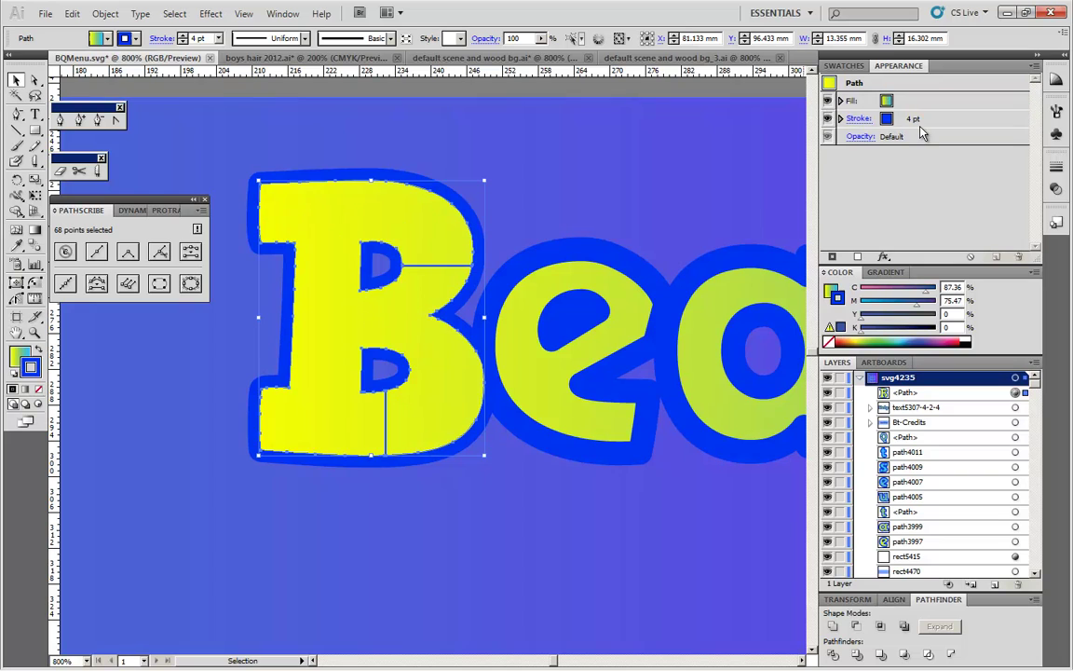
- Select the whole menu artwork, zoom out to the full artboard, and switch to Unity
left_click(579, 186)
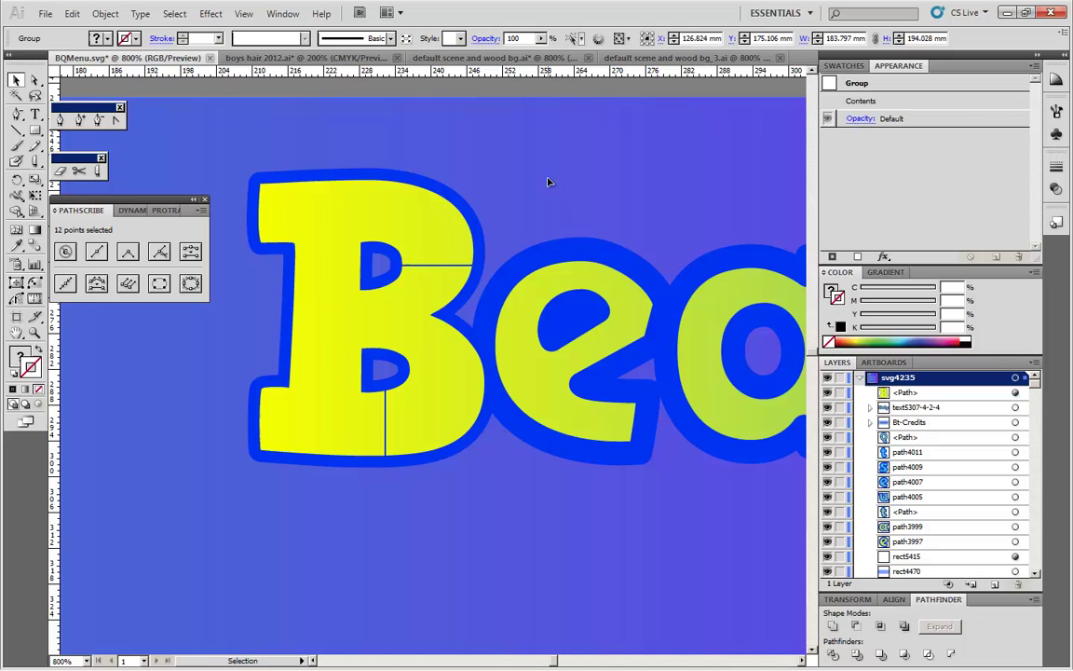
key("ctrl+minus")
key("ctrl+minus")
key("ctrl+minus")
key("ctrl+minus")
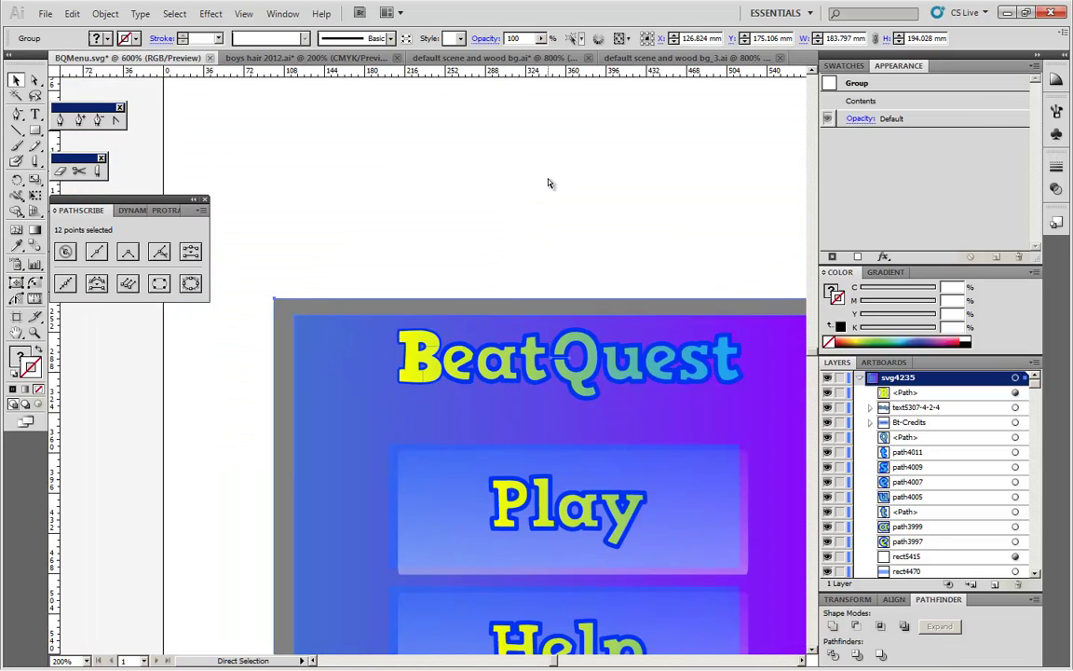
key("ctrl+minus")
key("ctrl+minus")
key("ctrl+minus")
key("v")
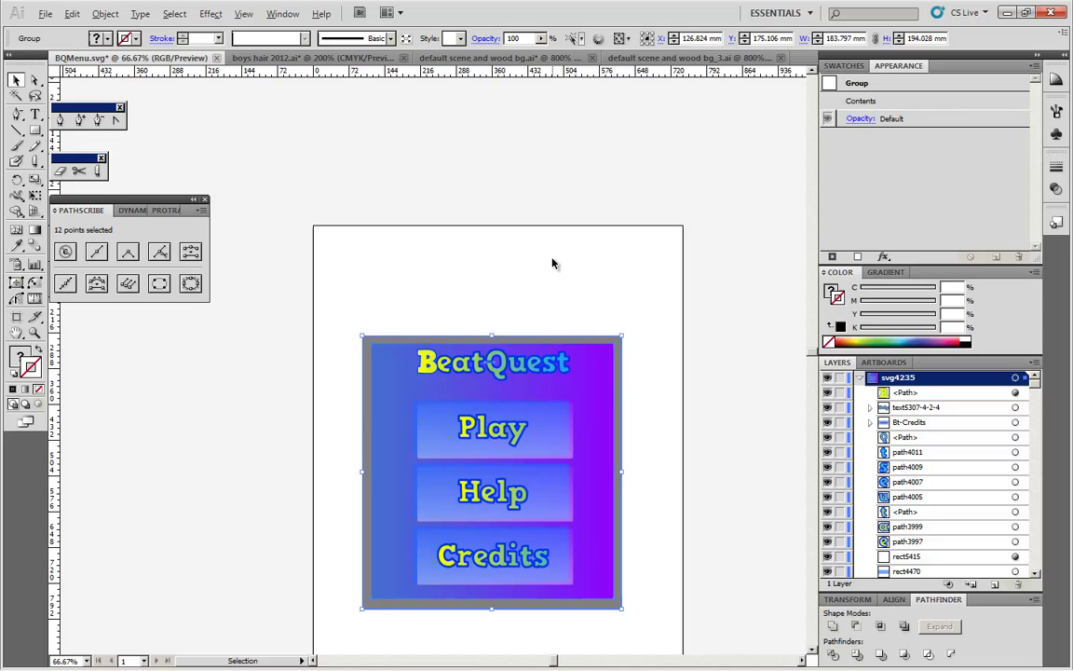
key("alt+Tab")
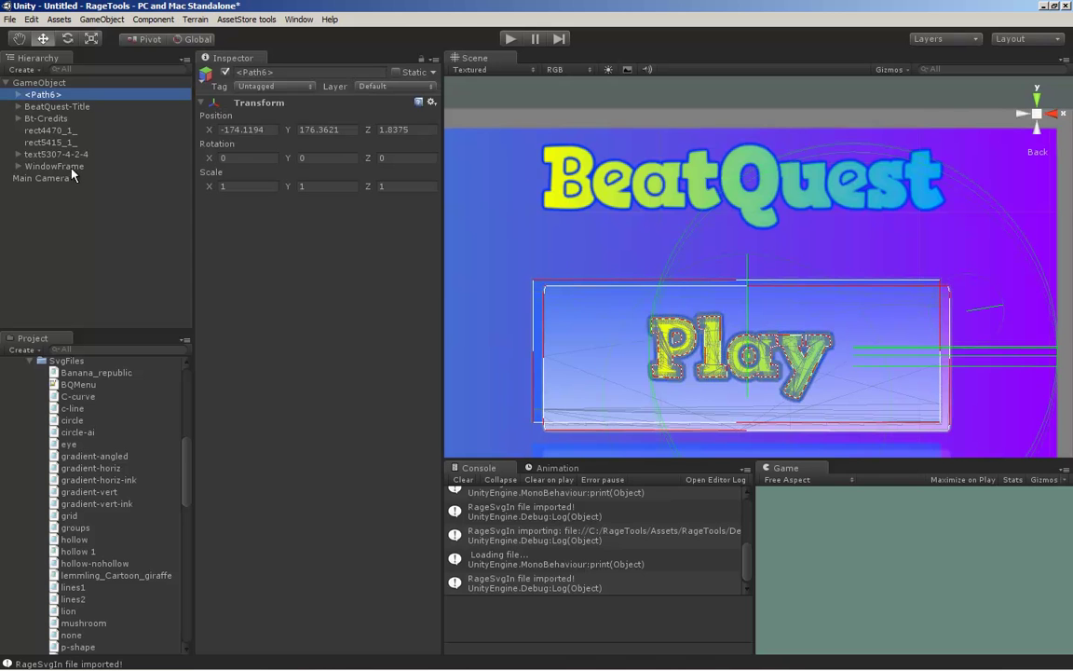
- Delete the old imported menu objects and re-import BQMenu with Rage Svg In
left_click(72, 166, "shift")
key("Delete")
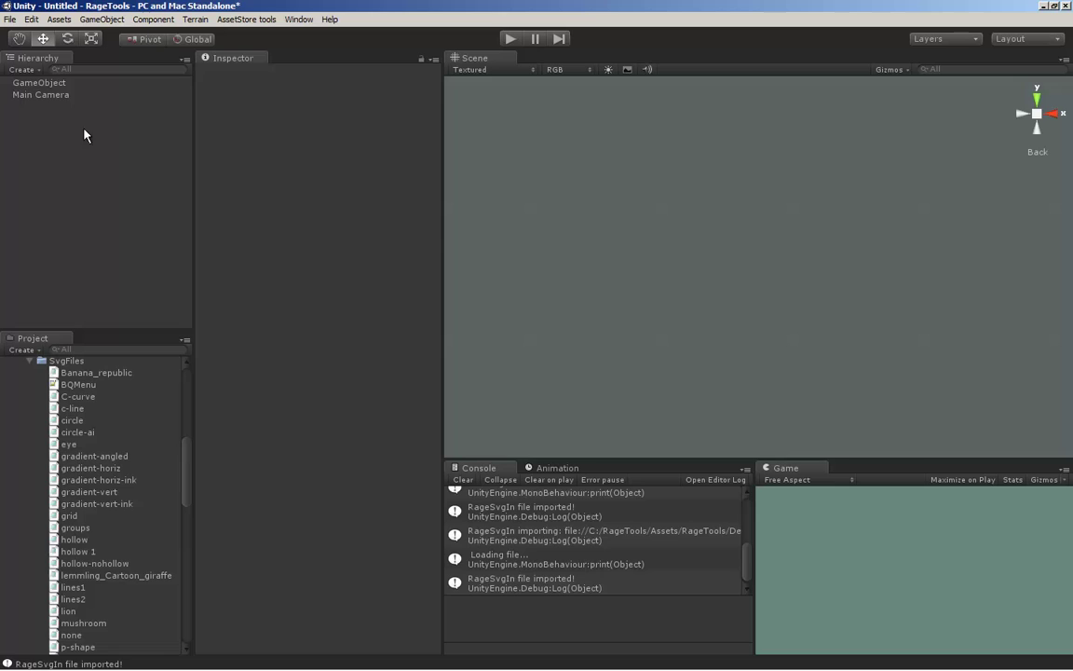
left_click(58, 83)
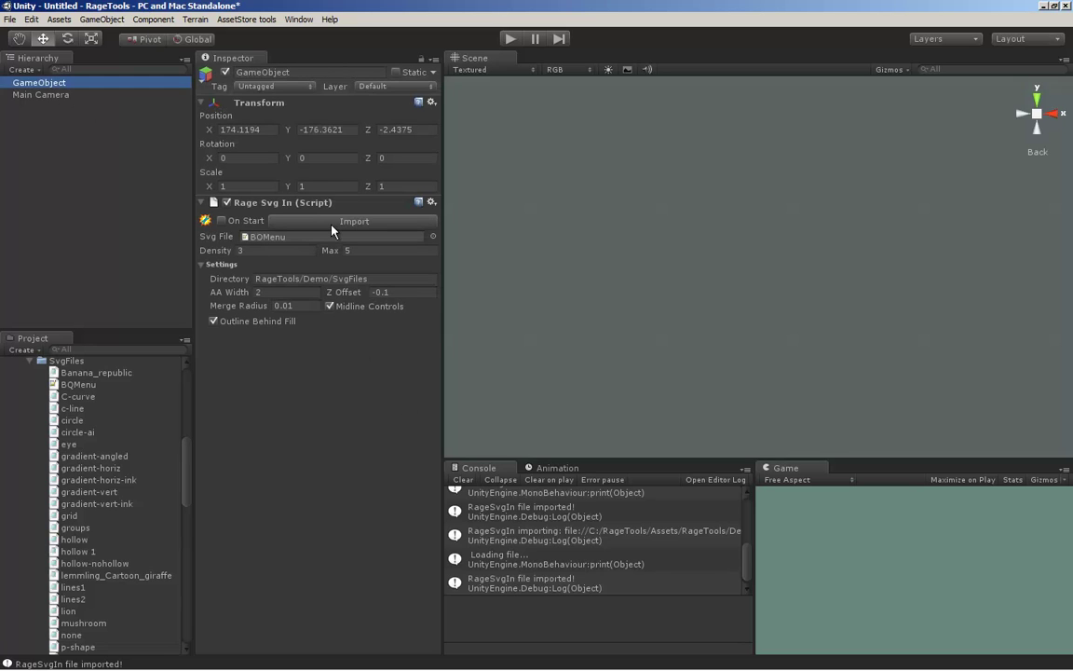
left_click(331, 225)
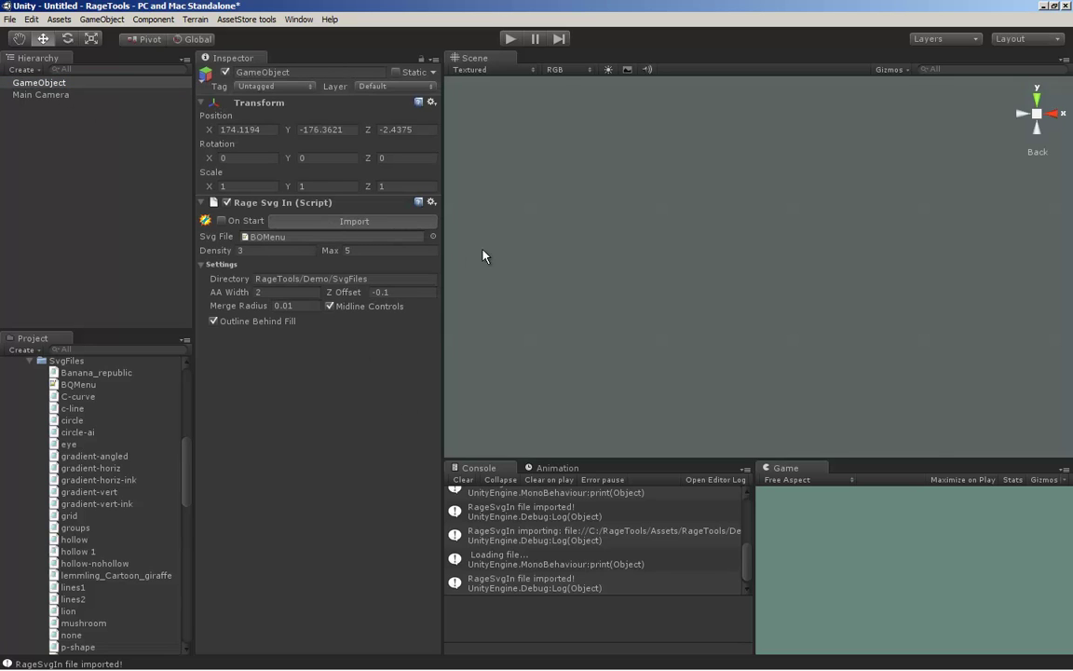
- Frame the imported menu and select the B letter's spline, Path58
left_click(611, 232)
key("f")
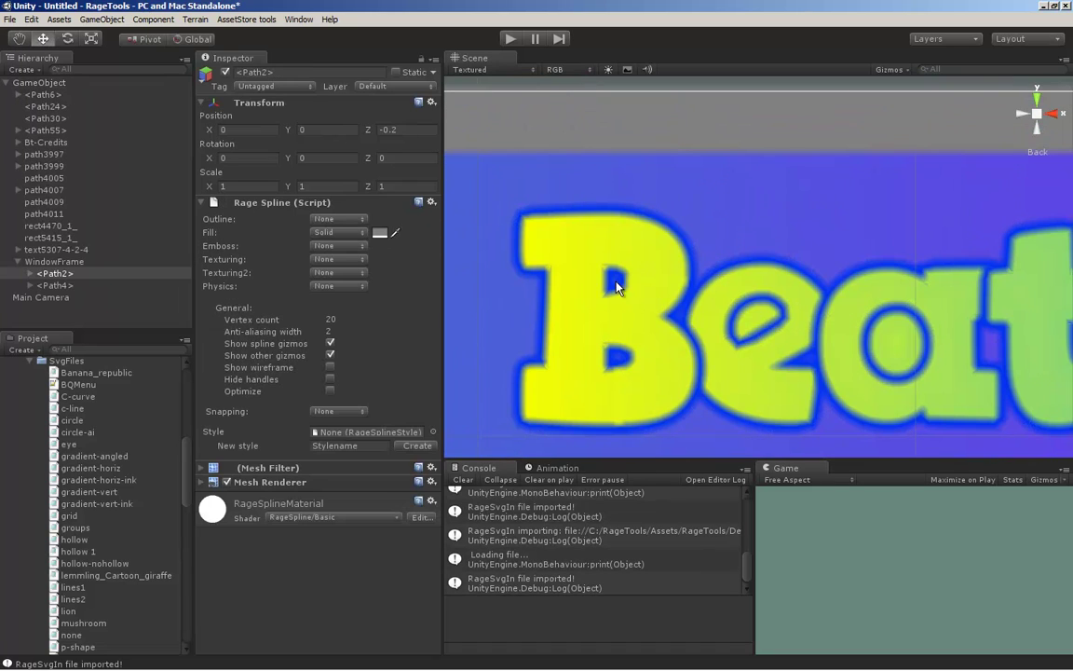
scroll(689, 251, "up", 5)
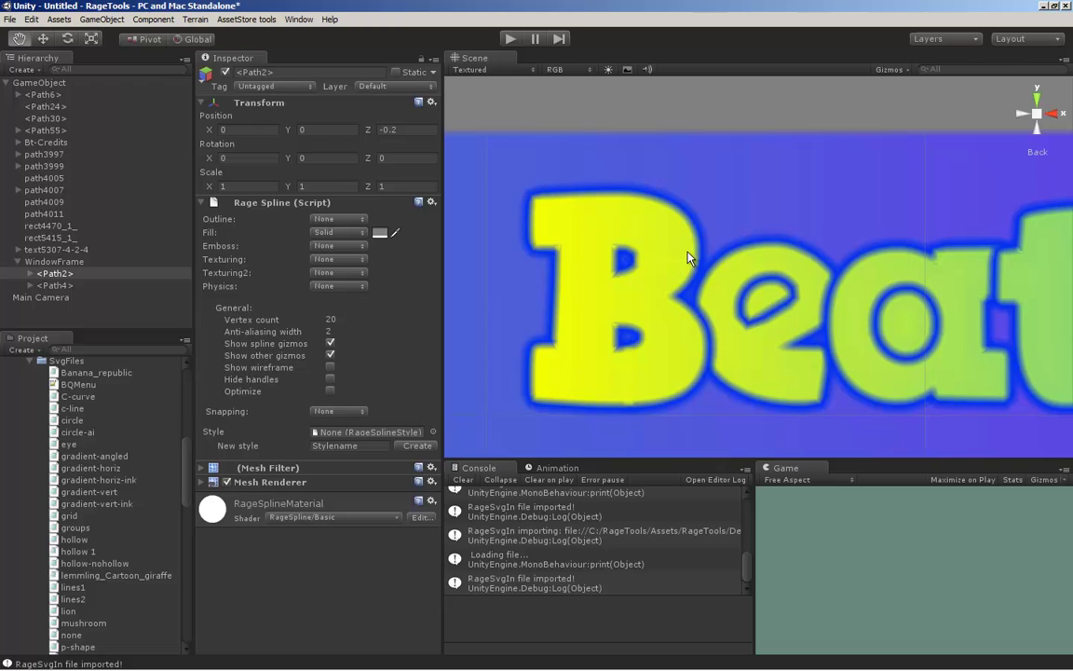
left_click(658, 253)
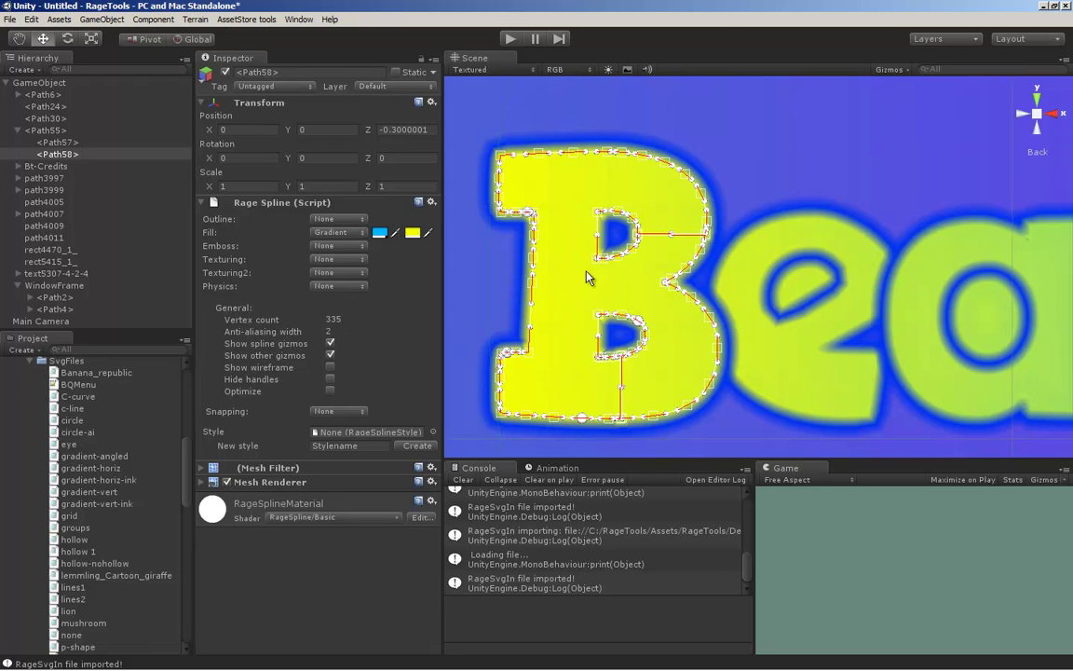
scroll(627, 213, "up", 6)
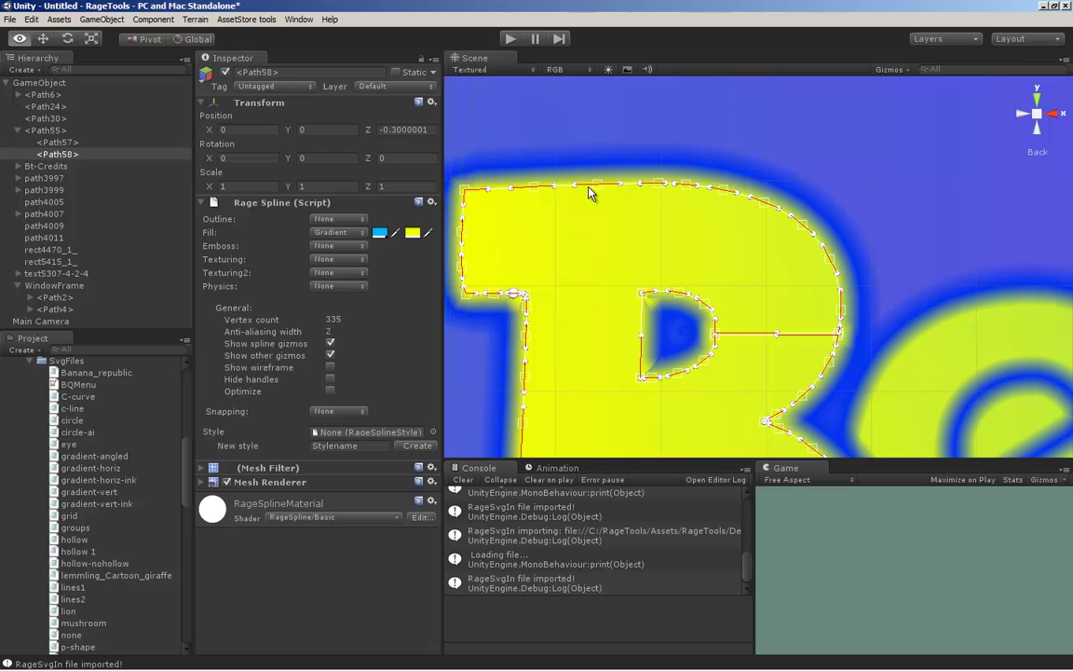
- Inspect the B in Wireframe then Textured draw mode to confirm it renders cleanly
left_click(492, 71)
left_click(480, 95)
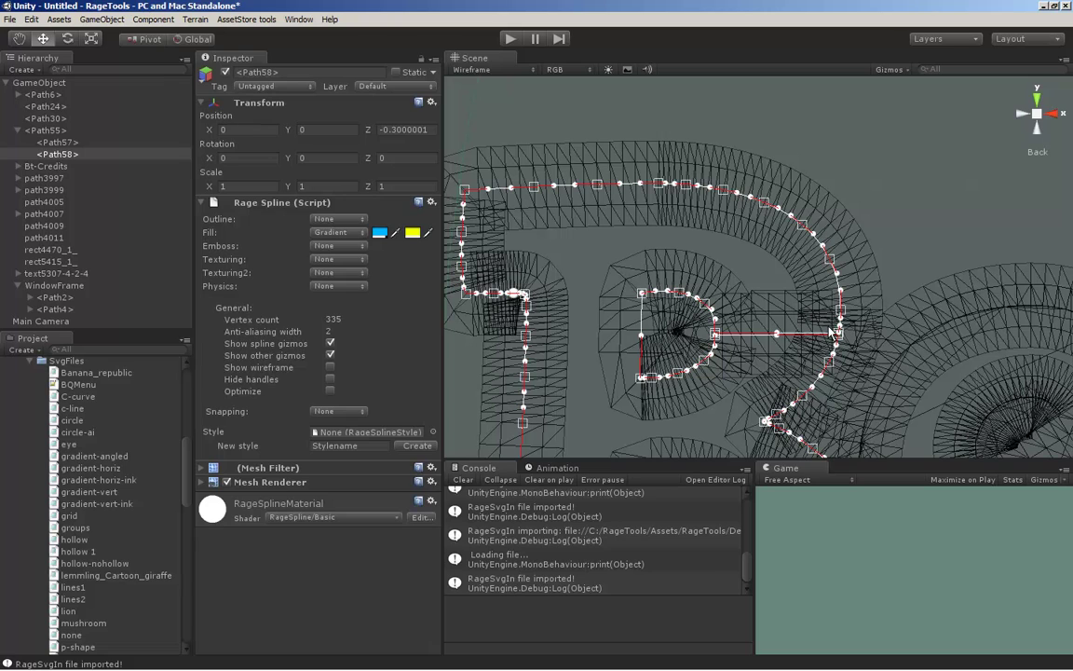
left_click_drag(829, 331, 837, 290)
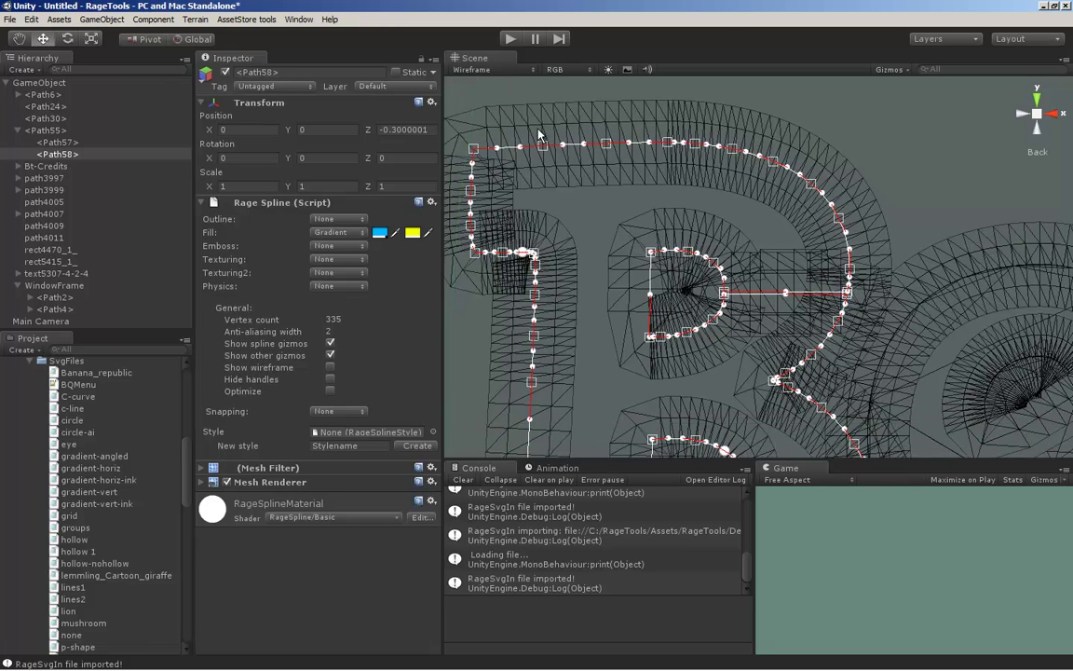
left_click(484, 70)
left_click(485, 84)
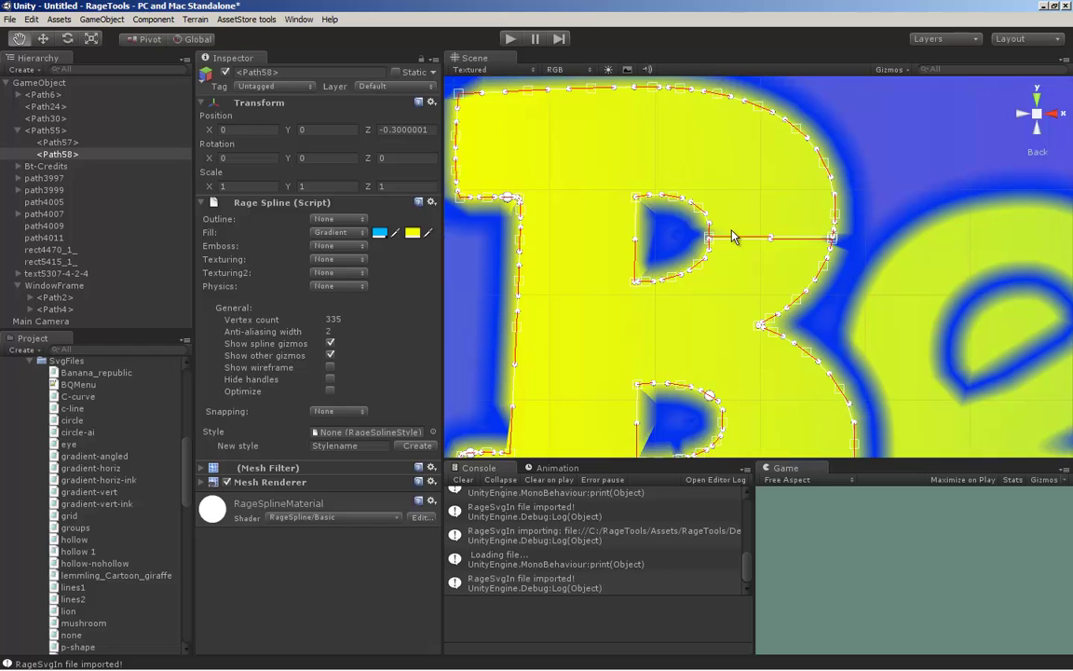
scroll(657, 205, "down", 3)
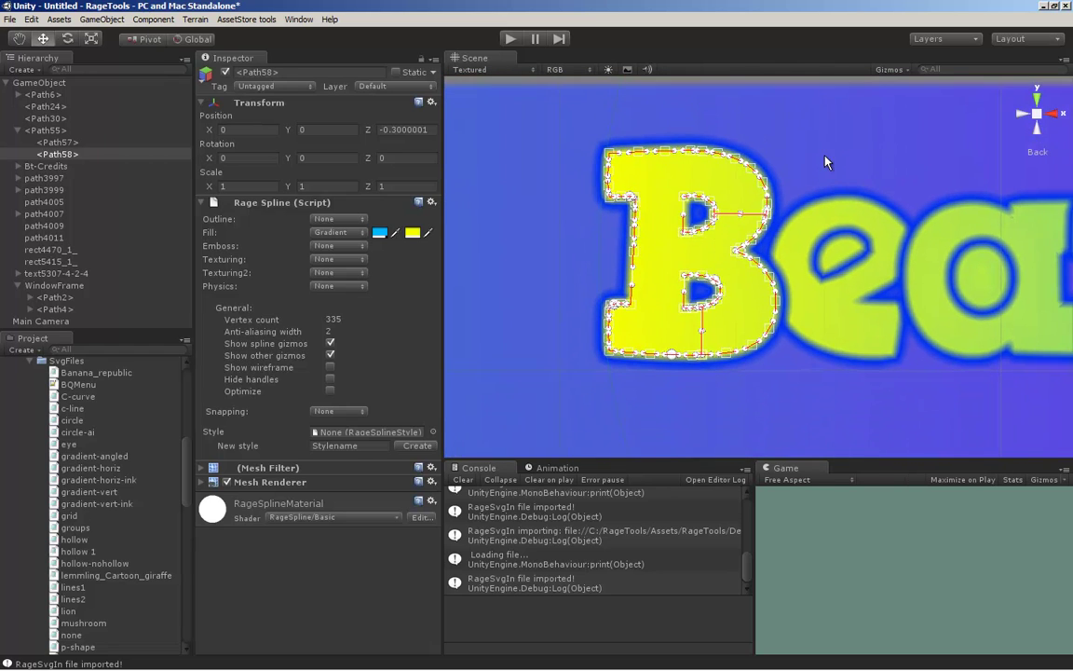
left_click(816, 180)
left_click_drag(816, 179, 652, 228)
scroll(652, 229, "down", 5)
scroll(652, 228, "up", 2)
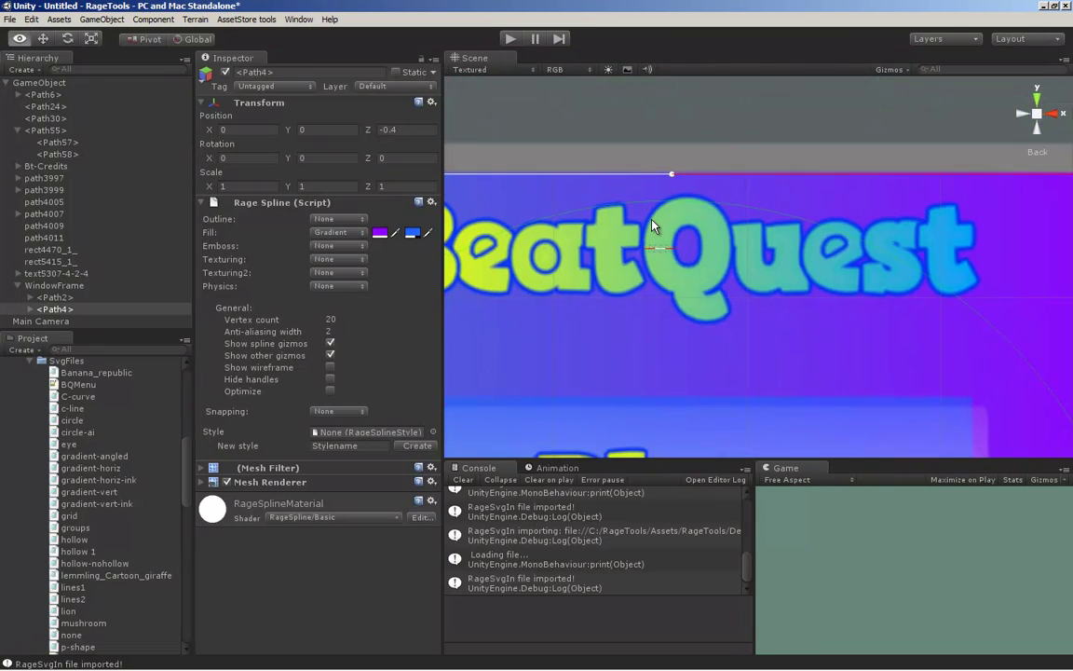
scroll(652, 227, "down", 2)
scroll(671, 225, "up", 2)
scroll(691, 223, "down", 2)
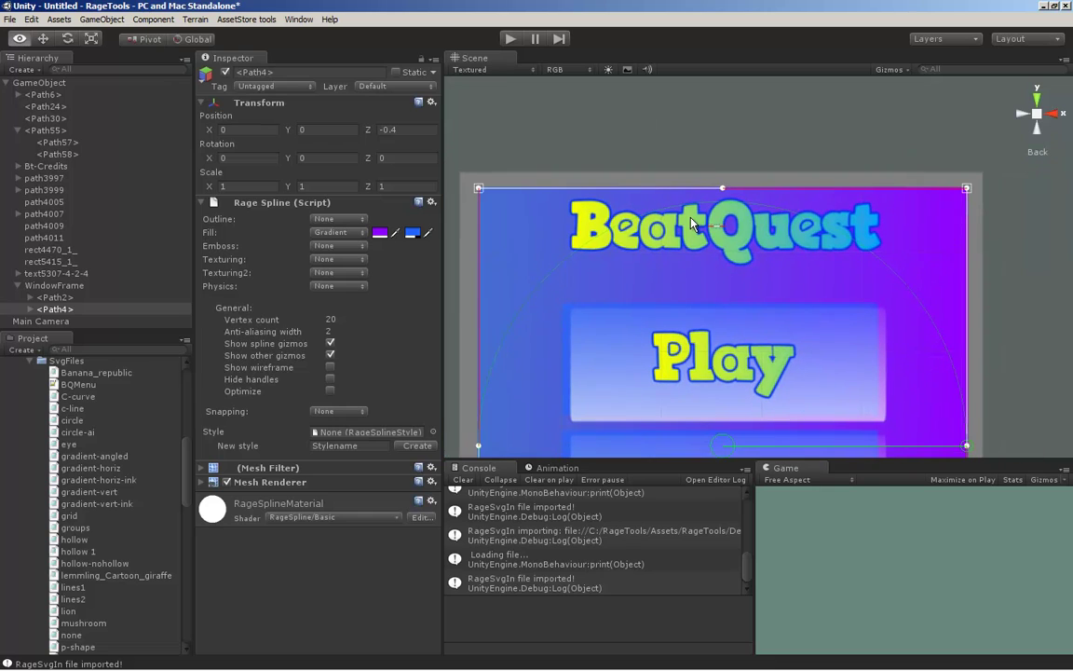
scroll(691, 224, "up", 3)
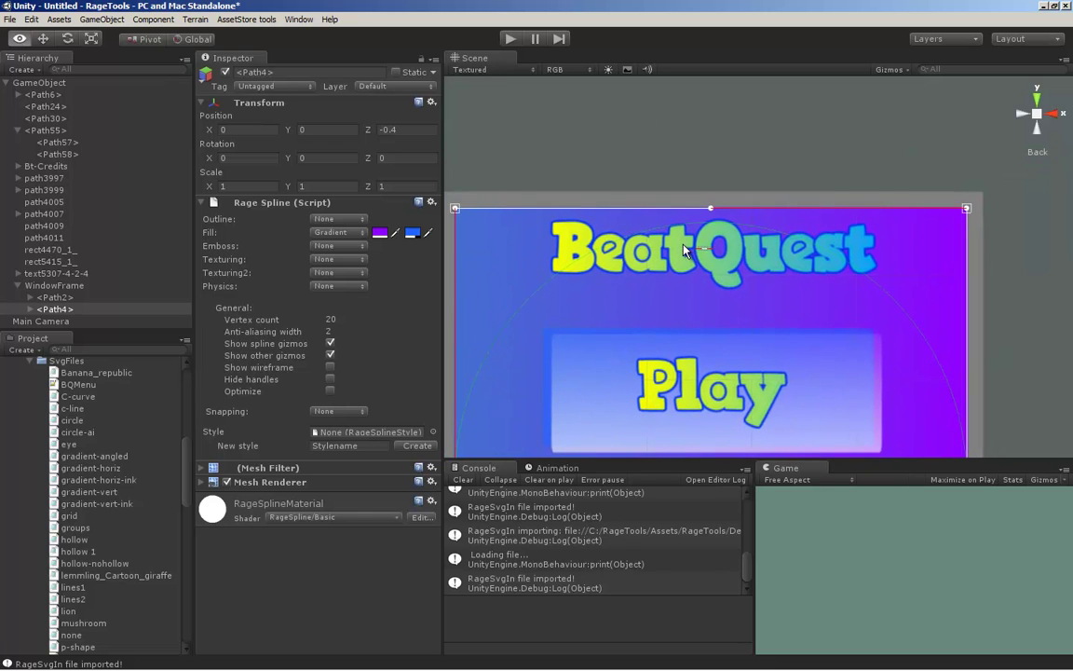
scroll(685, 249, "up", 3)
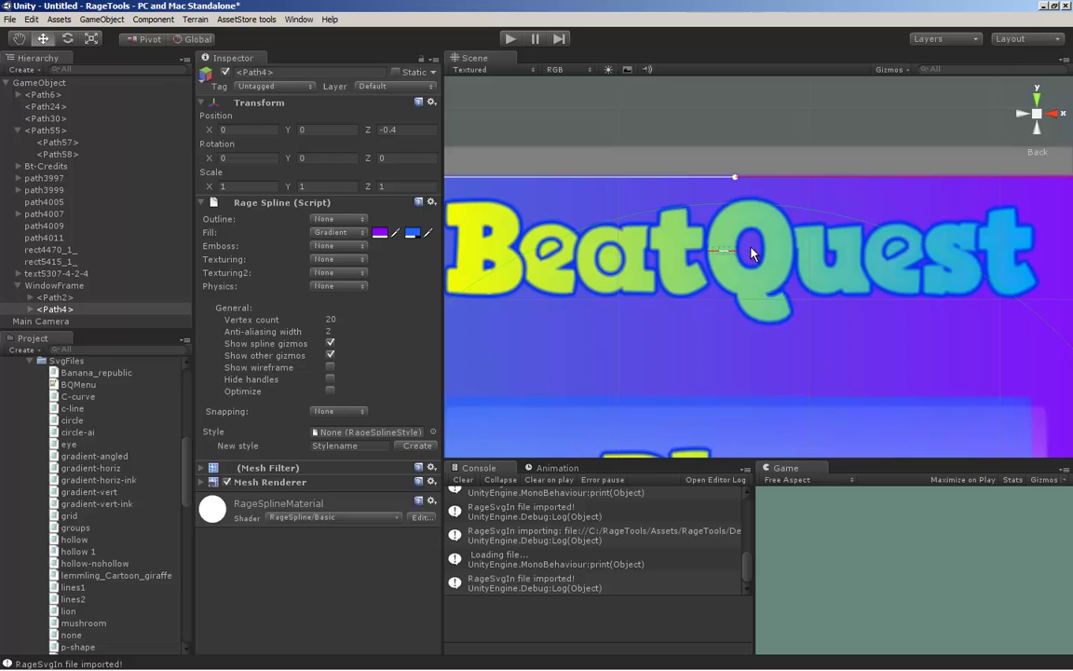
scroll(676, 261, "down", 1)
scroll(488, 233, "up", 1)
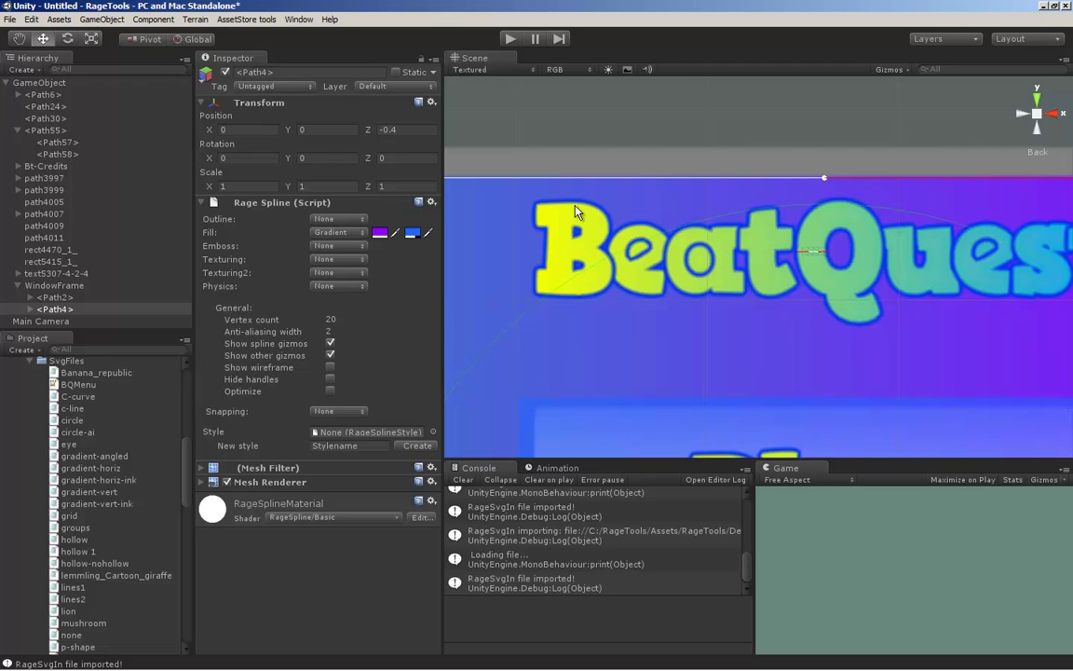
scroll(802, 282, "down", 3)
scroll(700, 263, "up", 2)
scroll(709, 189, "down", 5)
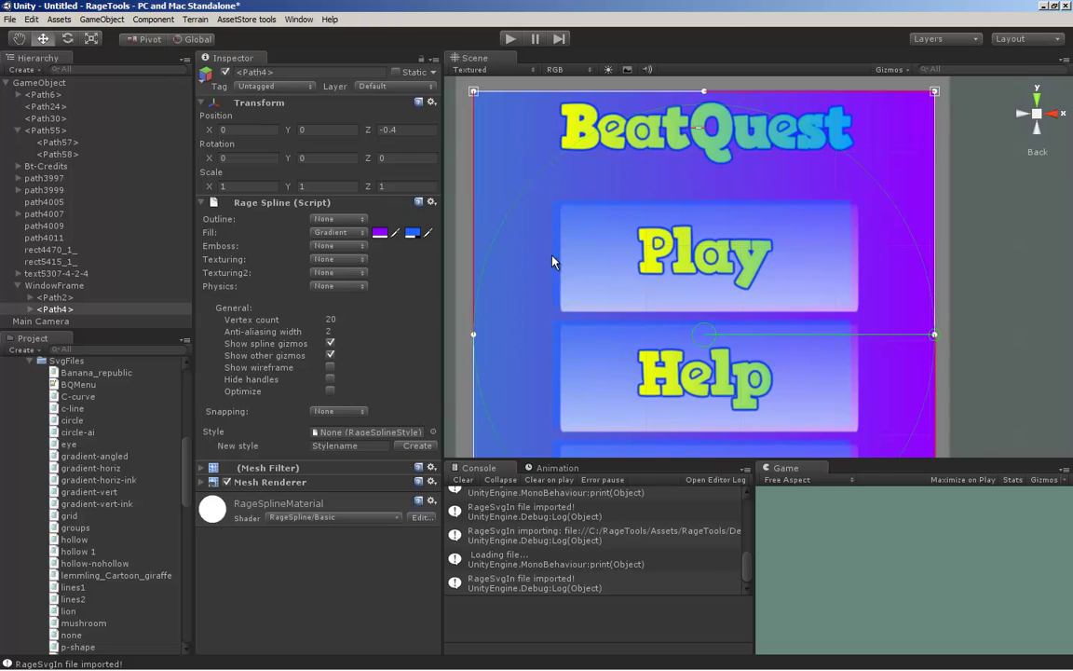
scroll(771, 246, "down", 5)
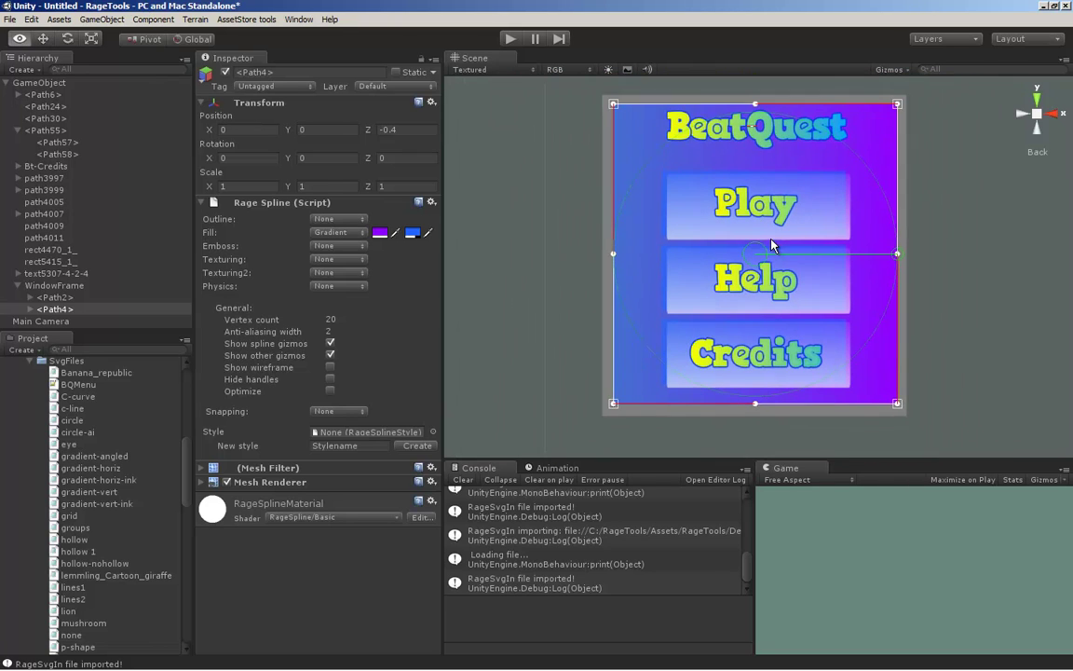
left_click_drag(778, 215, 775, 217)
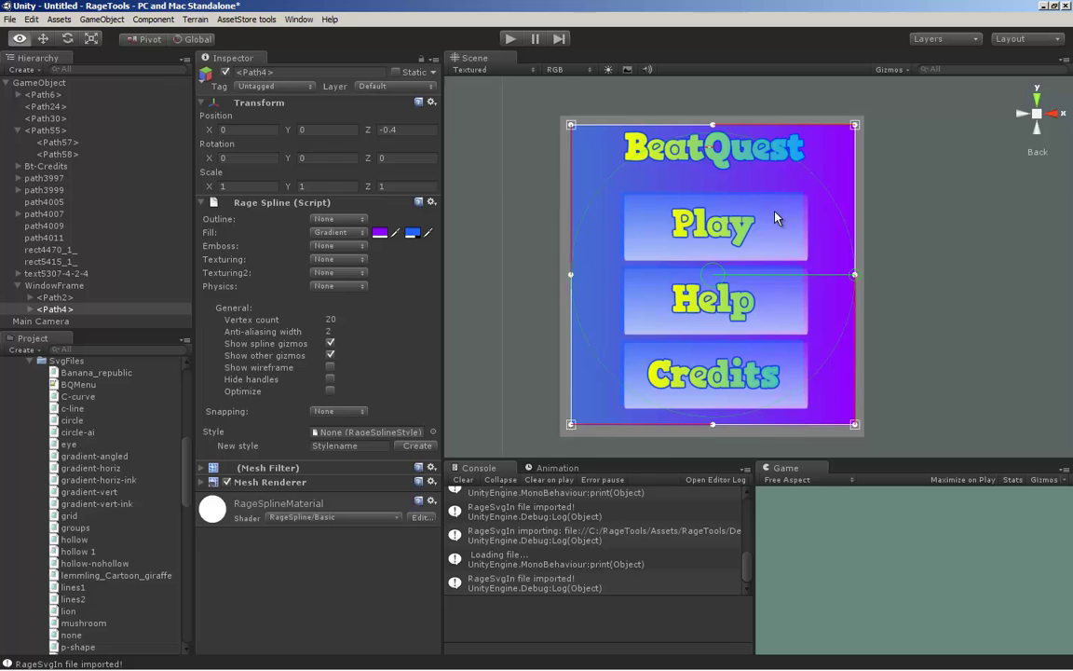